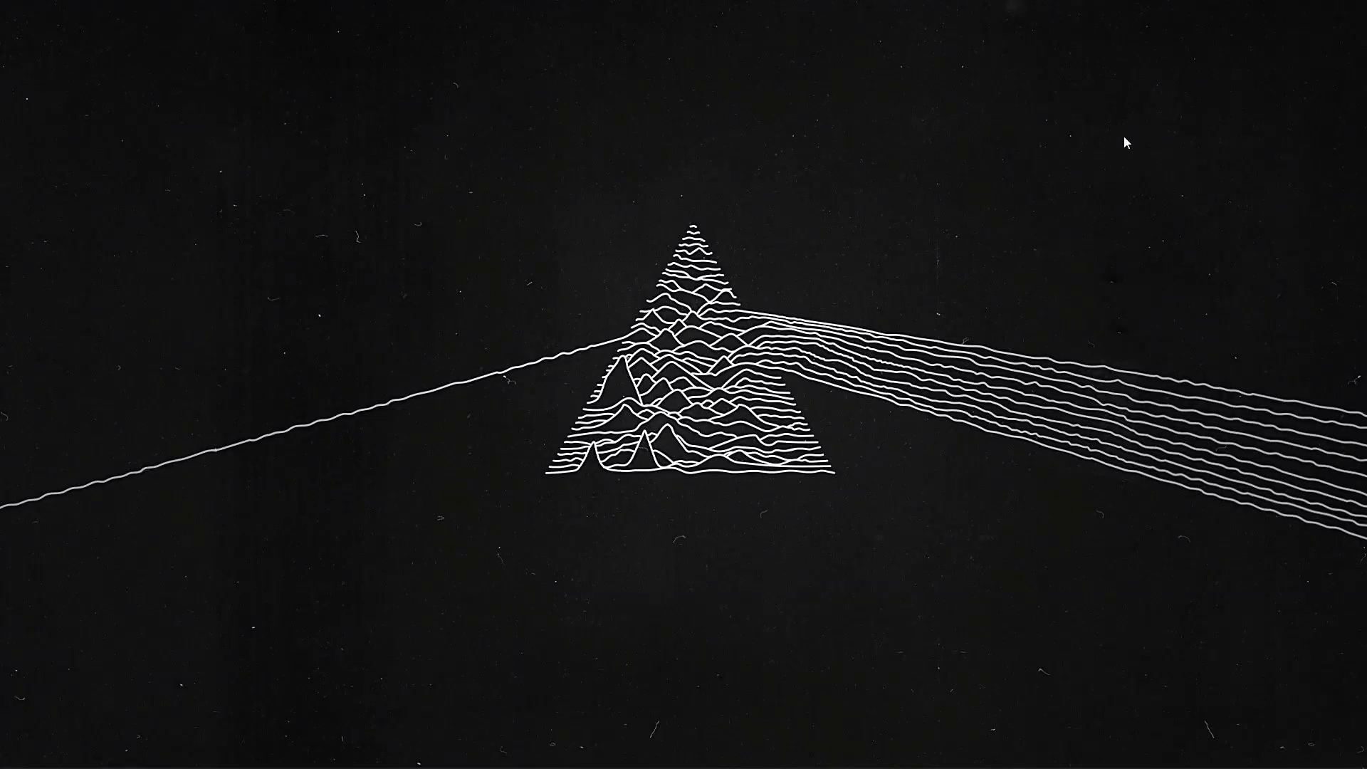
- Switch to Photoshop and create a white 3000 × 2000 pixel RGB document at 300 pixels/inch
left_click(449, 756)
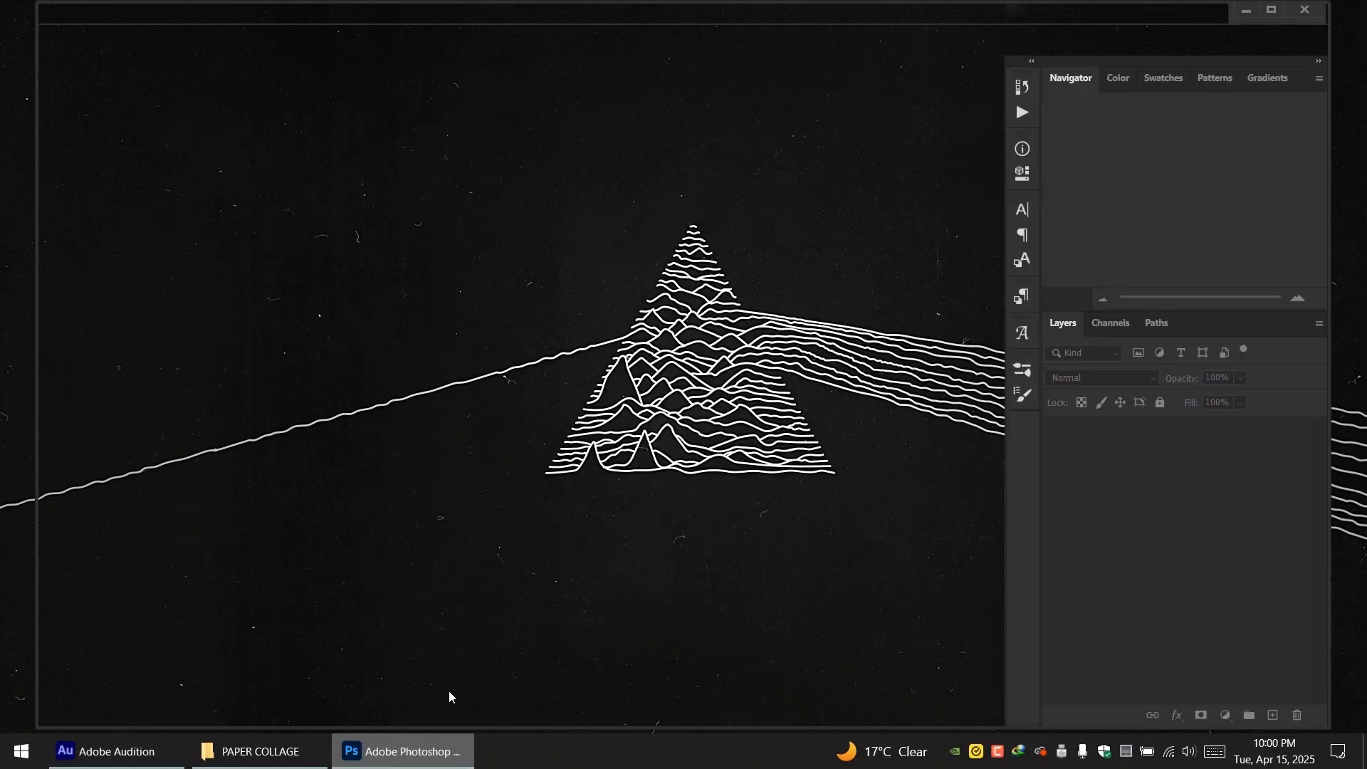
key("ctrl+n")
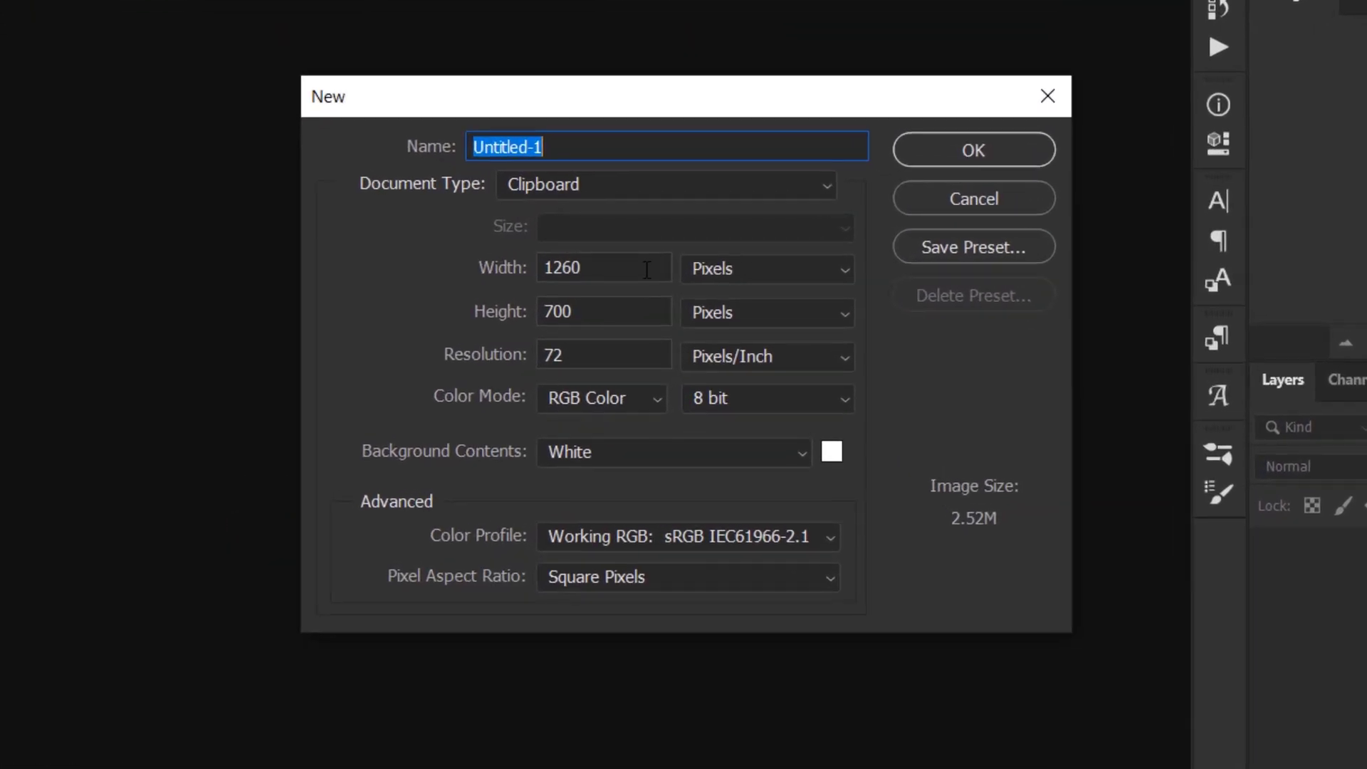
key("Tab")
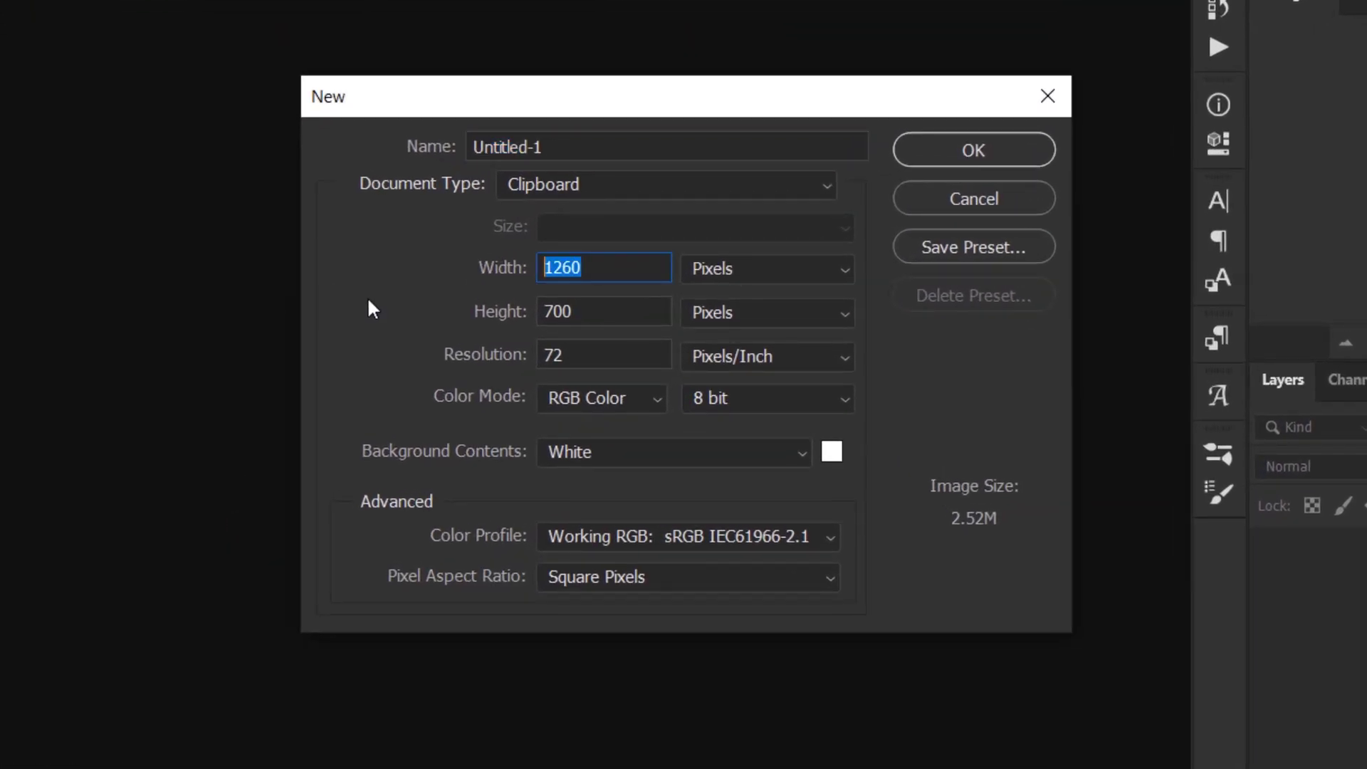
type("3000")
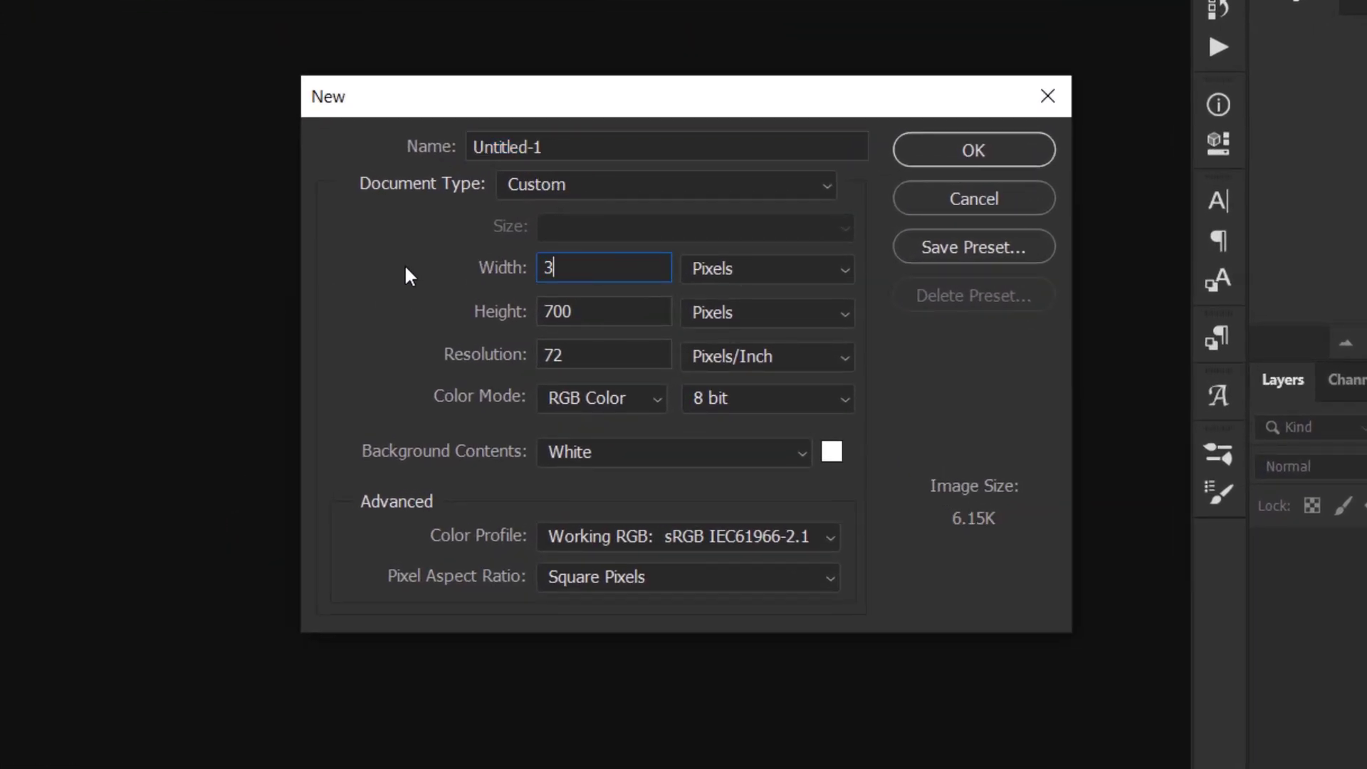
key("Tab")
type("2000")
key("Tab")
key("Tab")
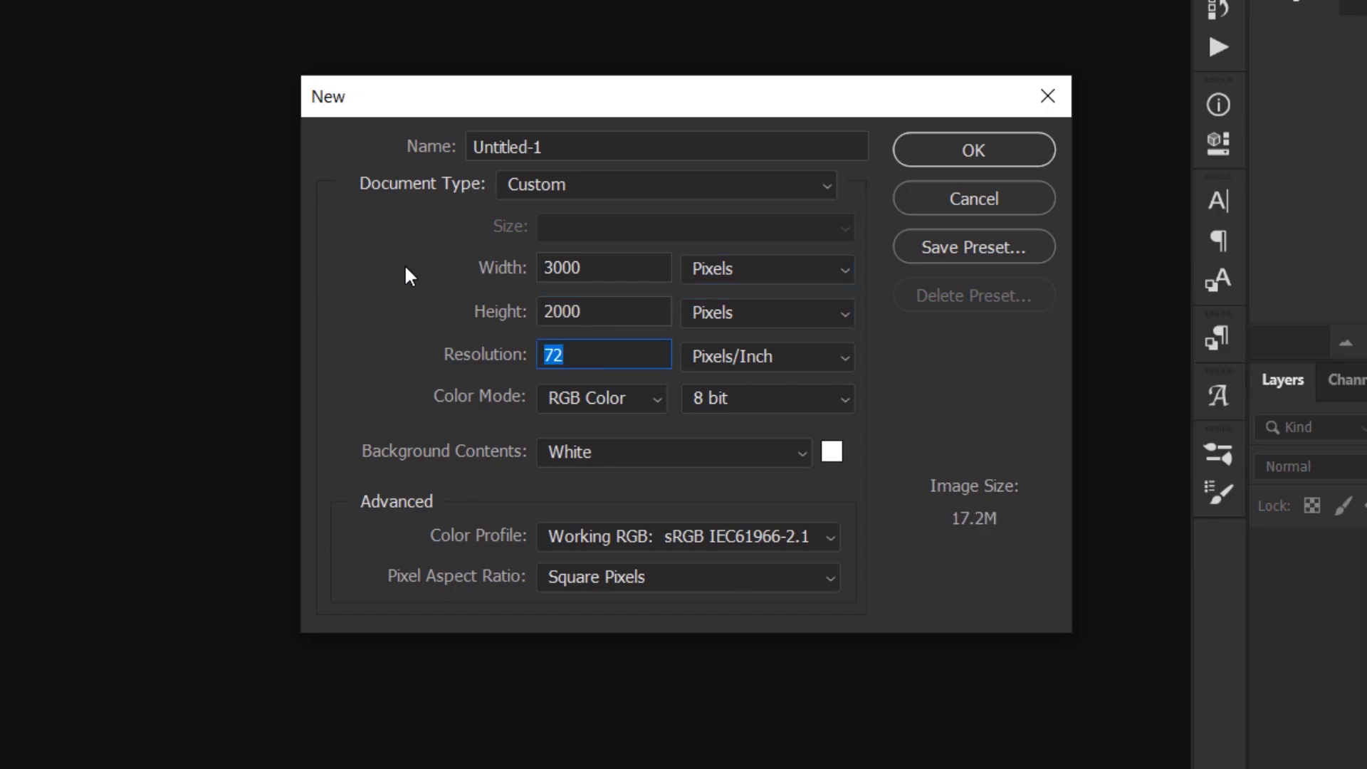
type("300")
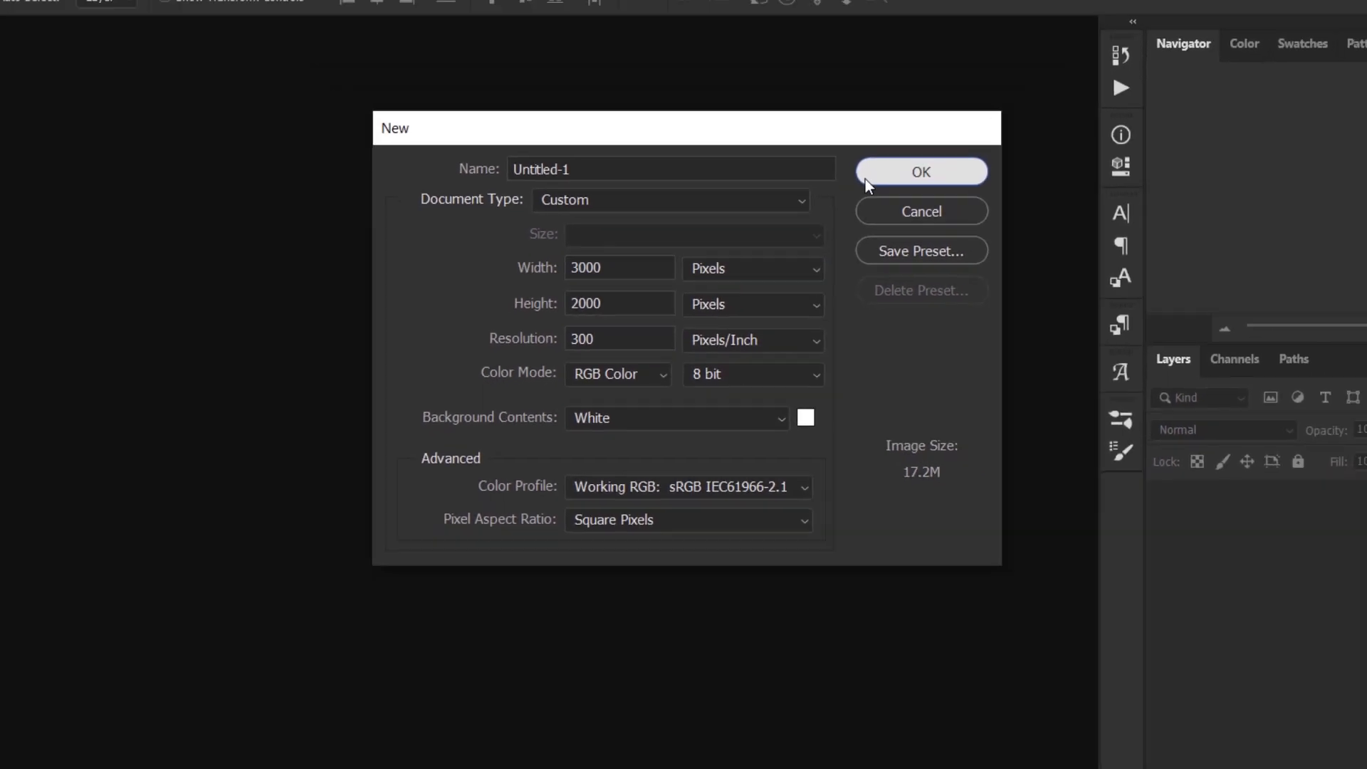
left_click(926, 149)
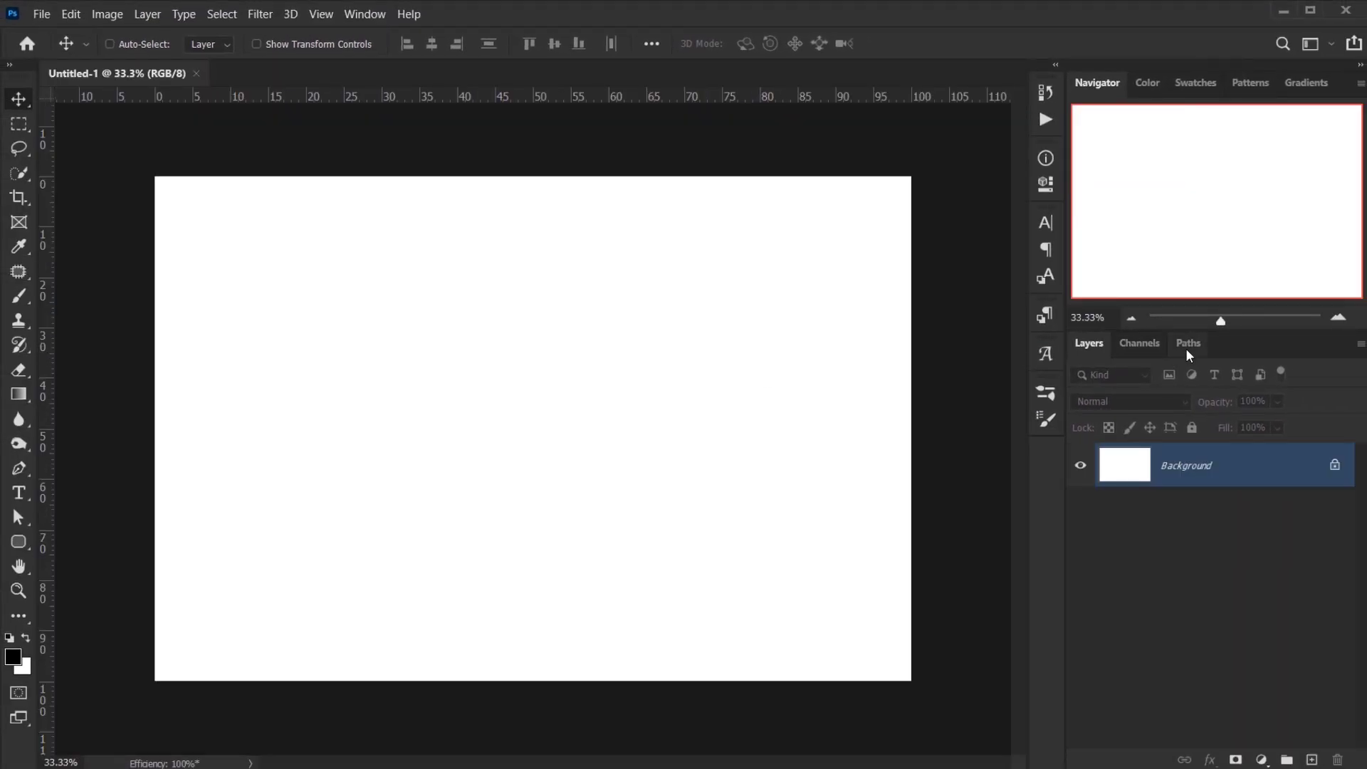
key("ctrl+0")
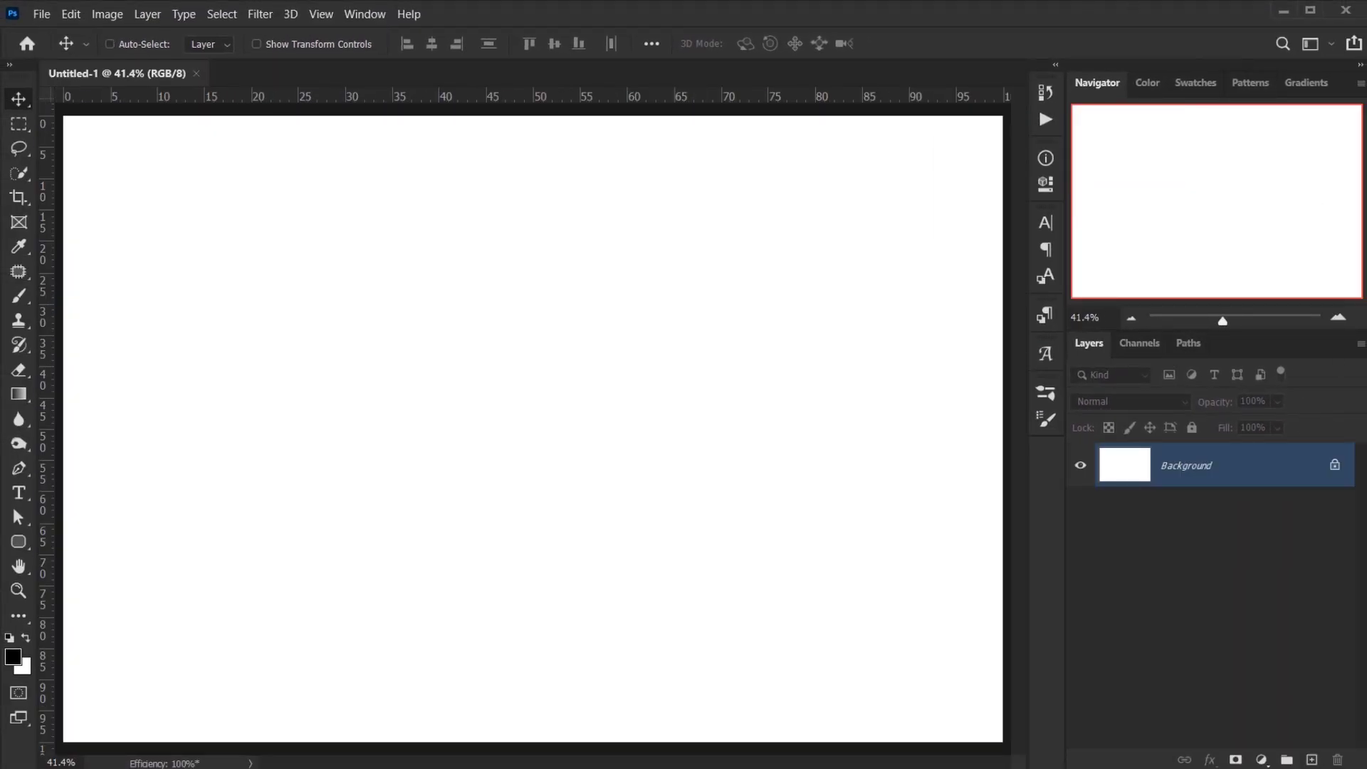
- Place the torn-paper image AdobeStock_391225163 from the PAPER COLLAGE folder so it fills the whole canvas
key("alt+Tab")
left_click(887, 264)
left_click_drag(888, 227, 195, 482)
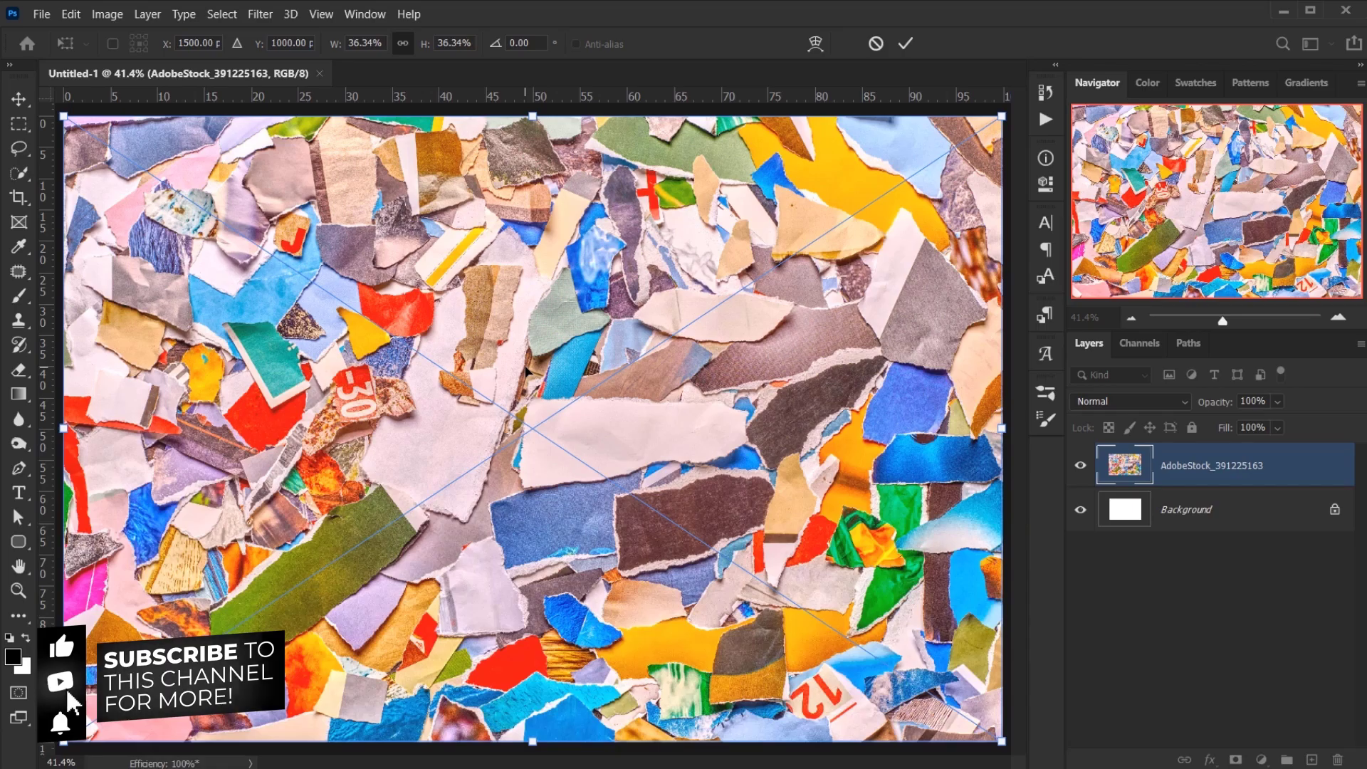
key("ctrl+minus")
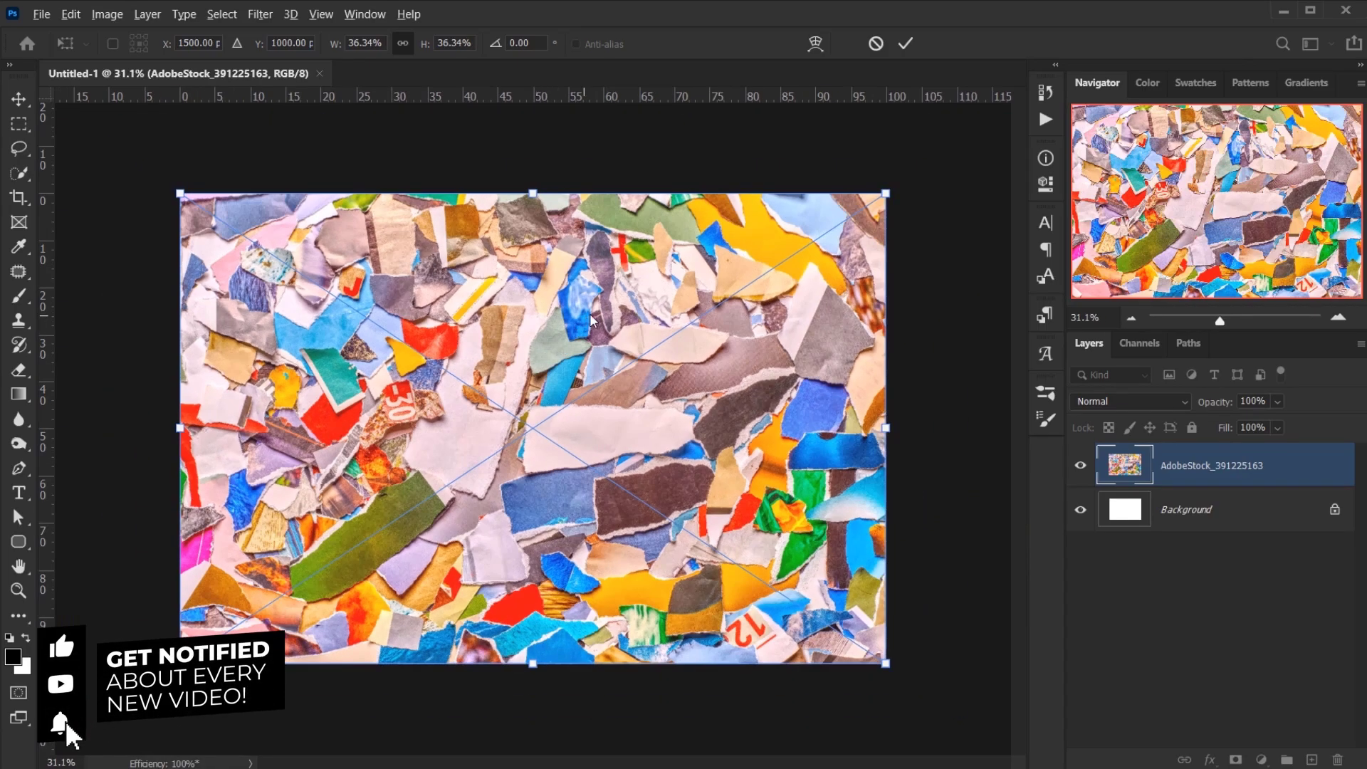
key("ctrl+0")
scroll(591, 320, "up", 2)
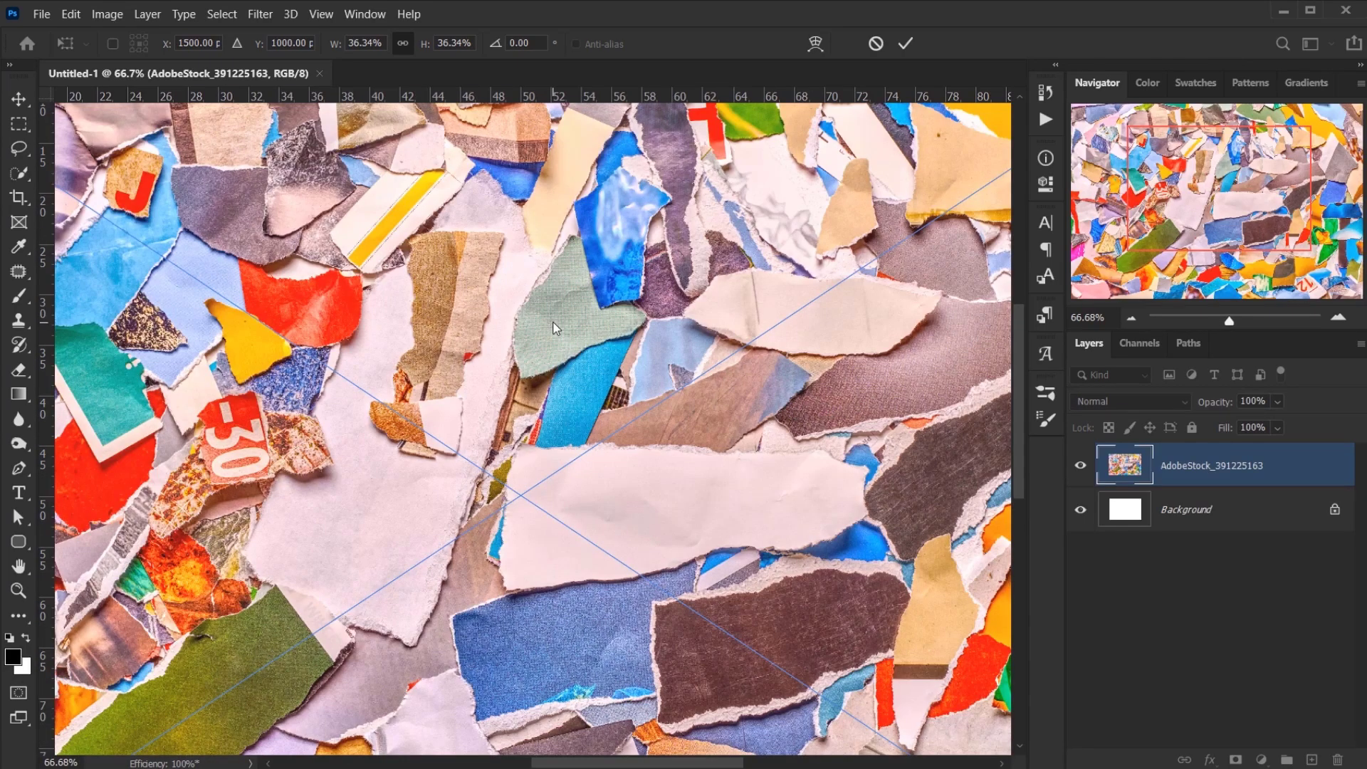
key("alt+space")
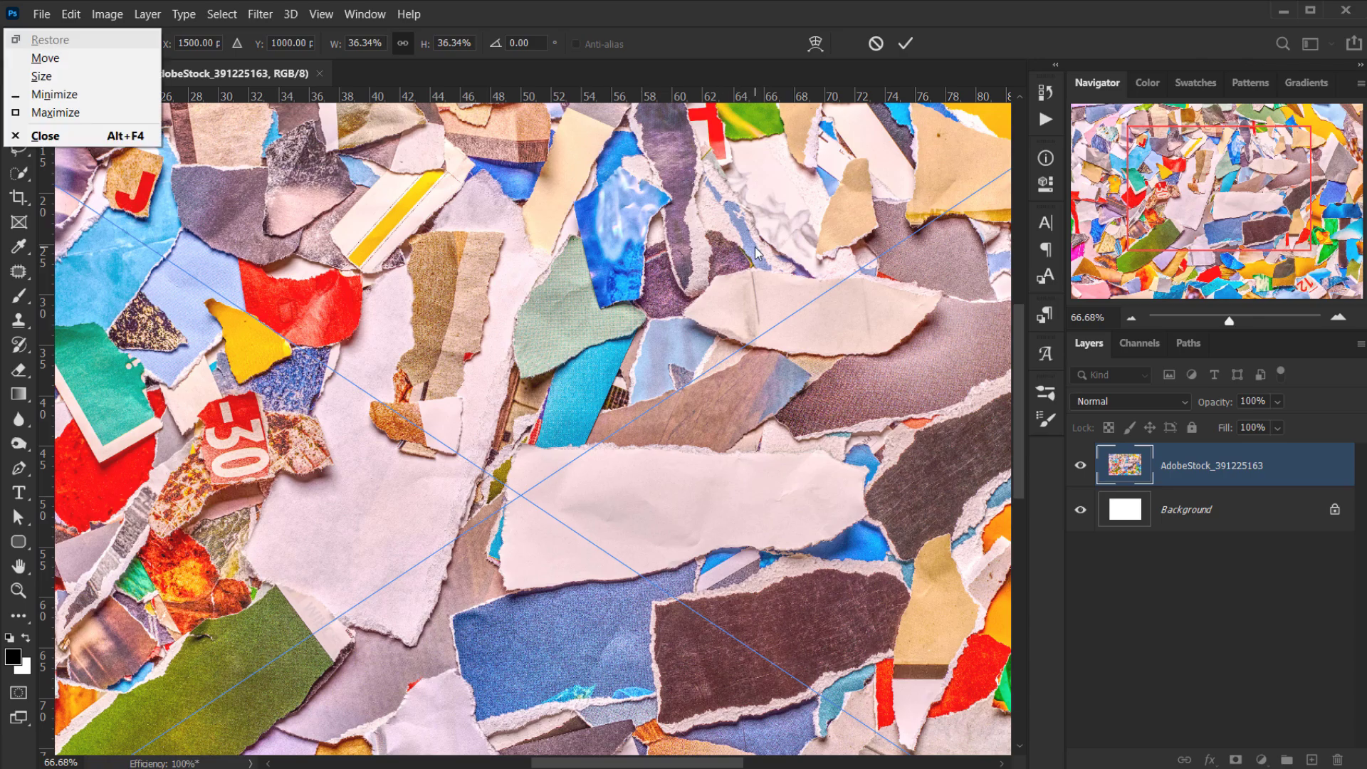
key("Escape")
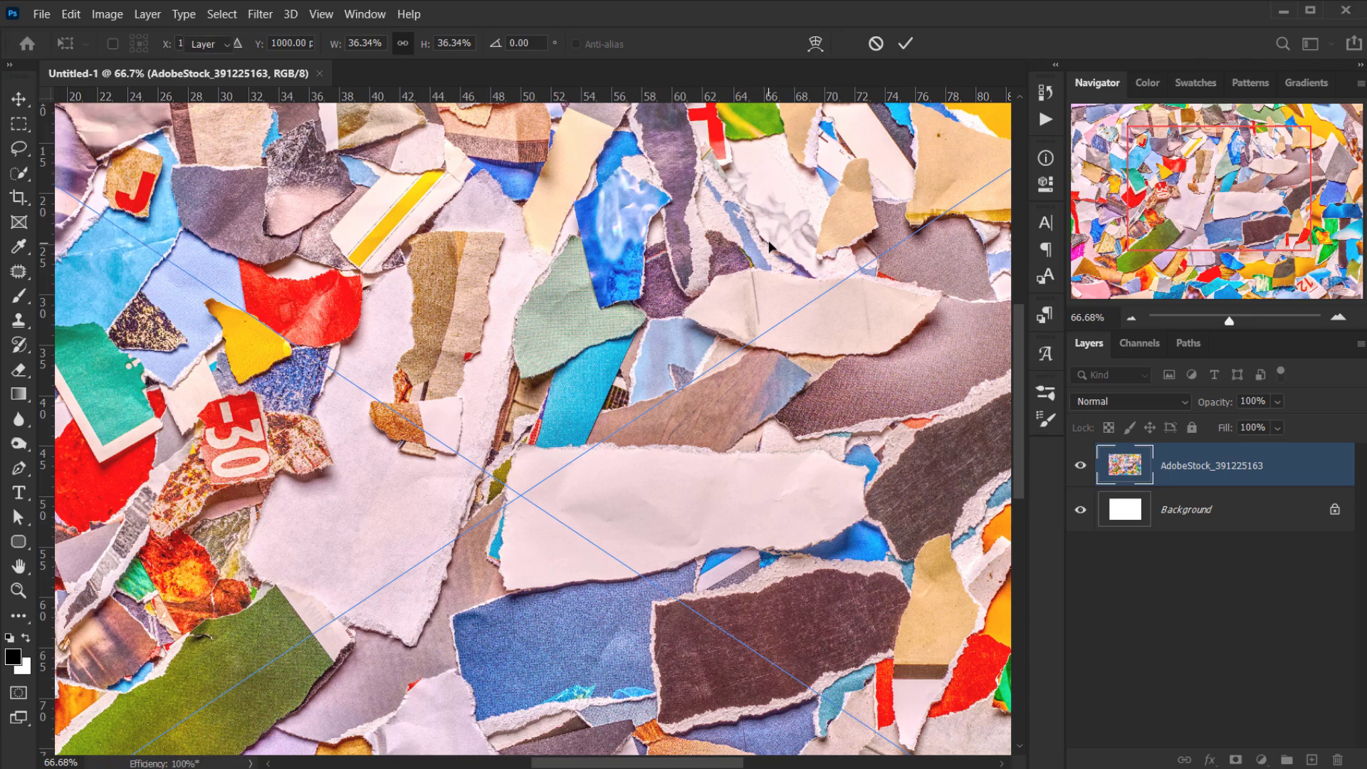
key("Return")
- Delete the white Background layer and rename the torn-paper layer to bg
key("ctrl+0")
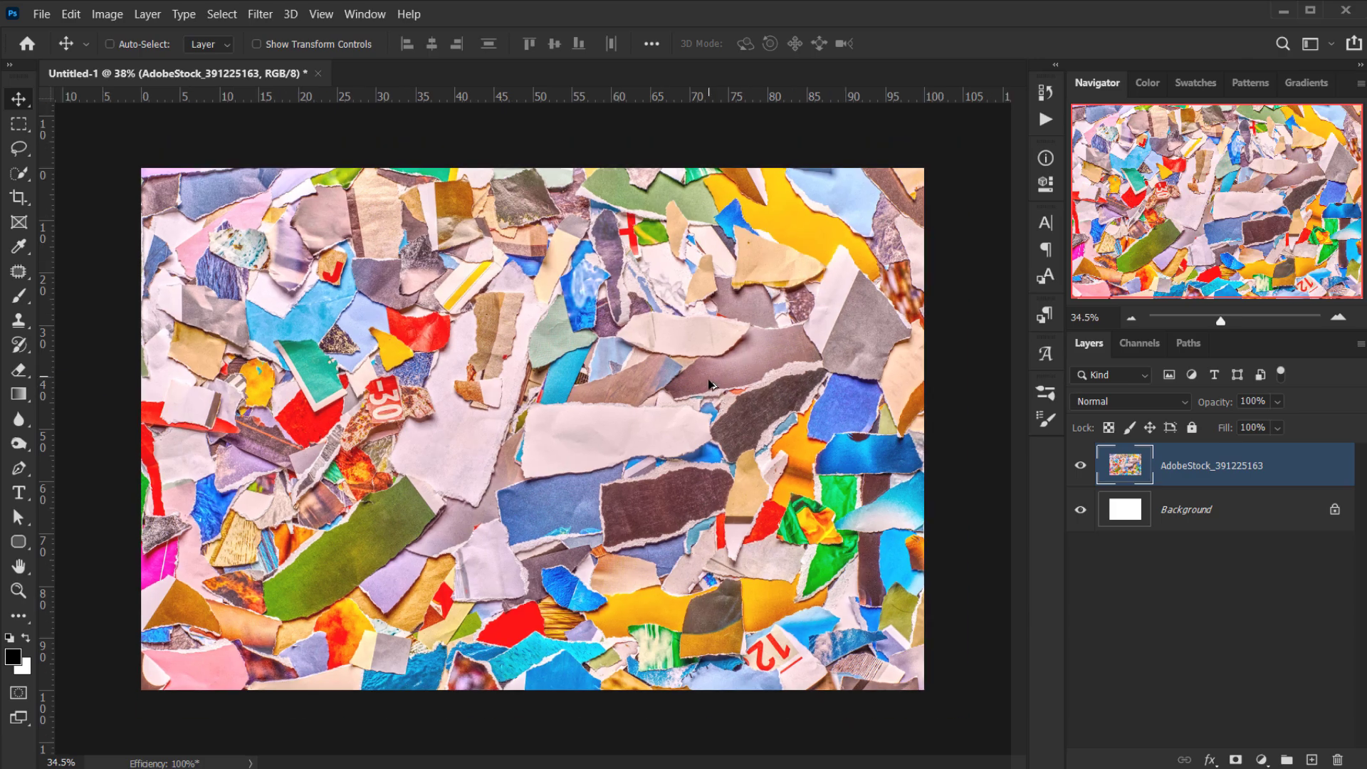
key("ctrl+0")
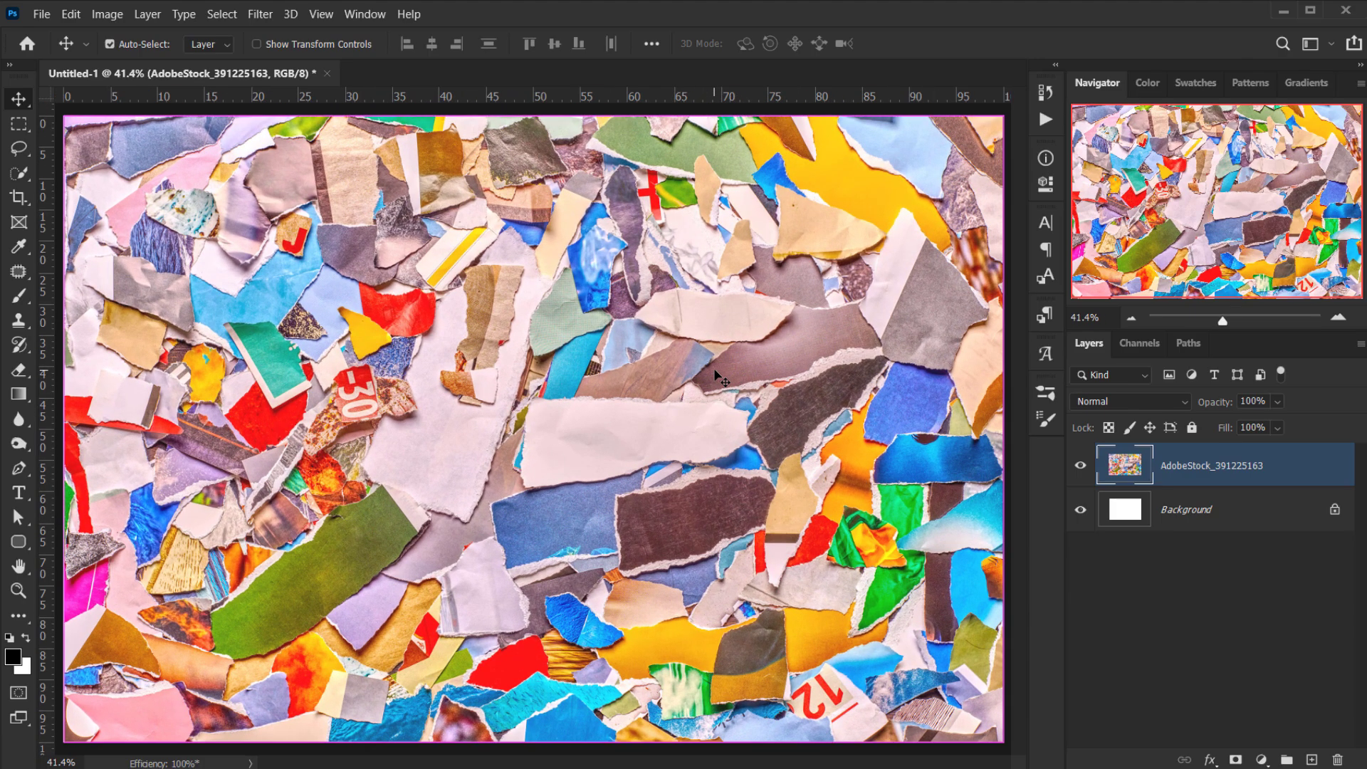
key("ctrl+minus")
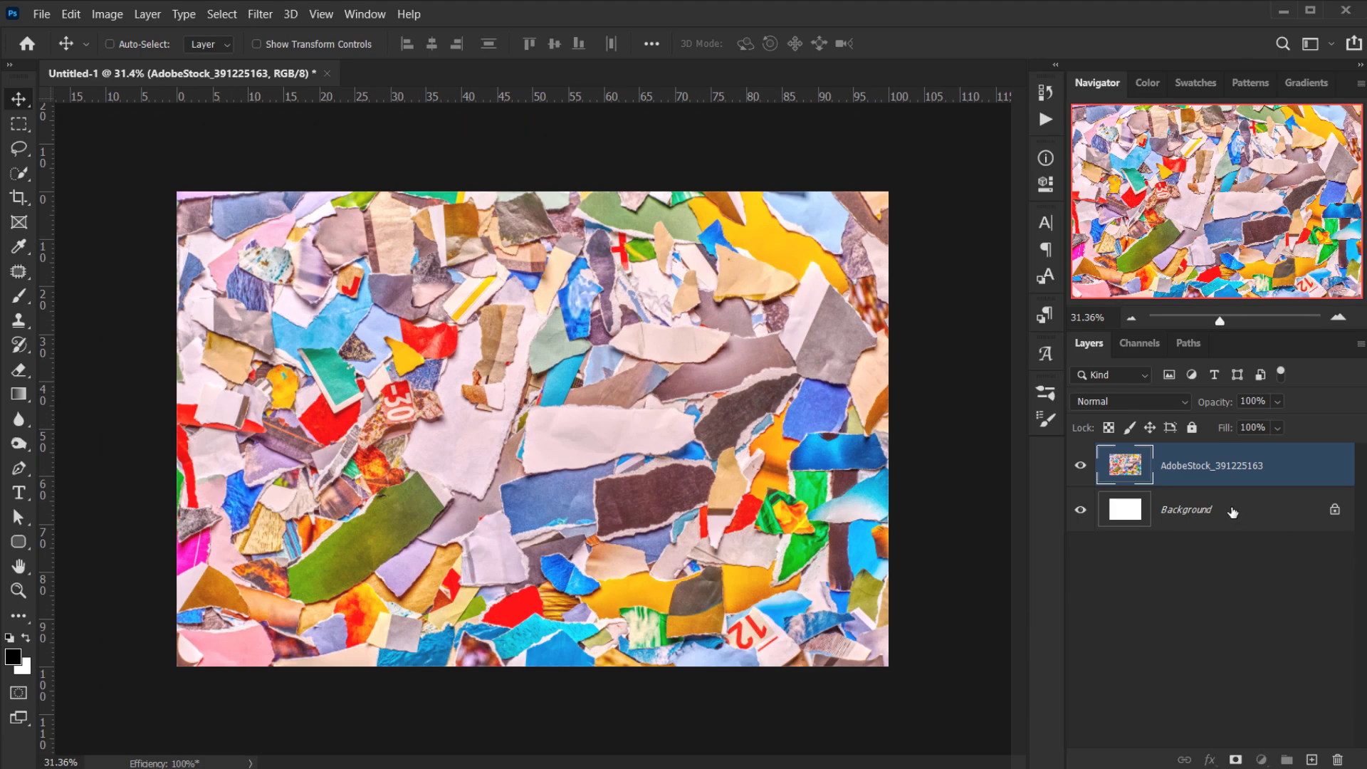
left_click(1243, 513)
left_click_drag(1257, 528, 1337, 759)
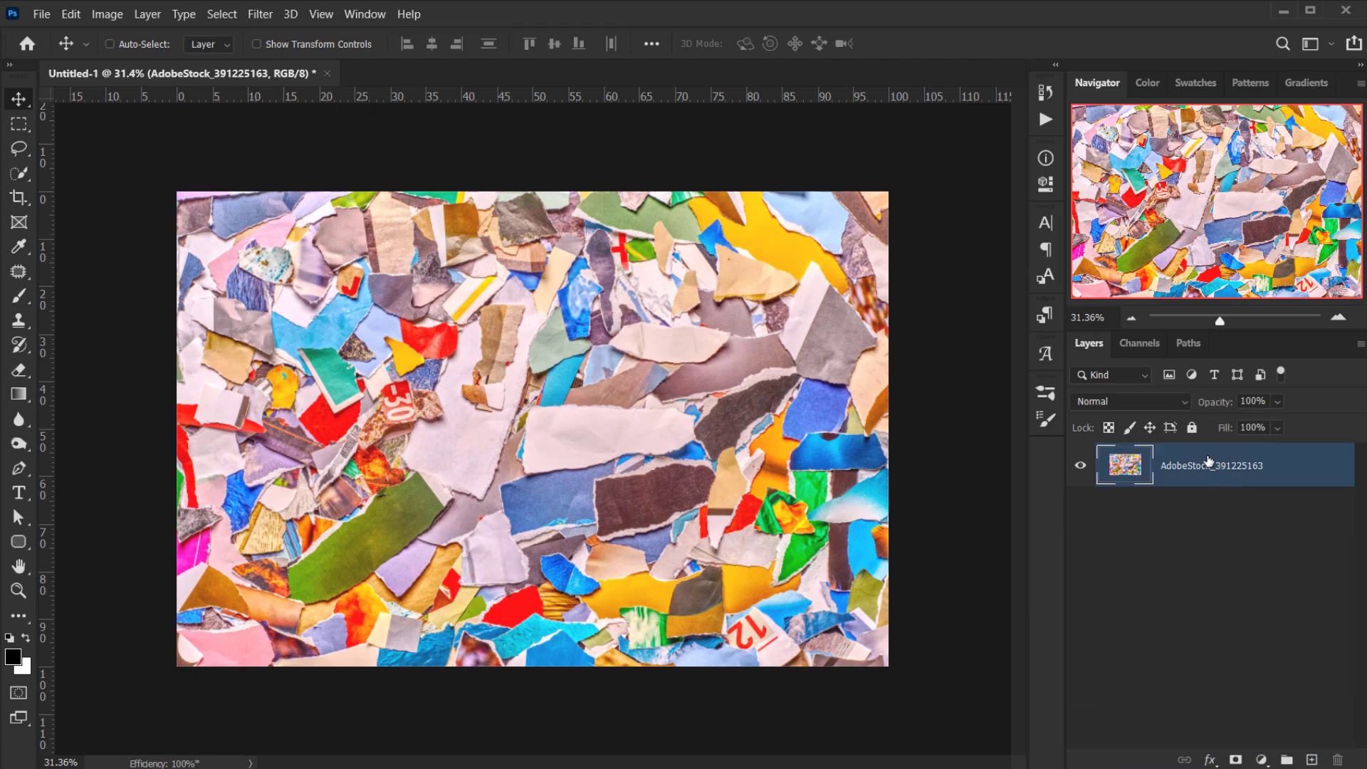
double_click(1208, 465)
type("bg")
key("Return")
- Add a new empty layer above bg and name it image
left_click(1313, 759)
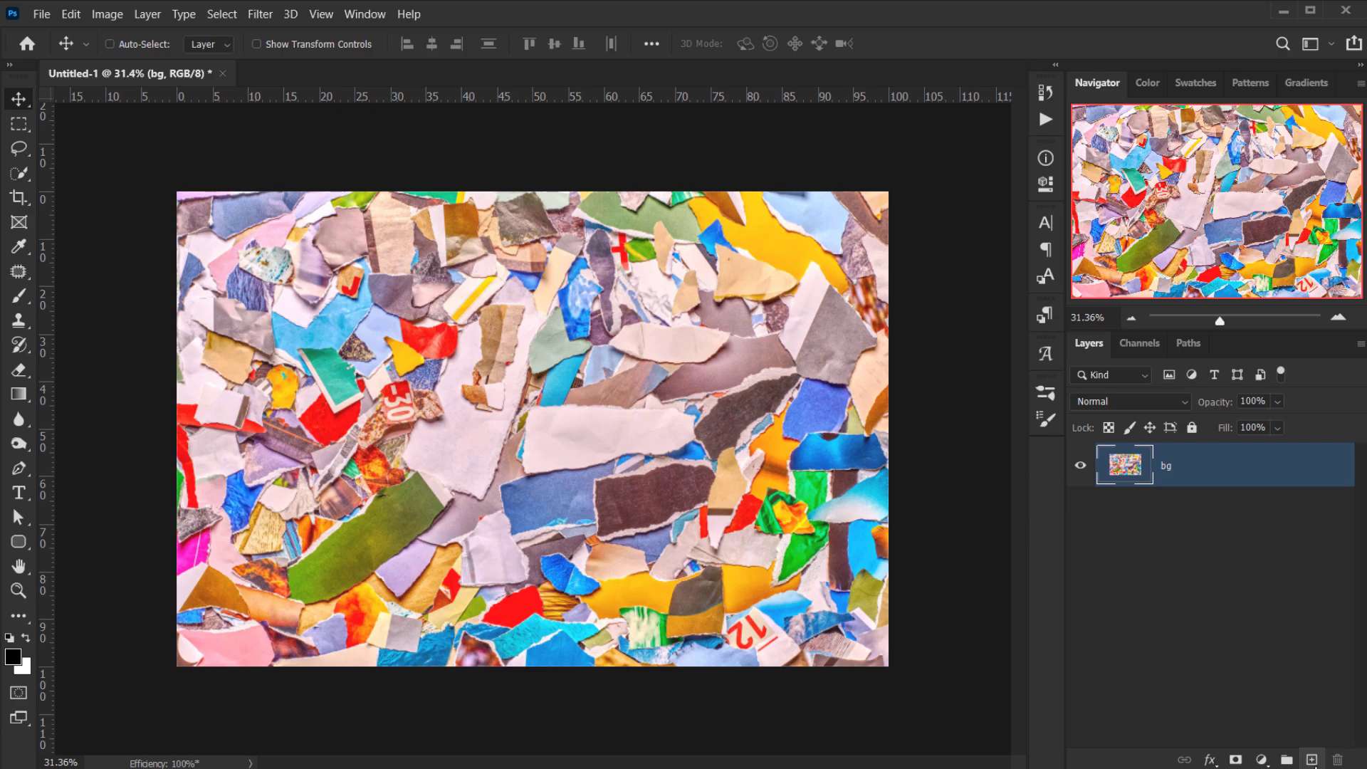
double_click(1170, 466)
key("BackSpace")
type("image")
key("Return")
- Convert the image layer to a smart object and open its contents for editing
right_click(1247, 463)
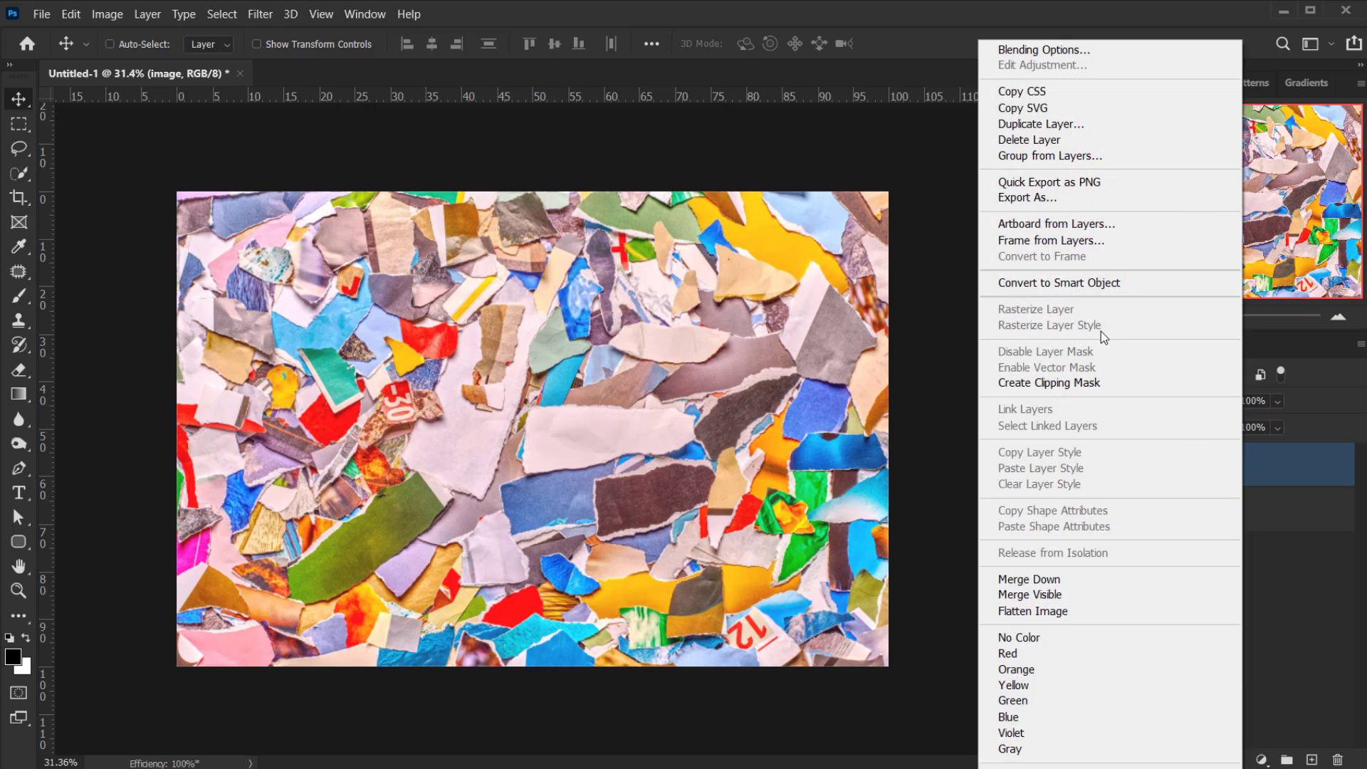
left_click(1070, 285)
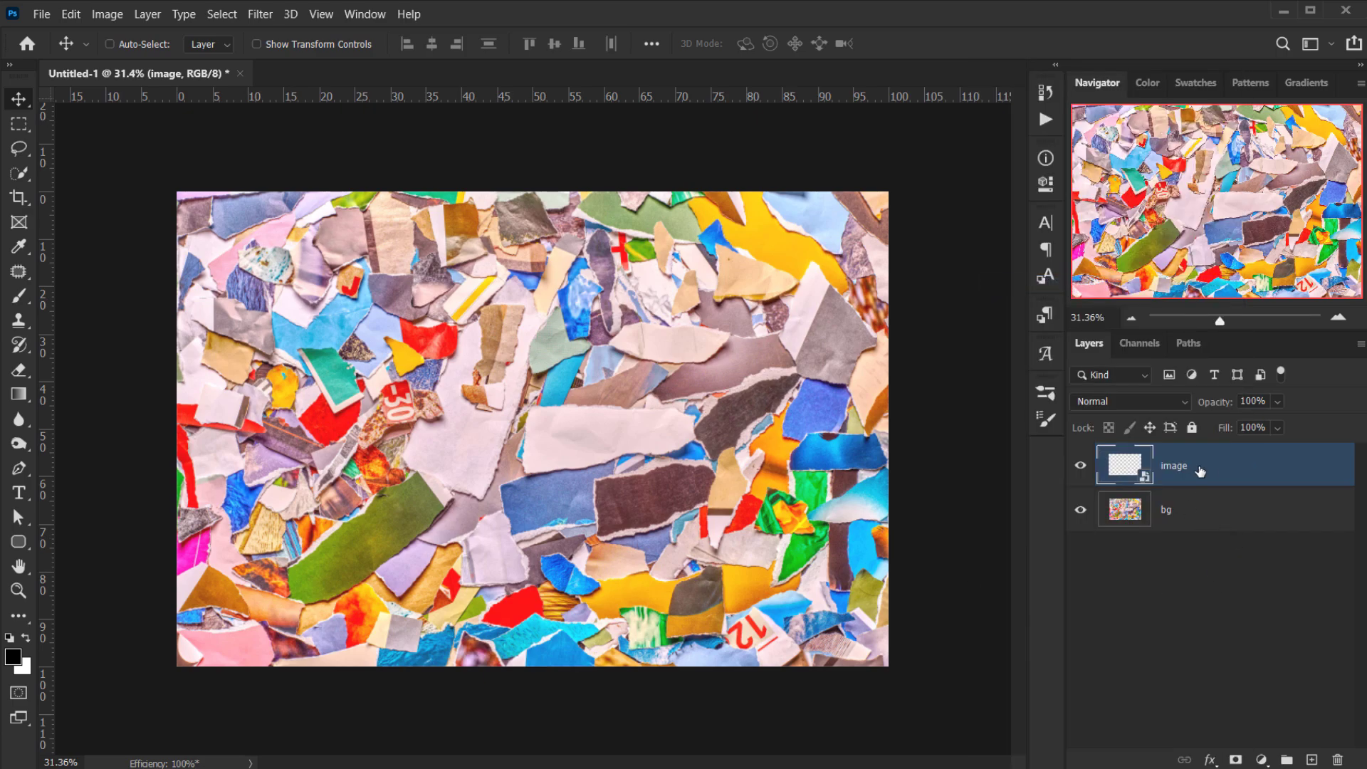
right_click(1198, 472)
left_click(997, 229)
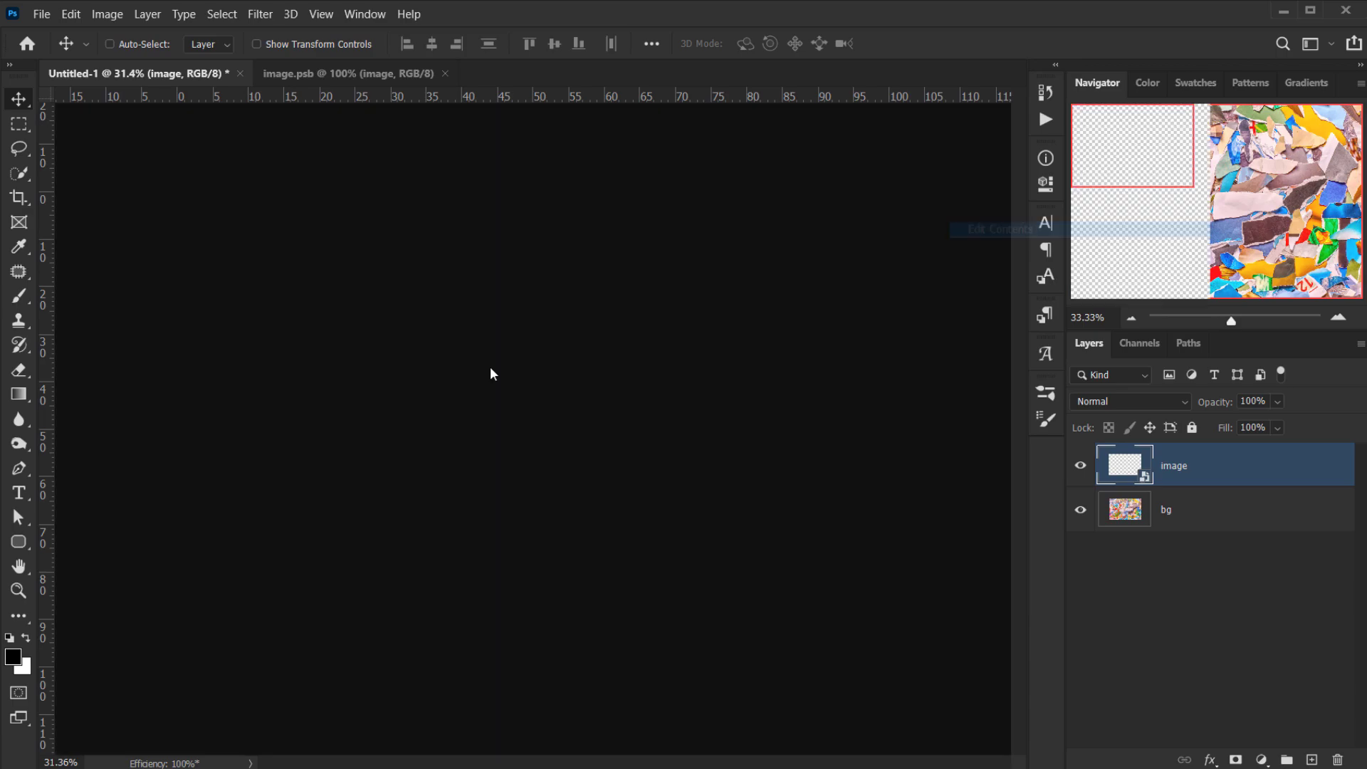
- Place the portrait AdobeStock_319788458 in the smart object, scale it to 70.65% and shift it down to show the whole head
key("alt+Tab")
left_click_drag(595, 229, 227, 586)
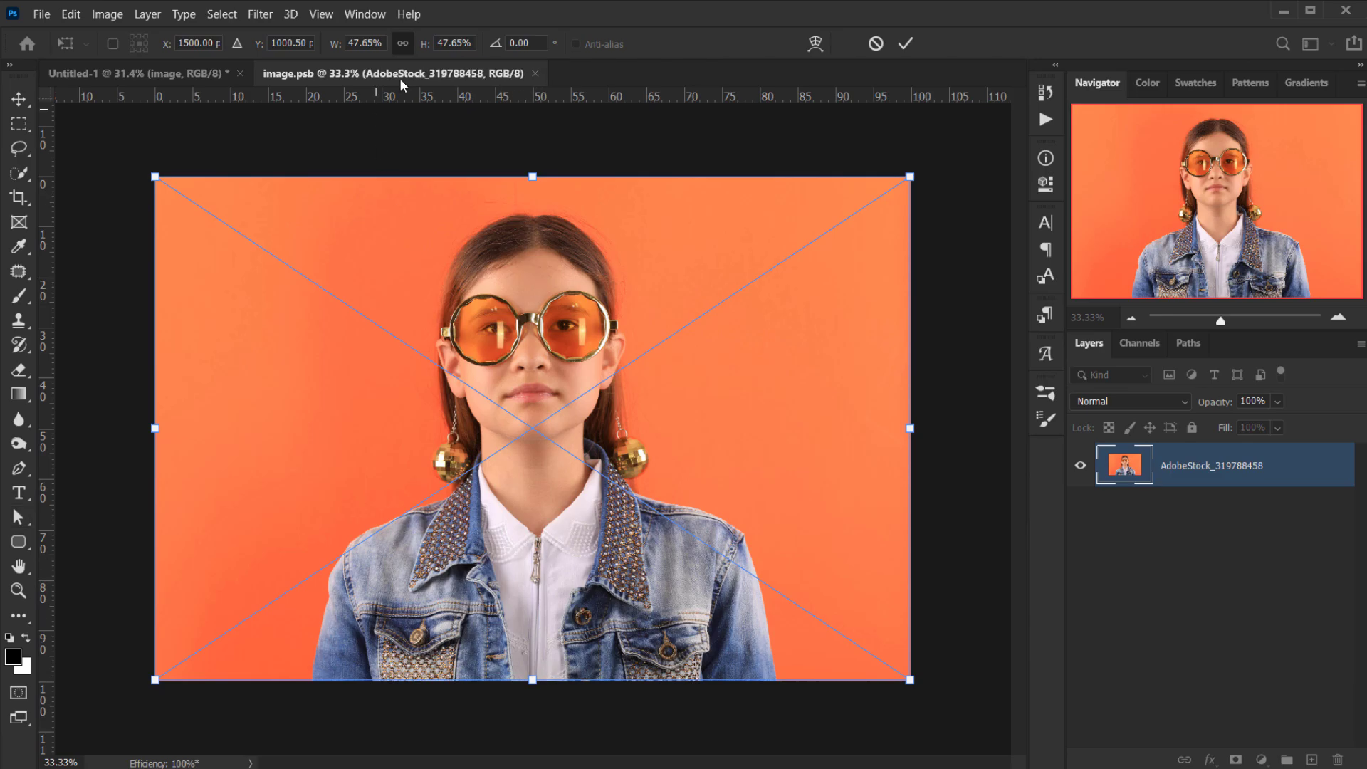
left_click_drag(421, 47, 437, 47)
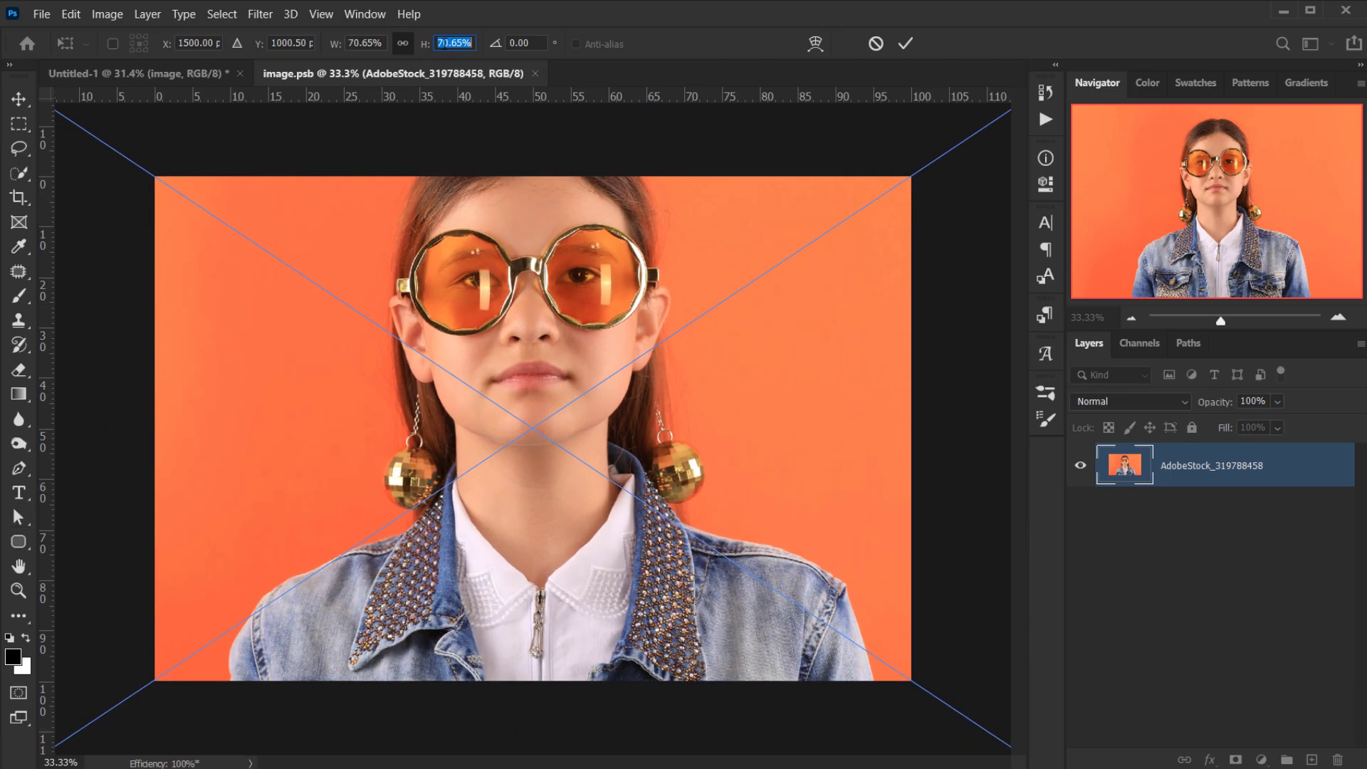
left_click_drag(563, 334, 566, 408)
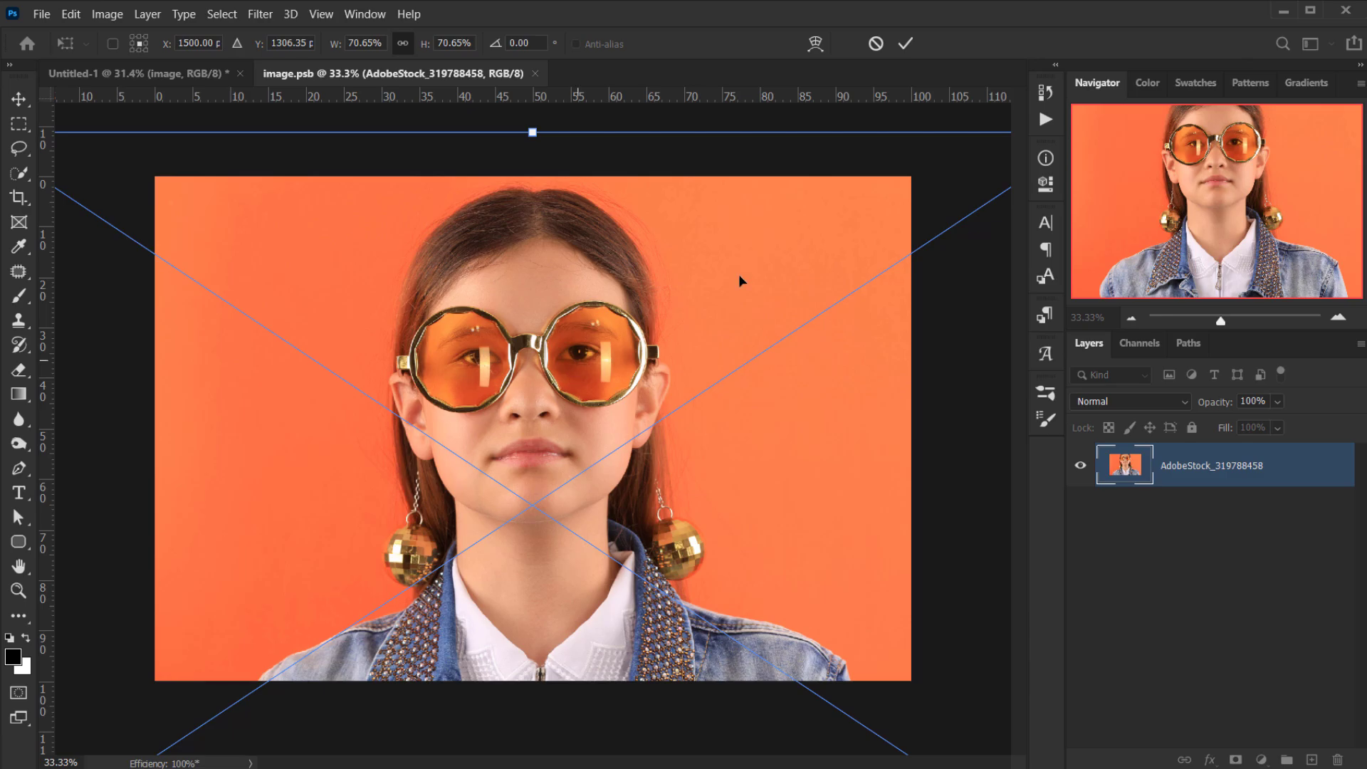
key("Return")
- Select the girl as the subject and add a layer mask that hides the orange background
scroll(633, 303, "up", 1)
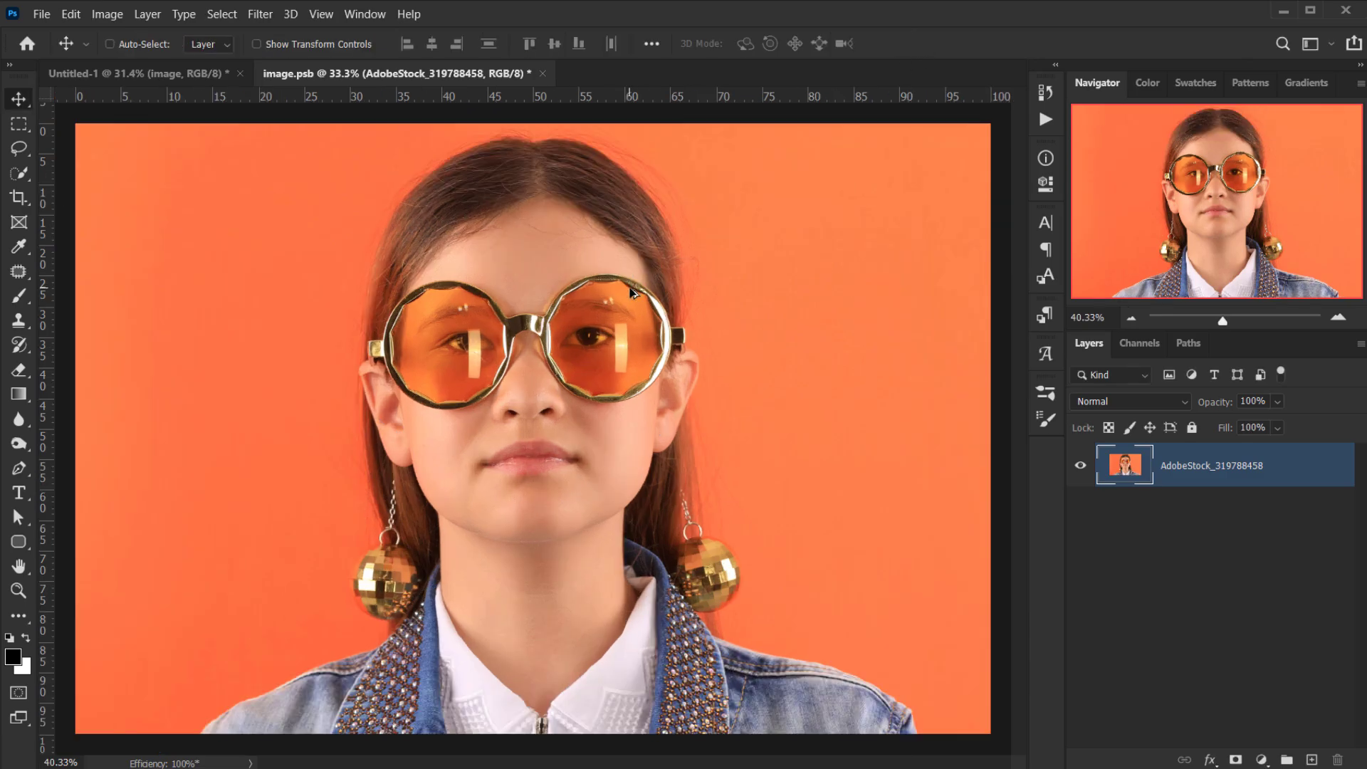
scroll(633, 303, "down", 2)
left_click(226, 20)
left_click(253, 225)
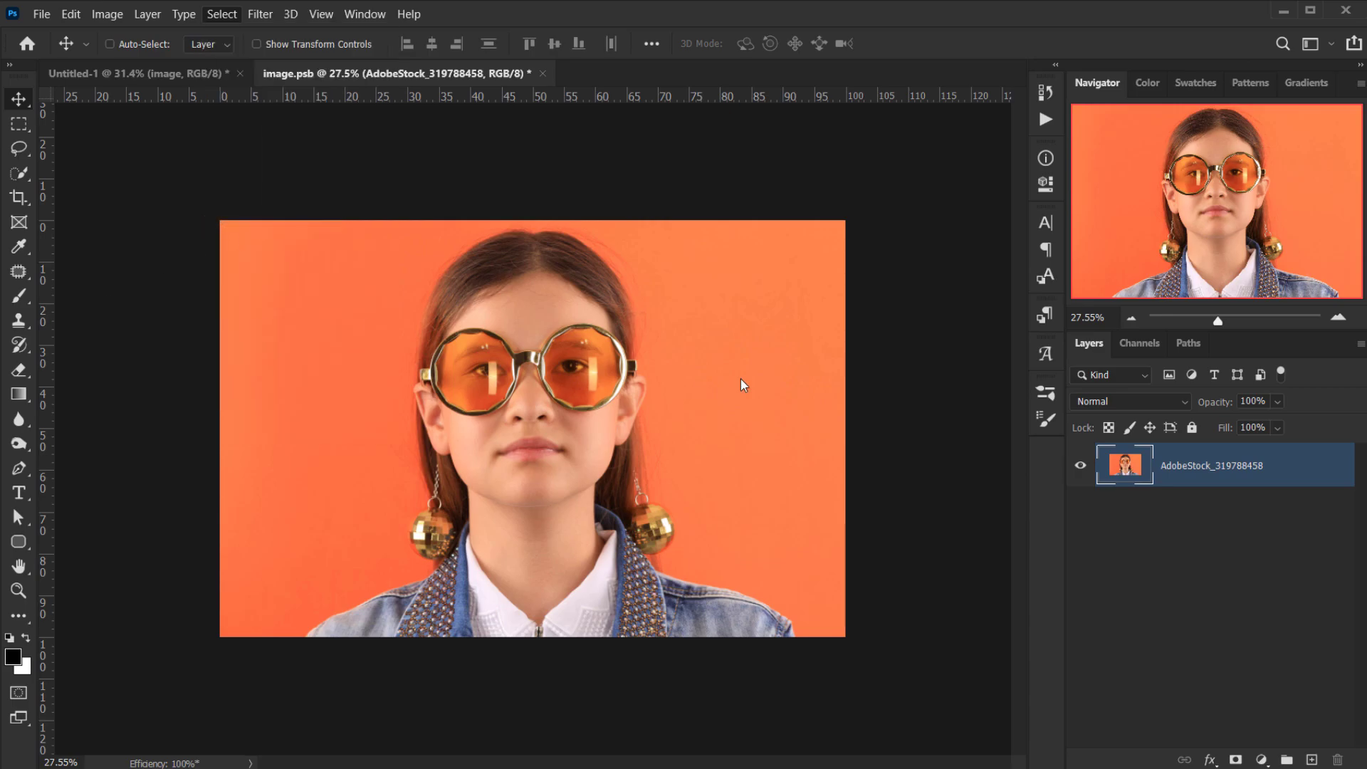
scroll(459, 539, "up", 4)
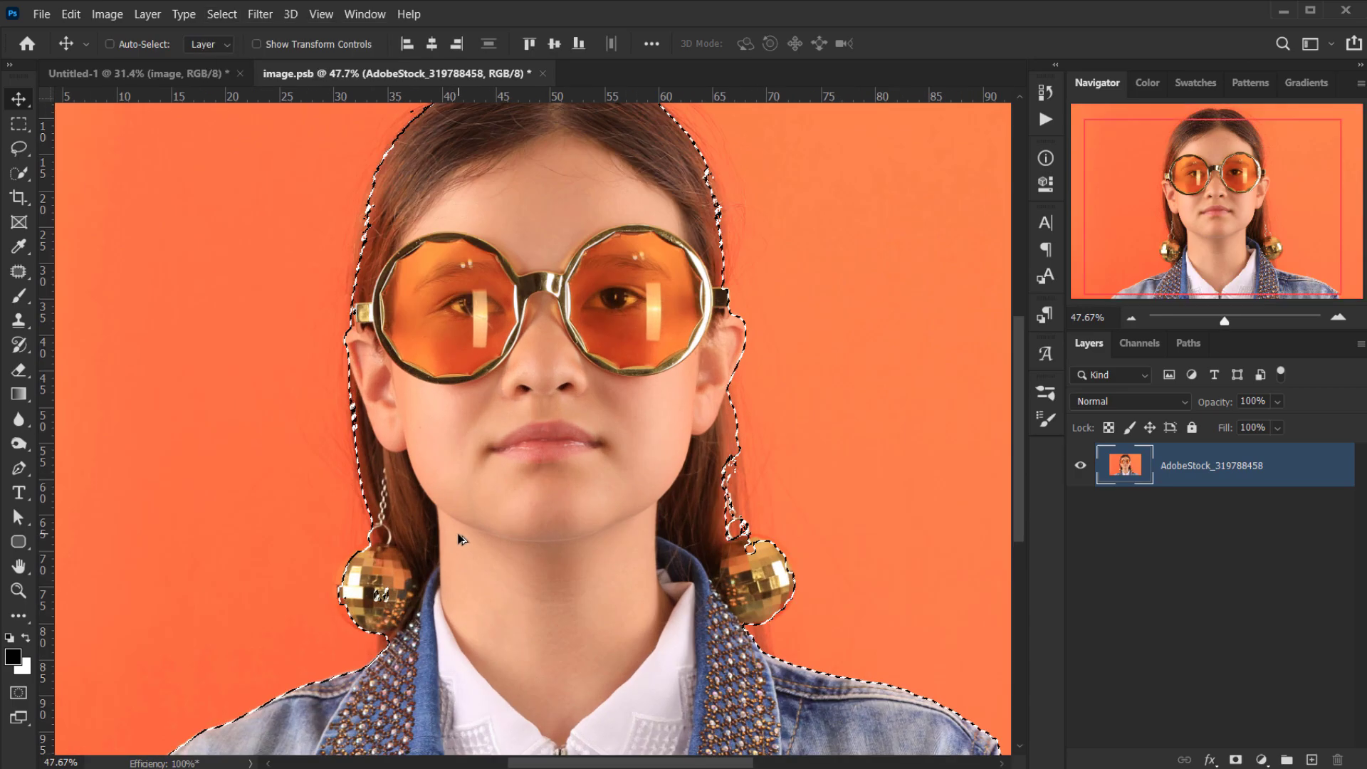
scroll(537, 507, "down", 2)
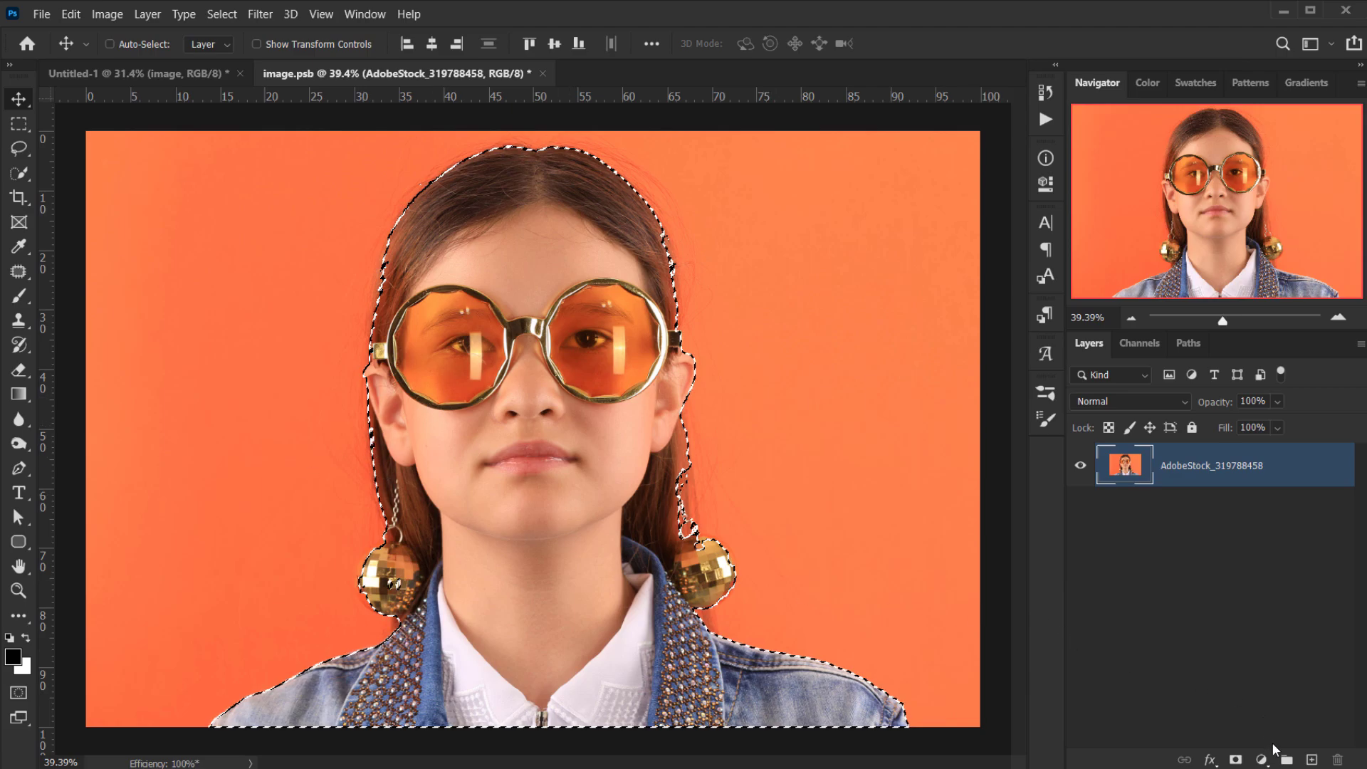
left_click(1236, 760)
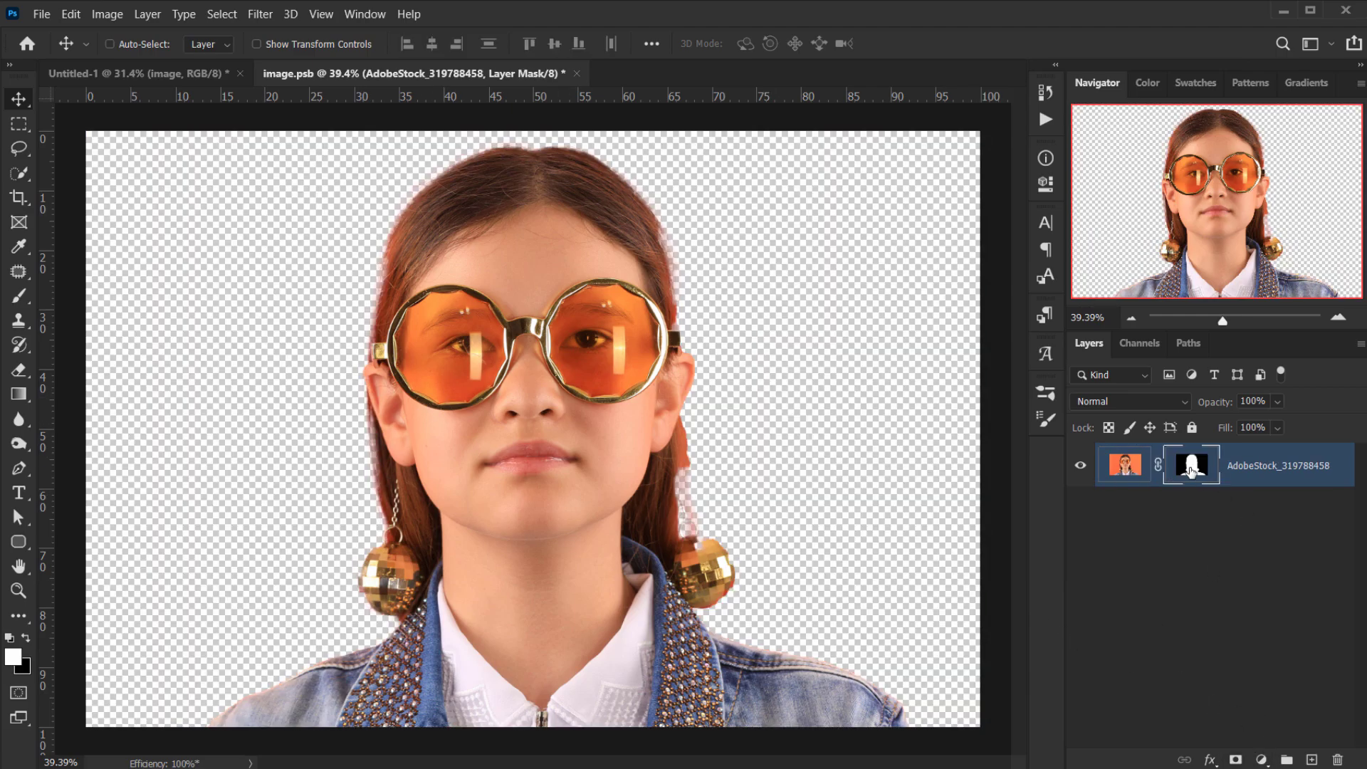
- Close the smart object's contents and save the changes back to the collage document
left_click(577, 74)
left_click(605, 312)
scroll(723, 522, "up", 2)
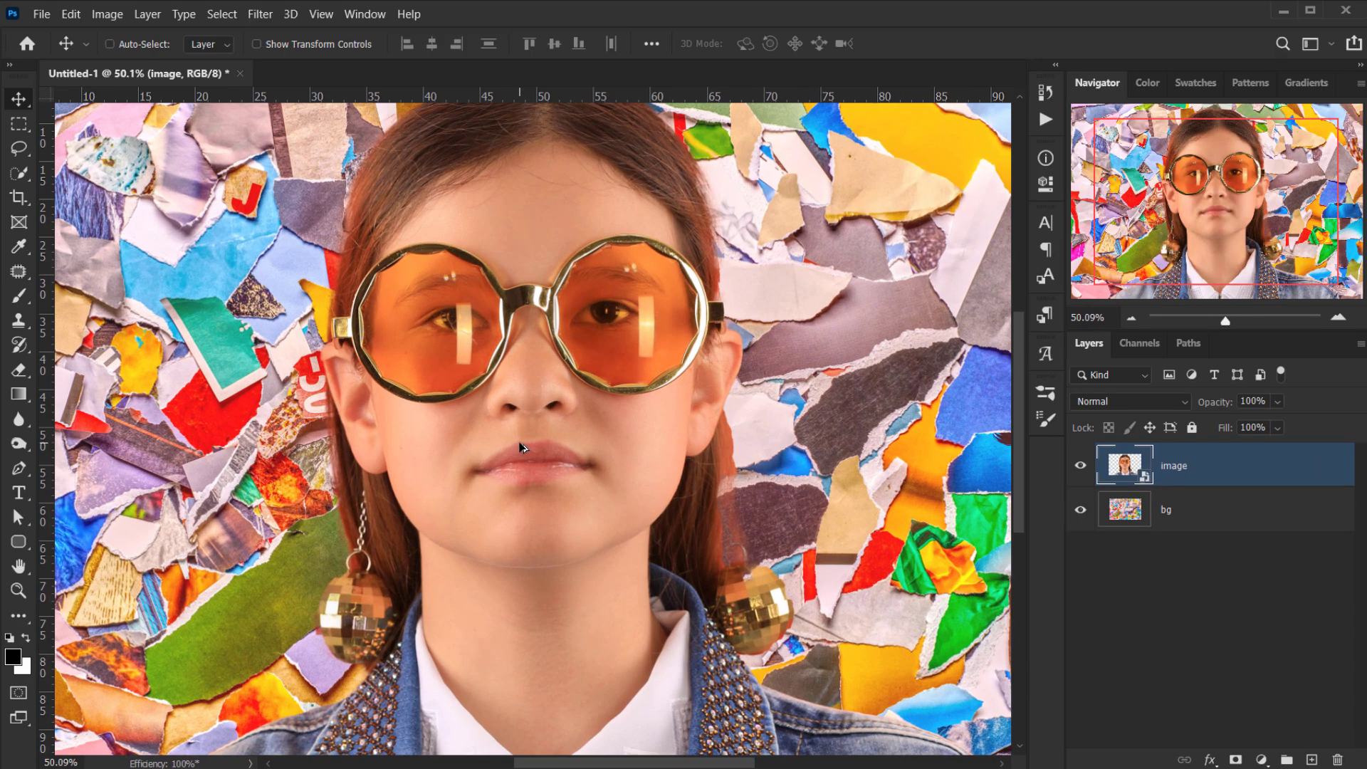
scroll(524, 449, "down", 2)
scroll(525, 448, "up", 2)
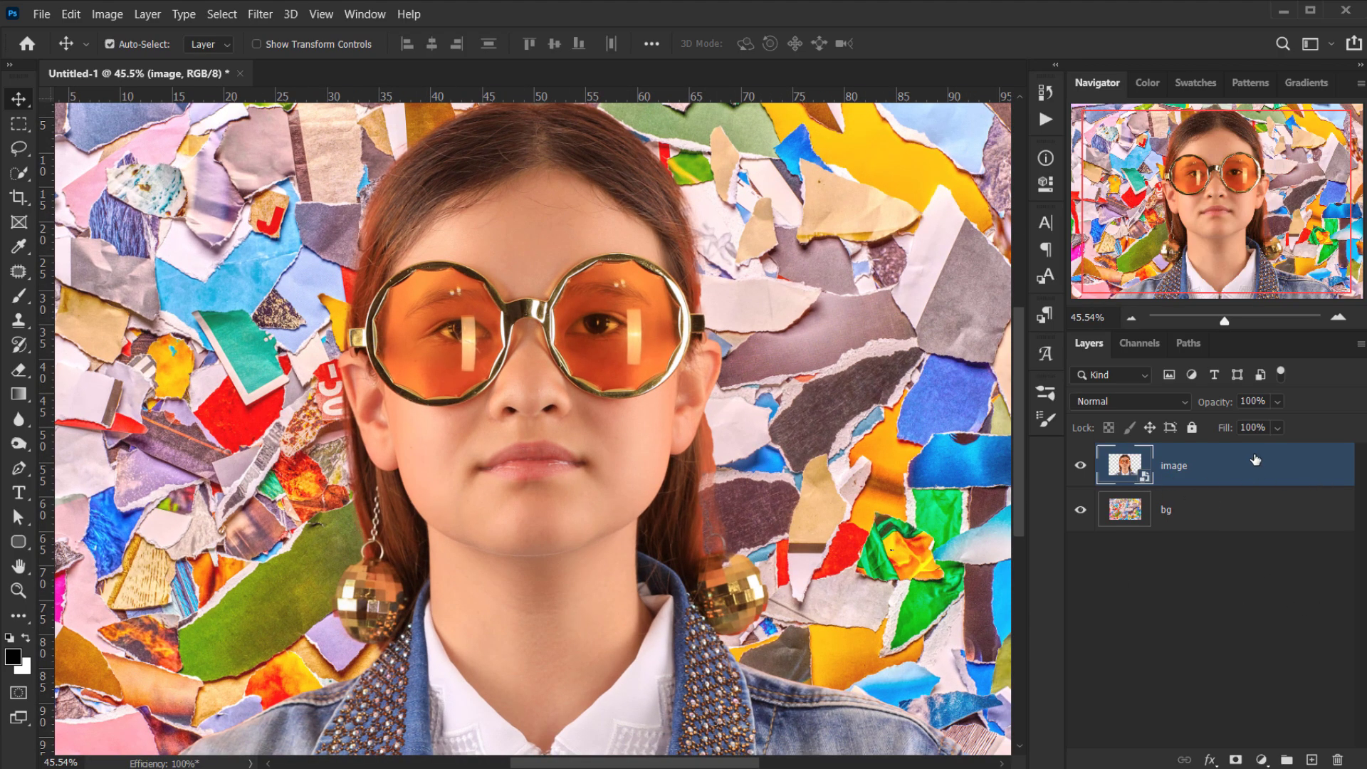
- Duplicate the image layer under the name color and hide the duplicate
key("ctrl+j")
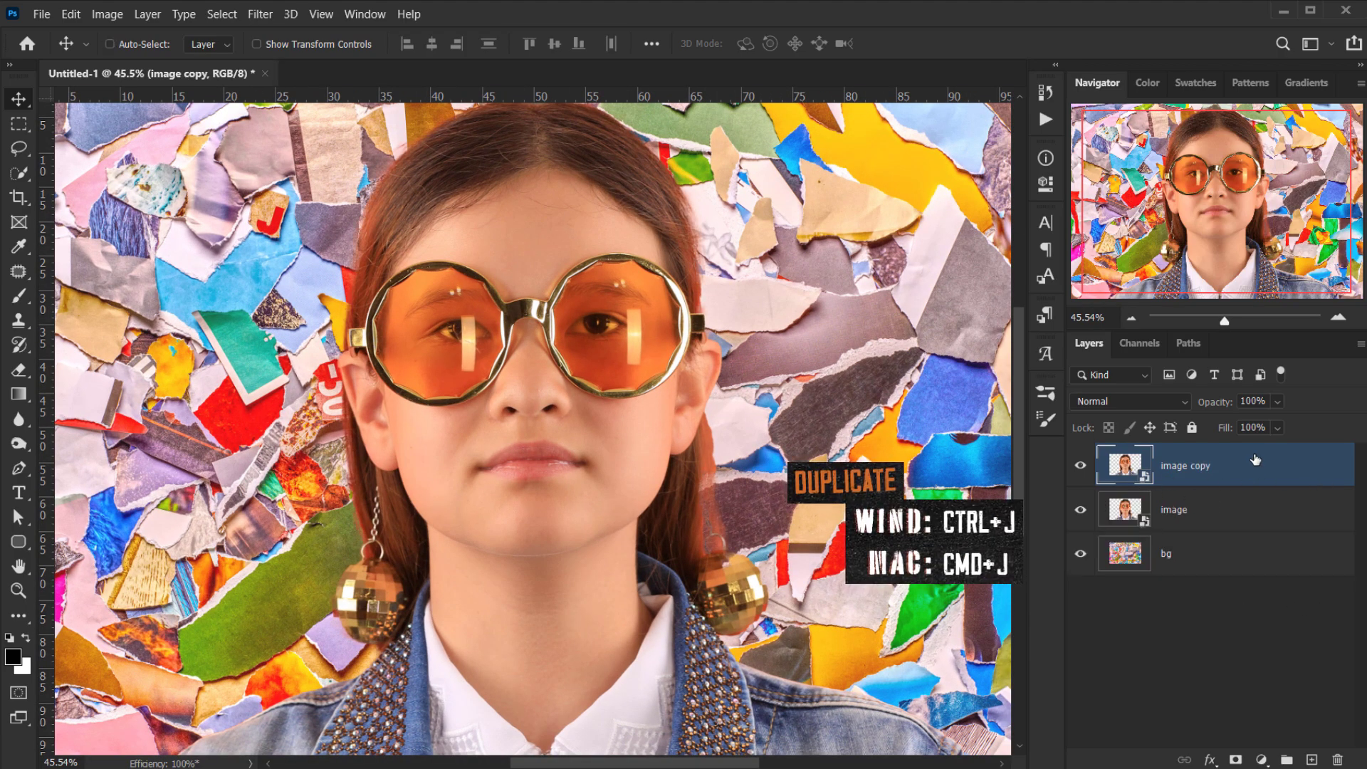
double_click(1200, 470)
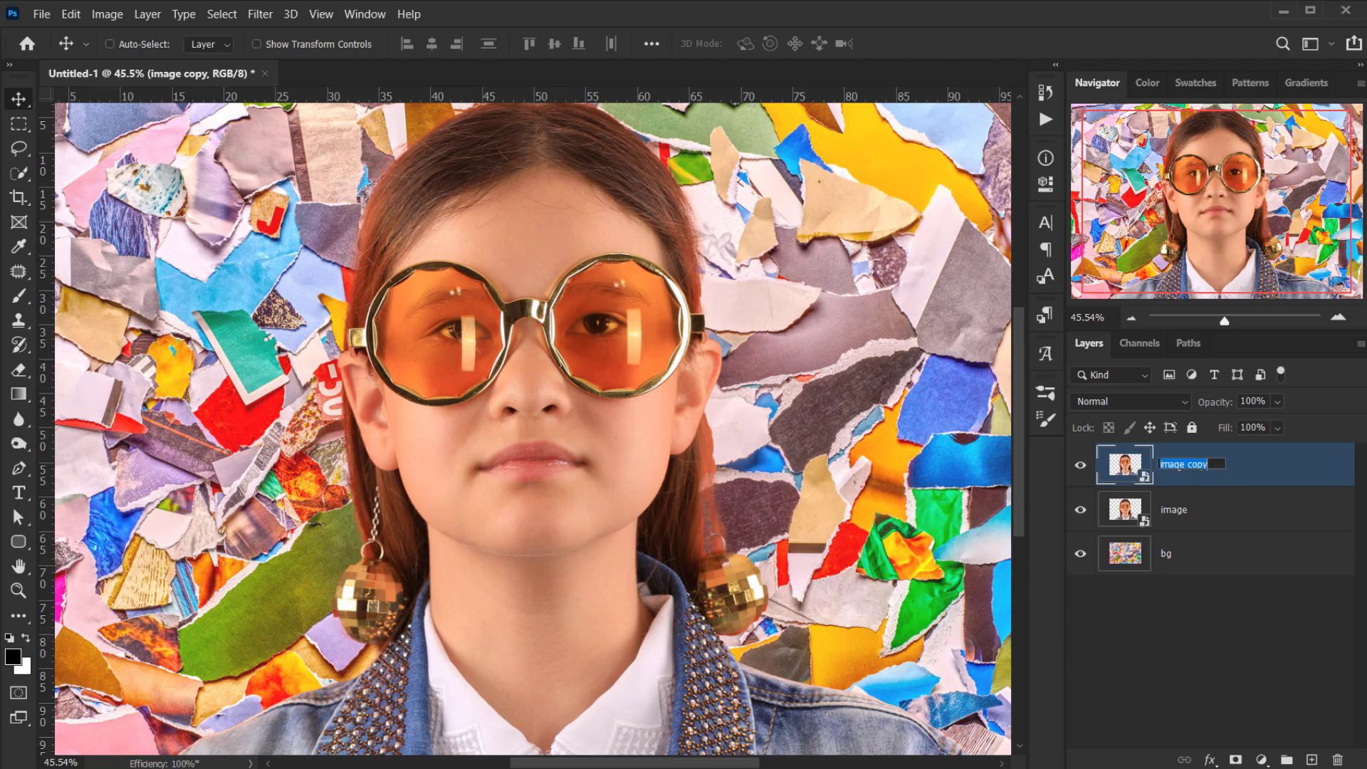
type("d")
key("Return")
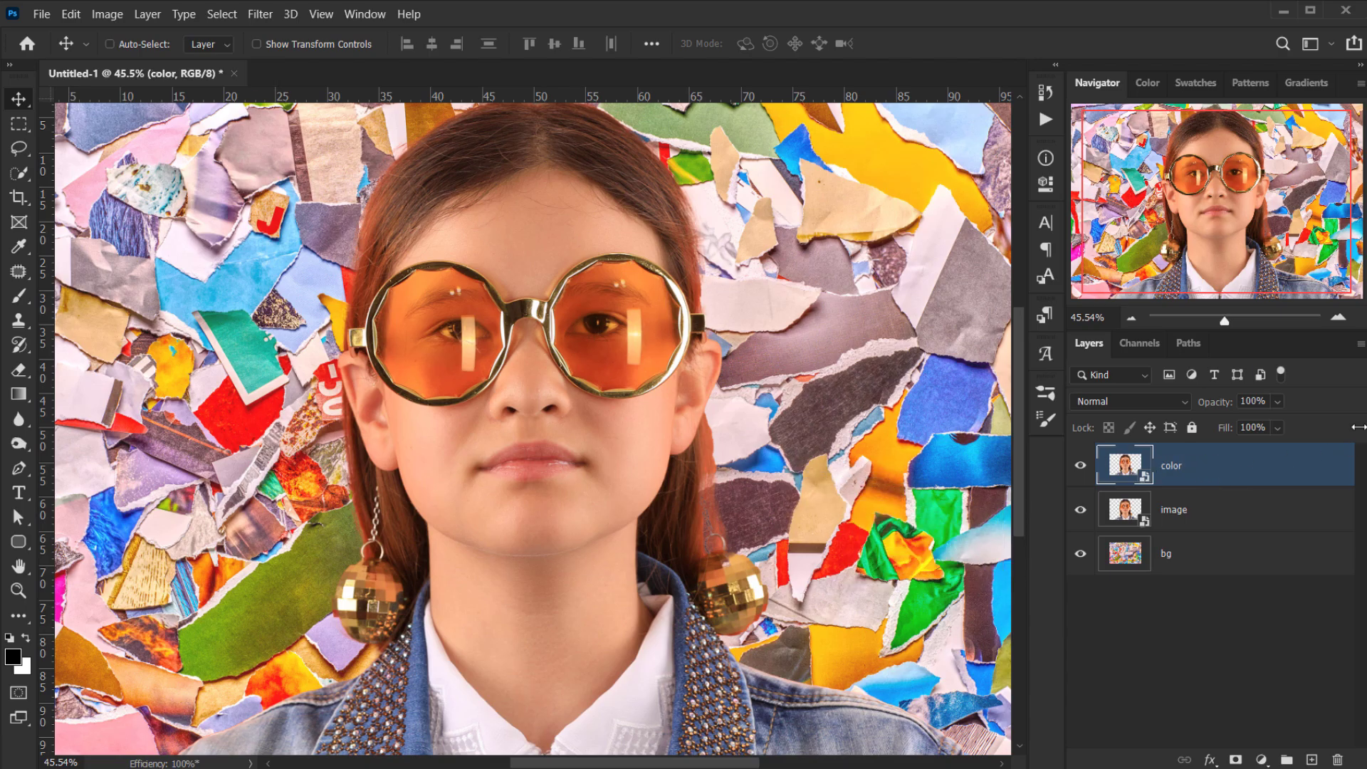
left_click(1080, 469)
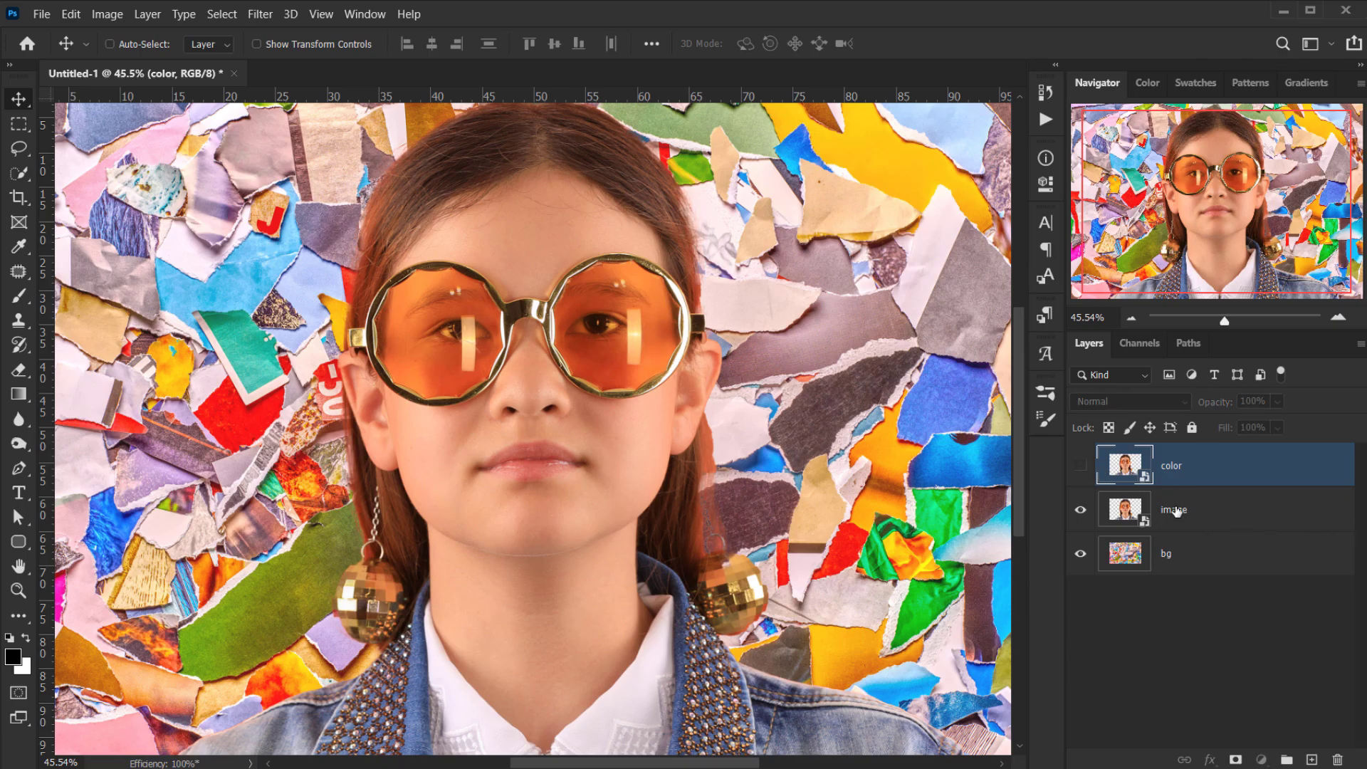
- Open the Filter Gallery for the image layer and clear all previously stacked effects, showing the portrait's face in the preview
left_click(1127, 522)
left_click(1081, 512)
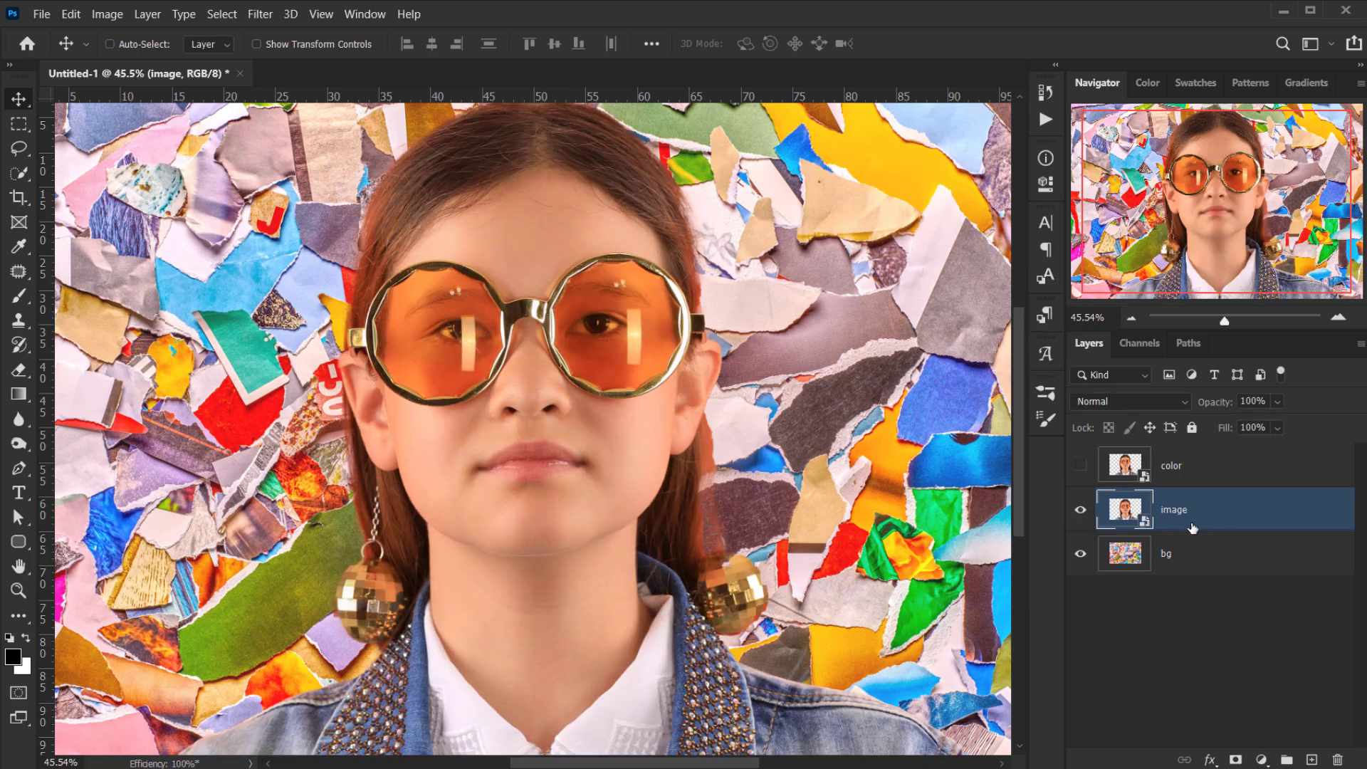
left_click(261, 15)
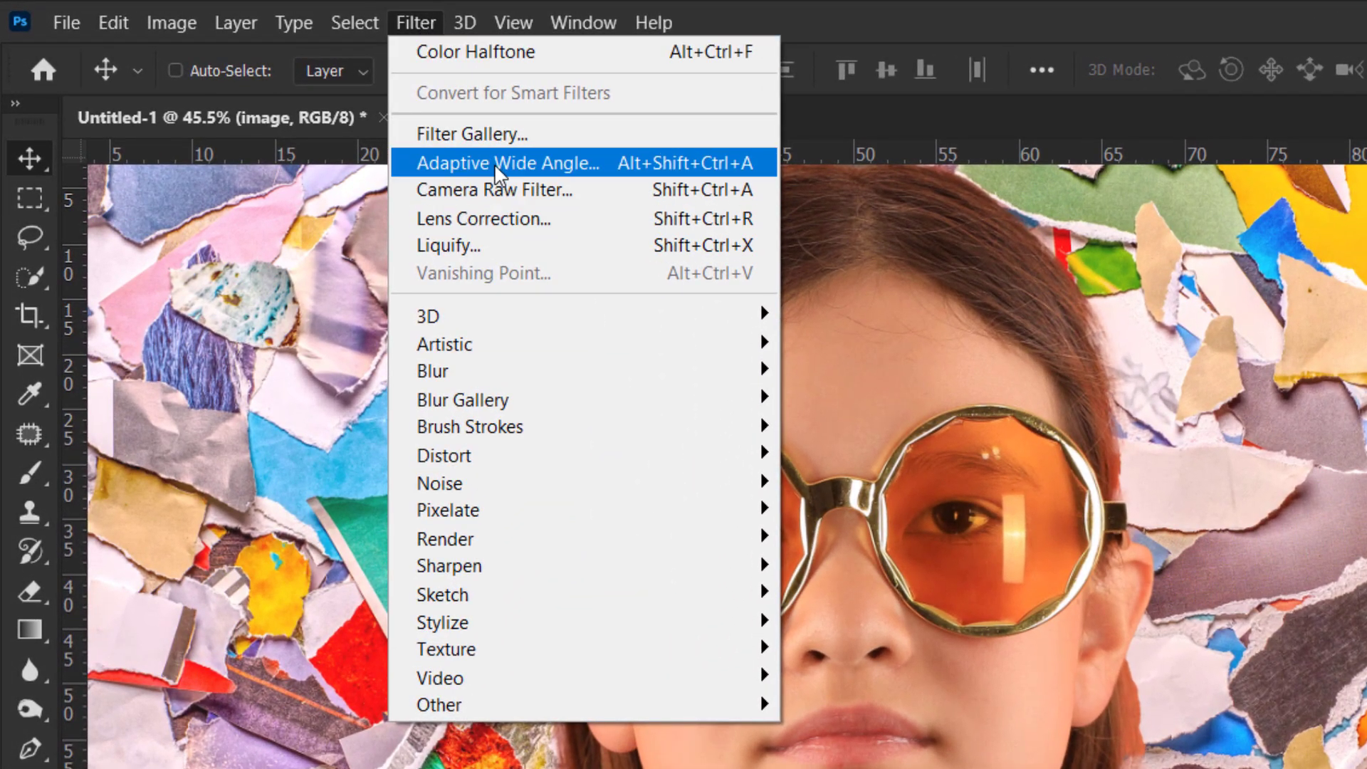
left_click(499, 135)
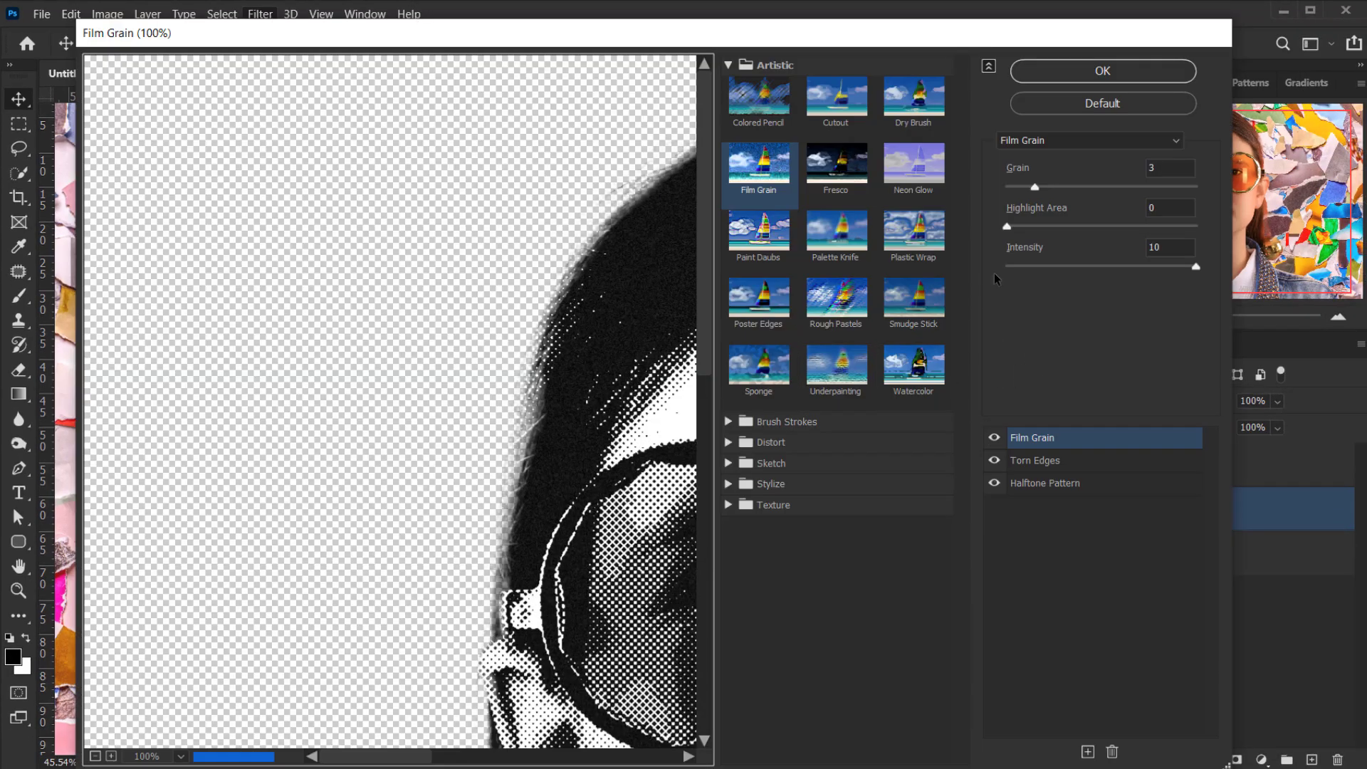
left_click(1087, 103, "alt")
left_click_drag(634, 342, 213, 175)
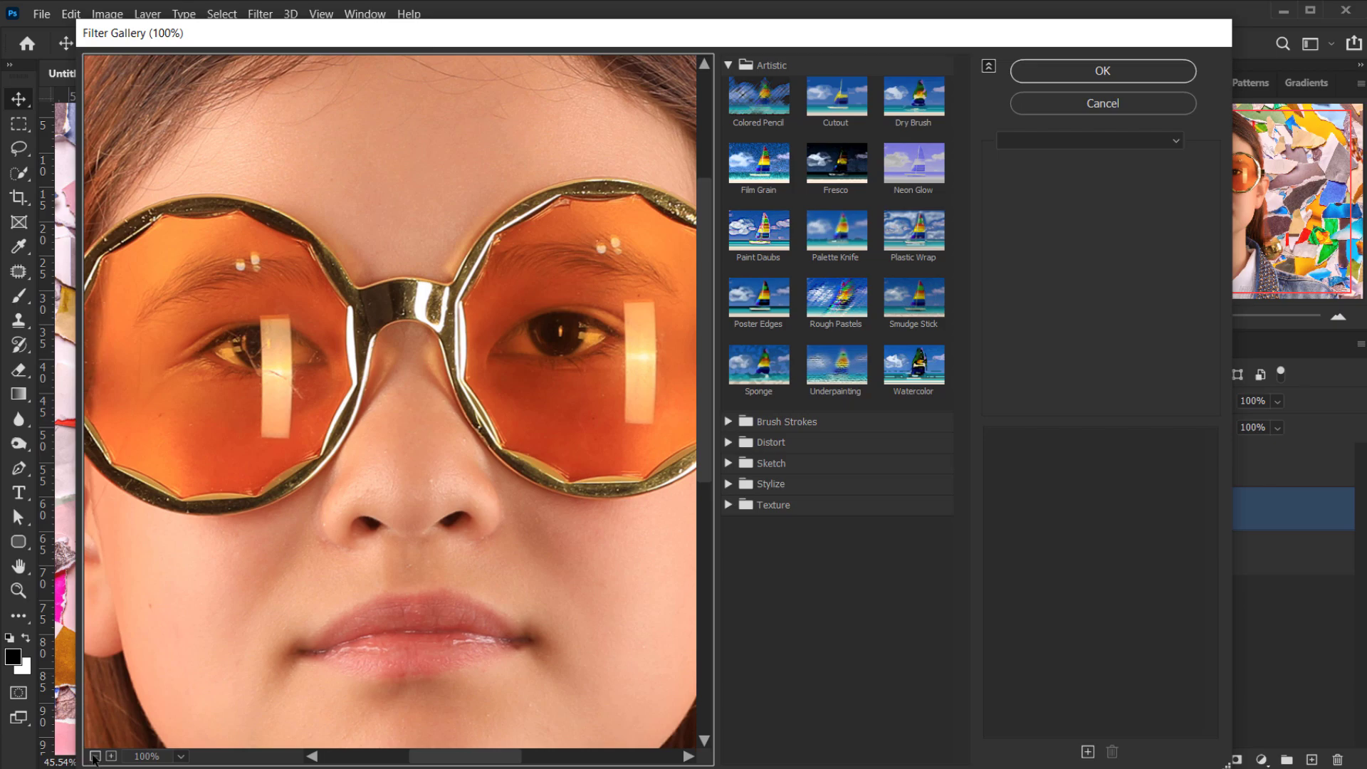
left_click(95, 756)
- Apply the Halftone Pattern effect from the Sketch category to the portrait in the Filter Gallery
left_click(783, 65)
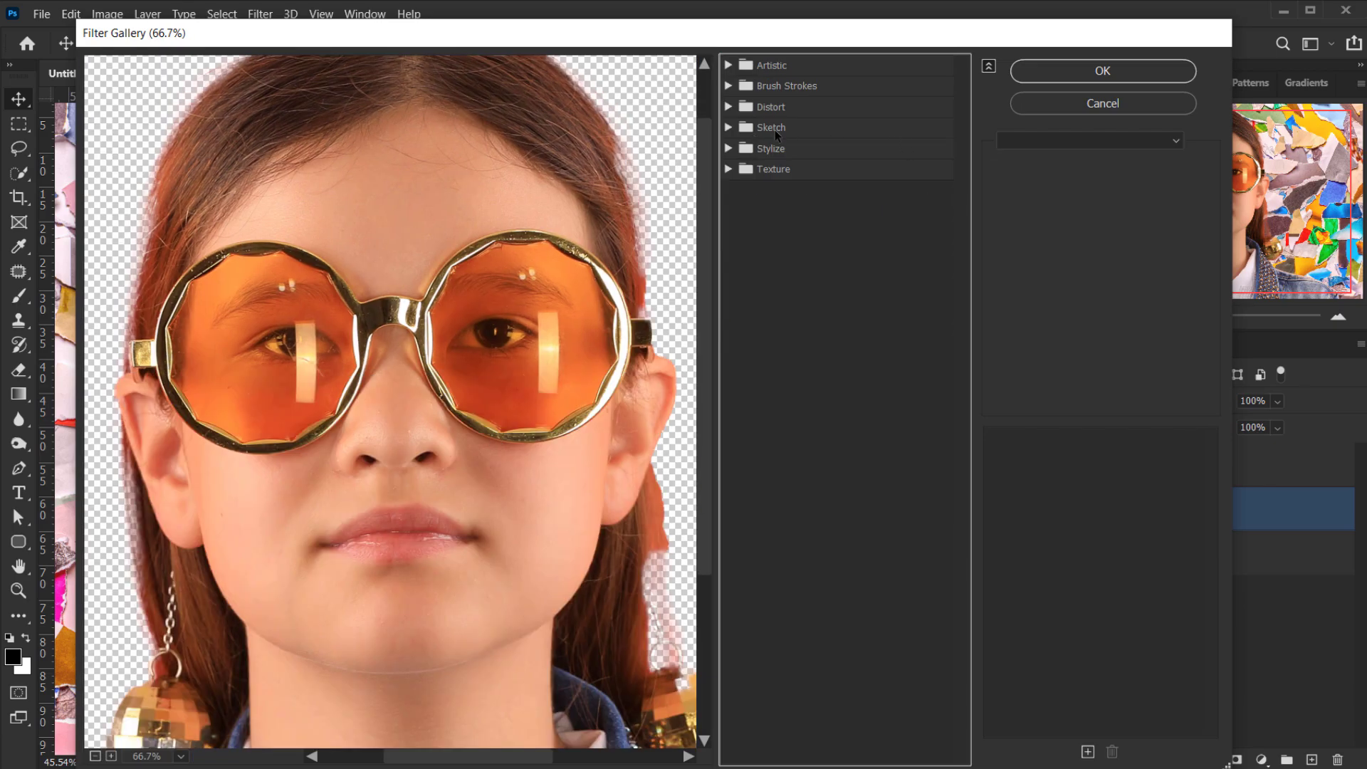
left_click(728, 127)
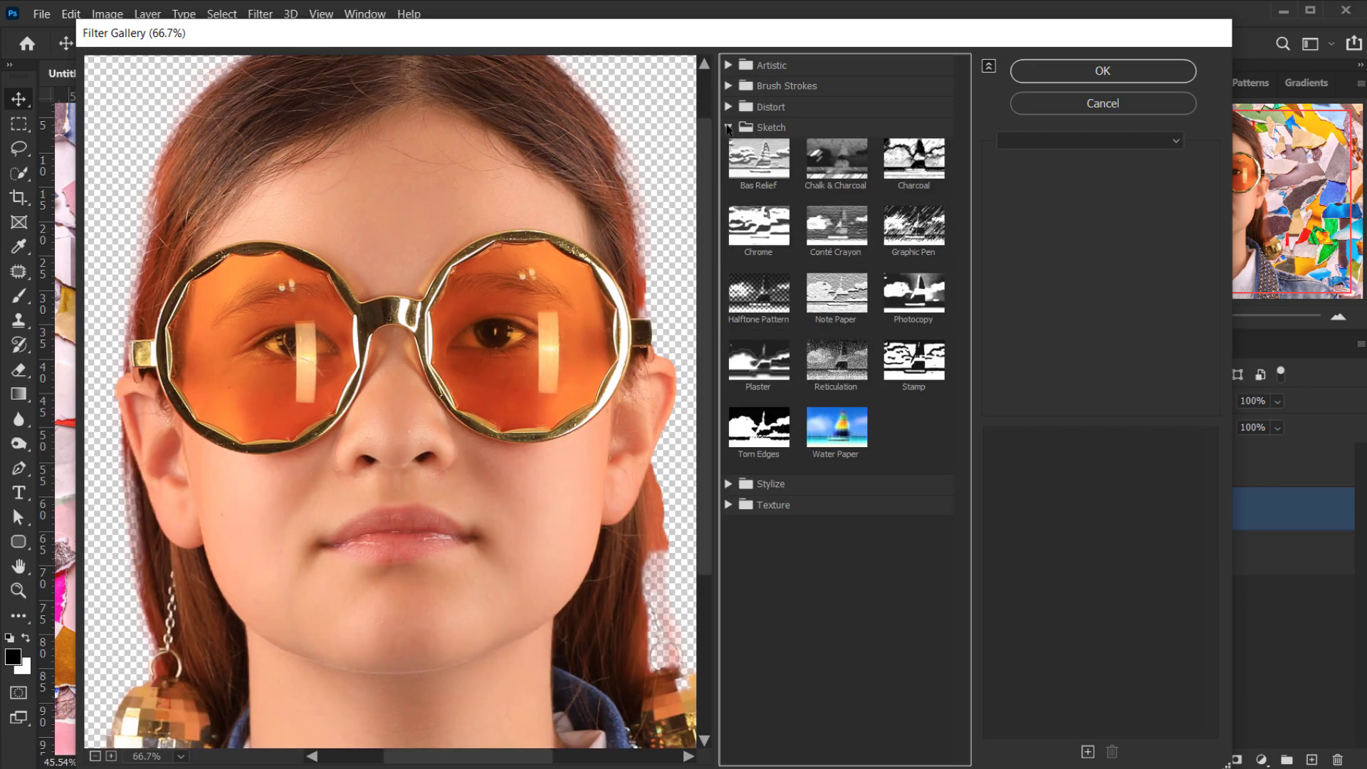
left_click(759, 298)
left_click_drag(510, 430, 440, 359)
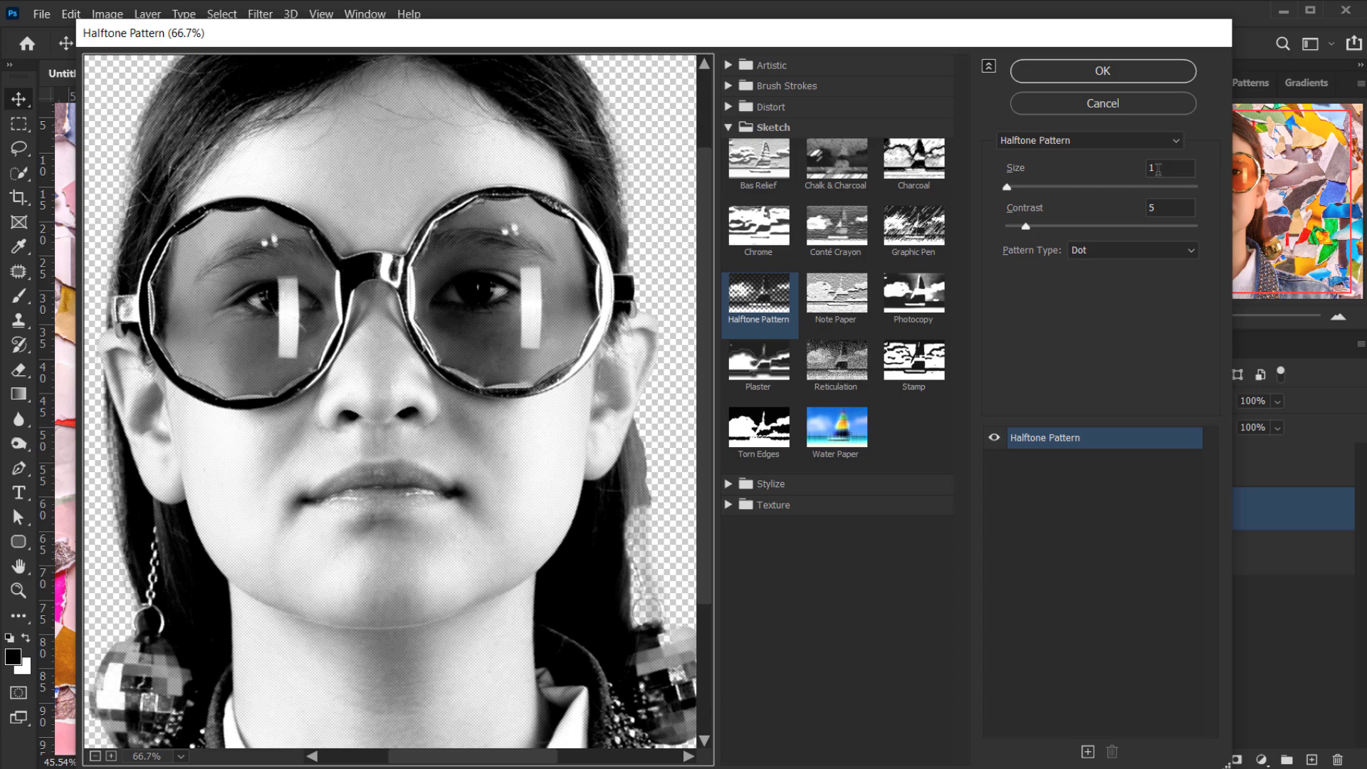
left_click_drag(478, 300, 489, 318)
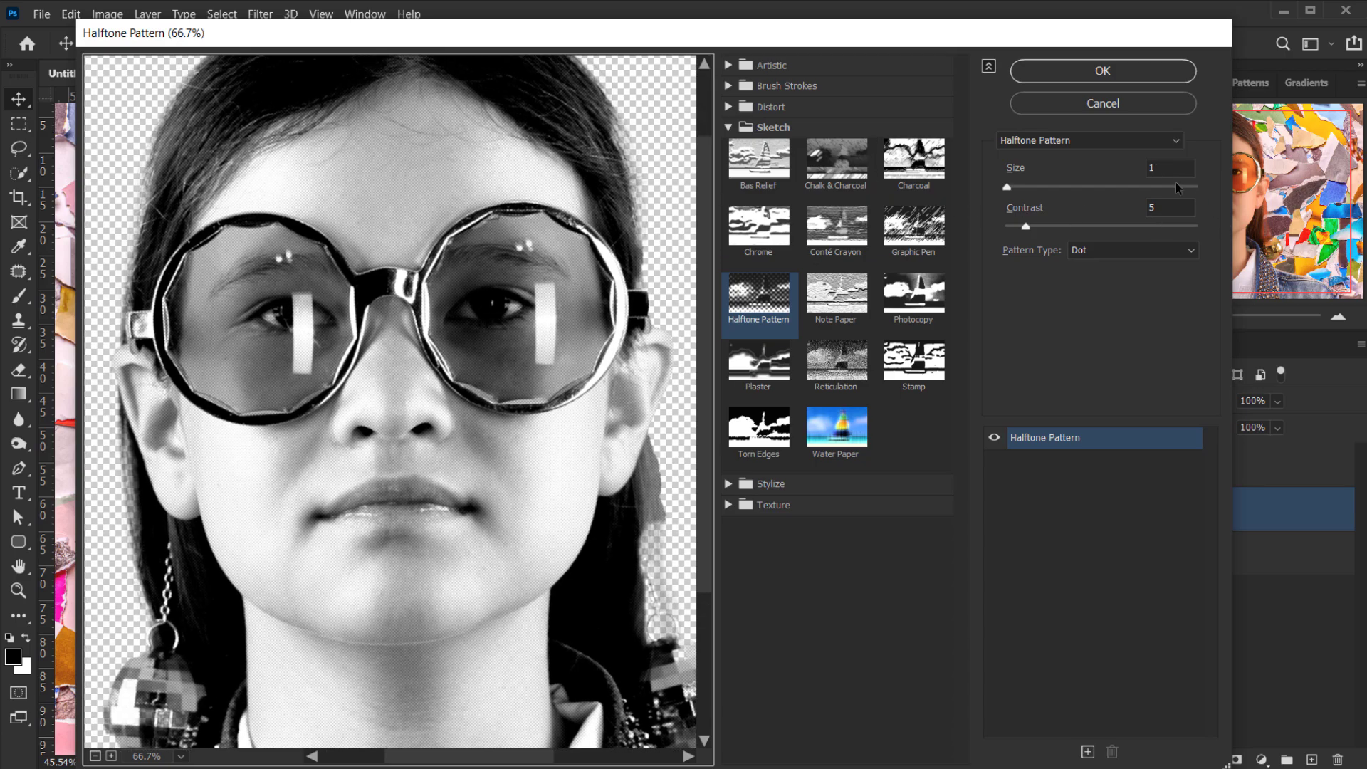
left_click_drag(461, 241, 452, 275)
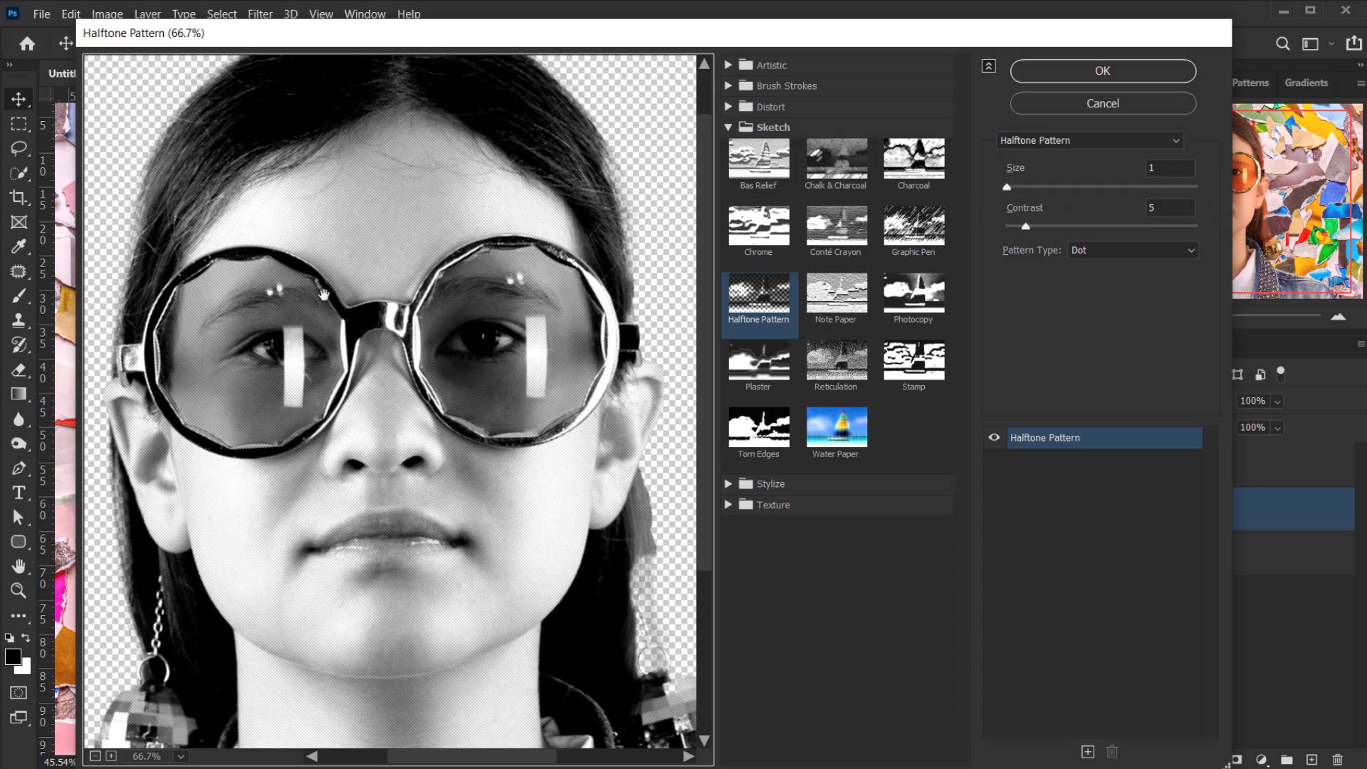
- Set the Halftone Pattern's size to 2 and contrast to 25 with the Dot pattern type
left_click(1182, 171)
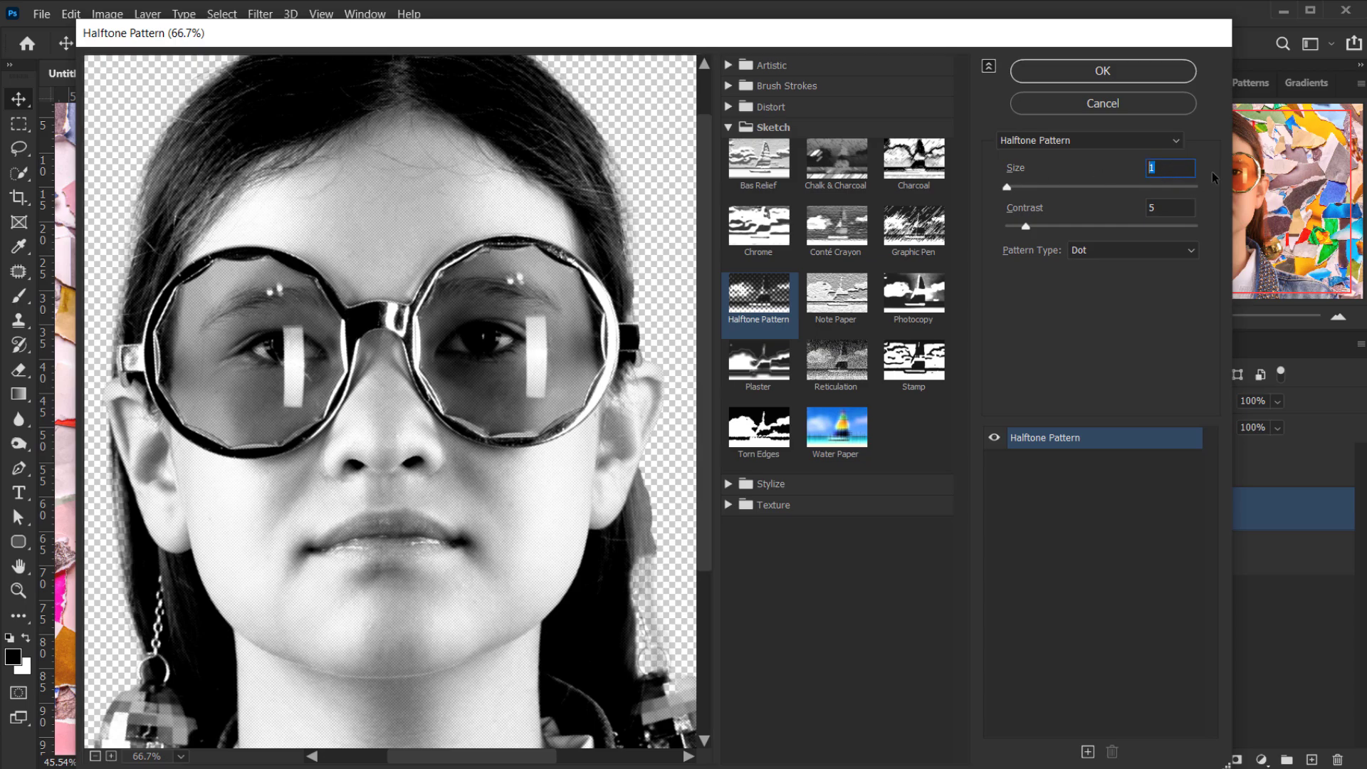
type("2")
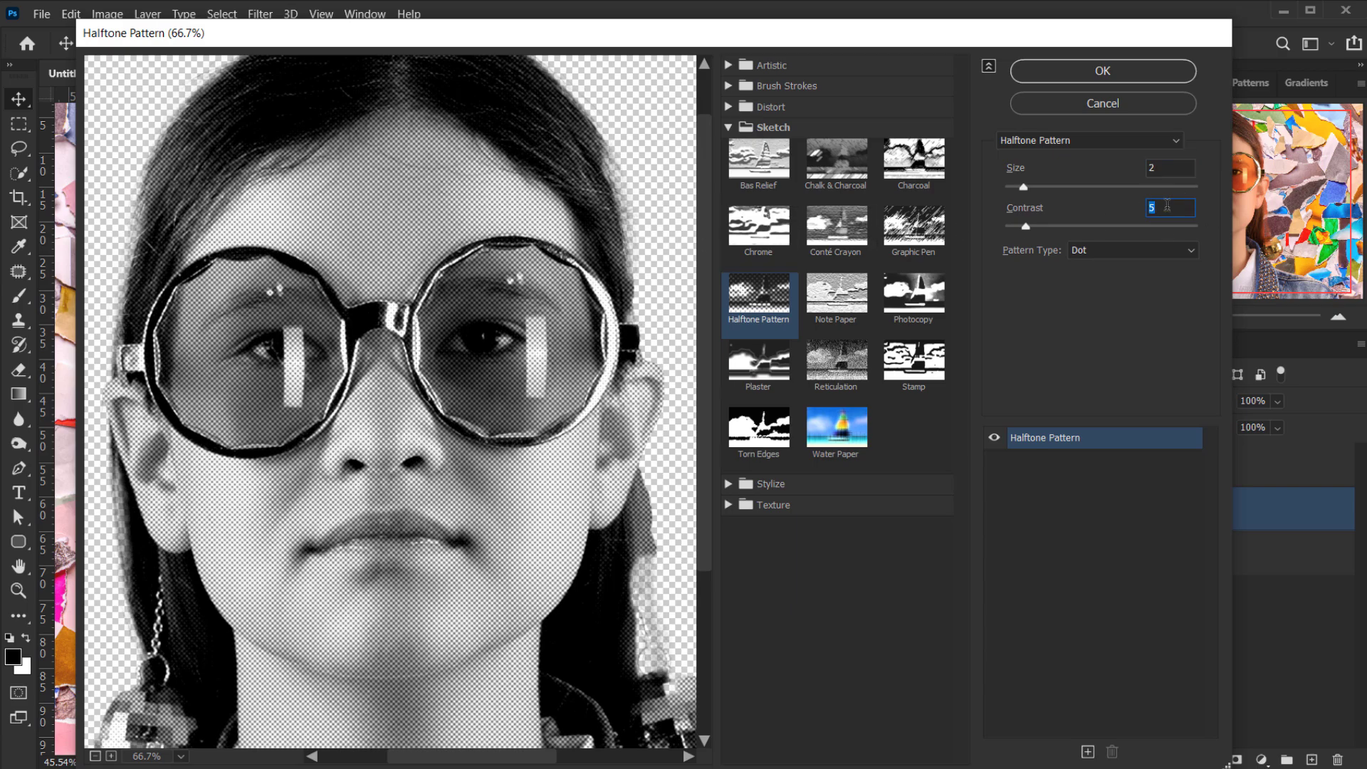
left_click_drag(406, 245, 412, 262)
left_click(1168, 208)
type("25")
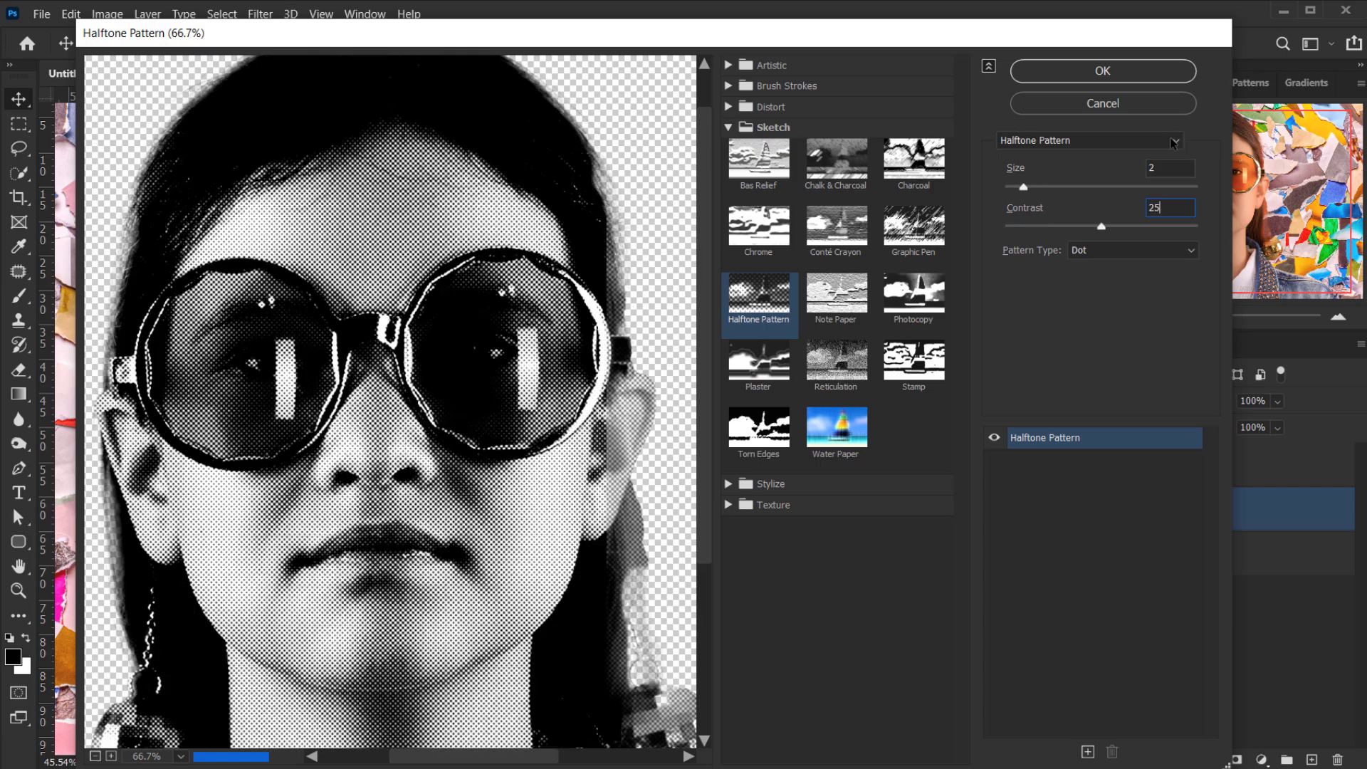
left_click_drag(413, 360, 360, 302)
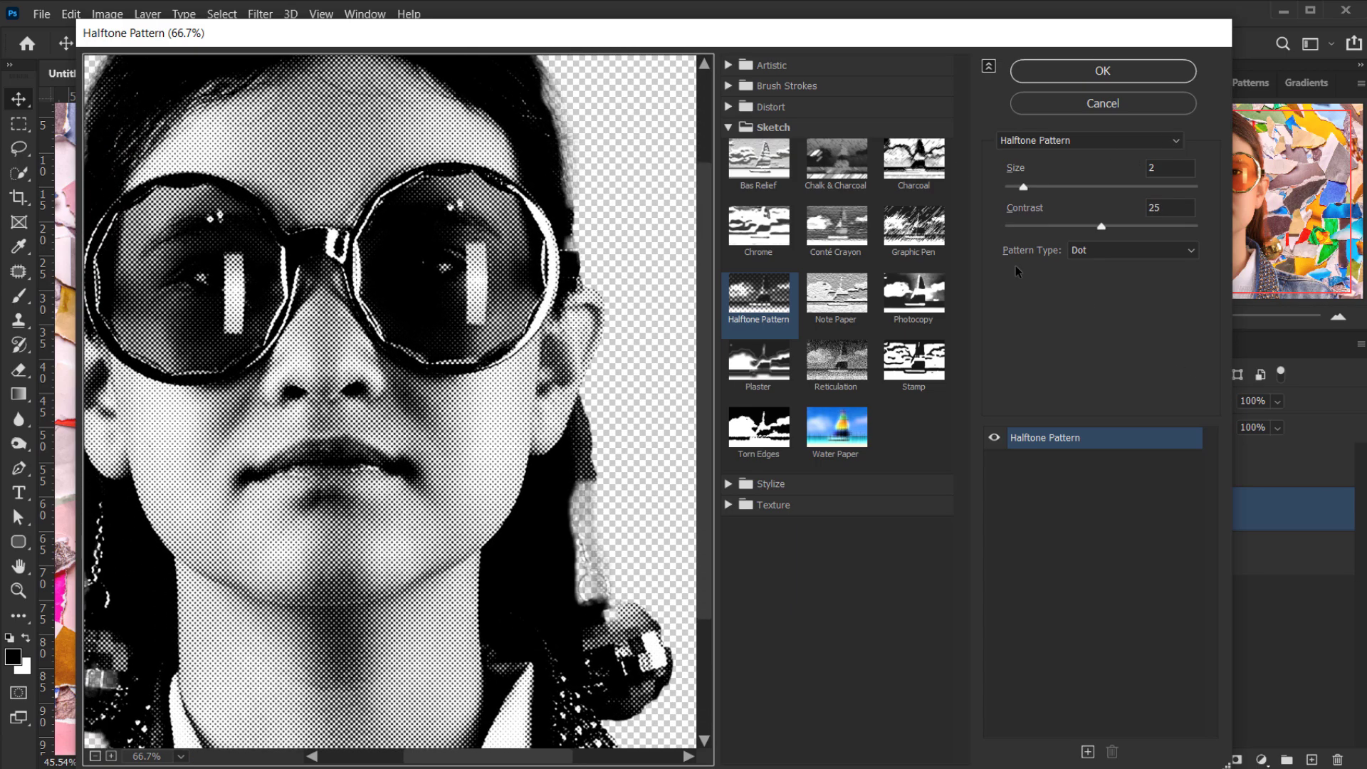
left_click(1091, 250)
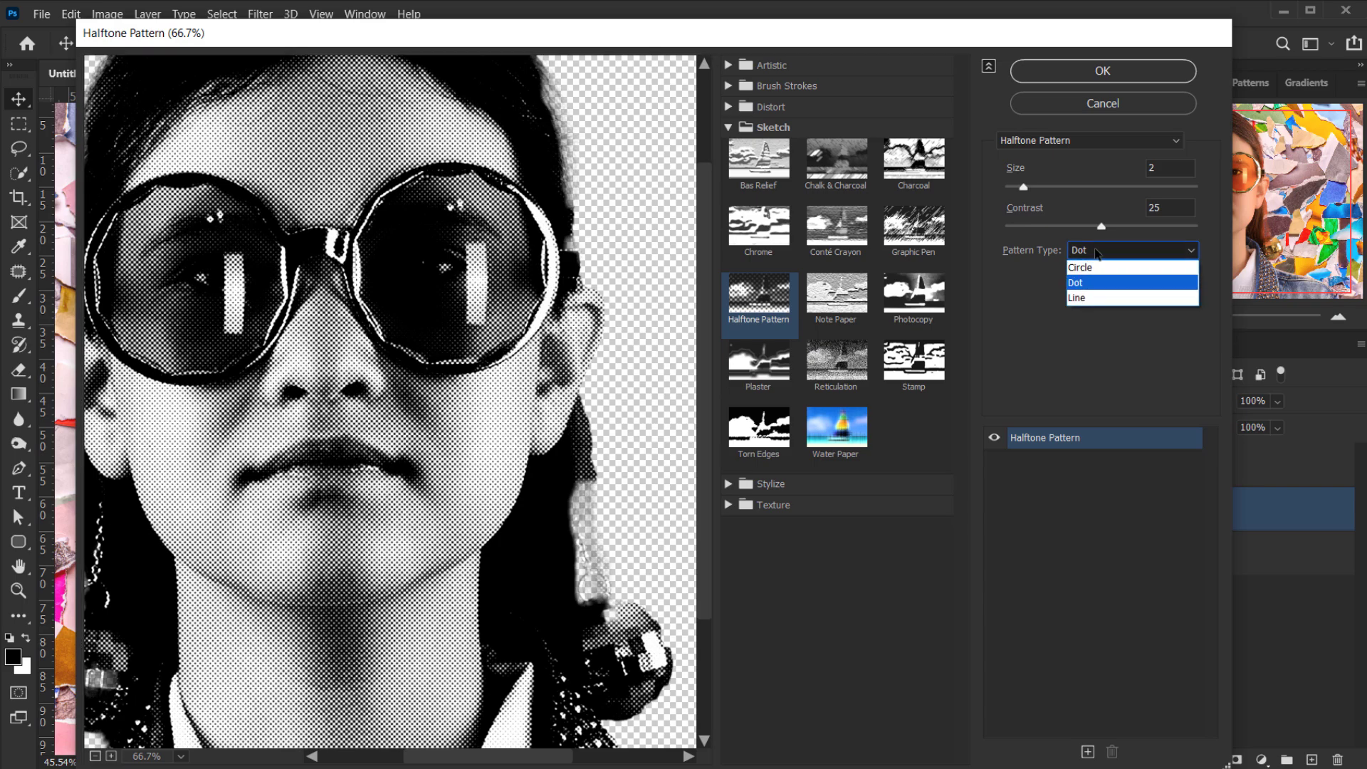
left_click(1097, 284)
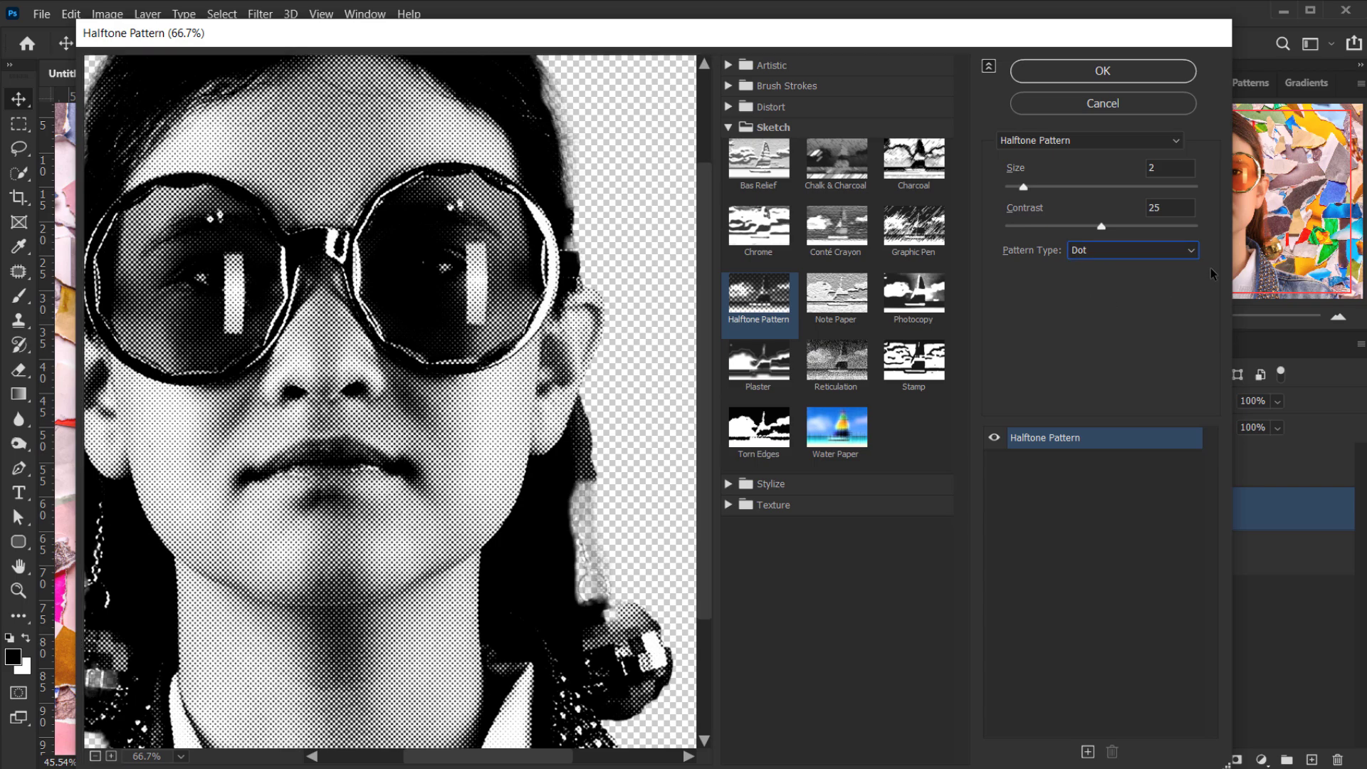
- Add a second effect layer above the Halftone Pattern and change it to Torn Edges
left_click(1088, 752)
left_click(1056, 441)
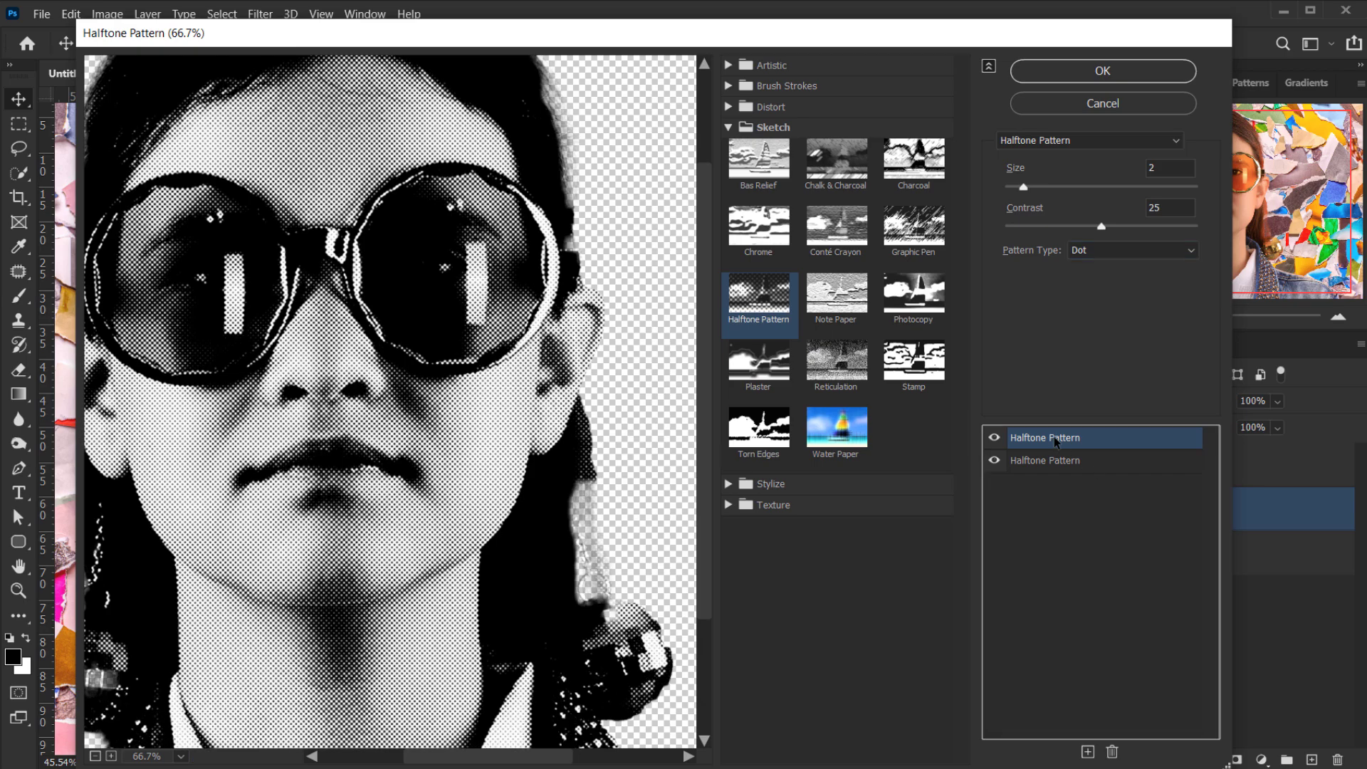
left_click(761, 443)
left_click_drag(409, 427, 417, 464)
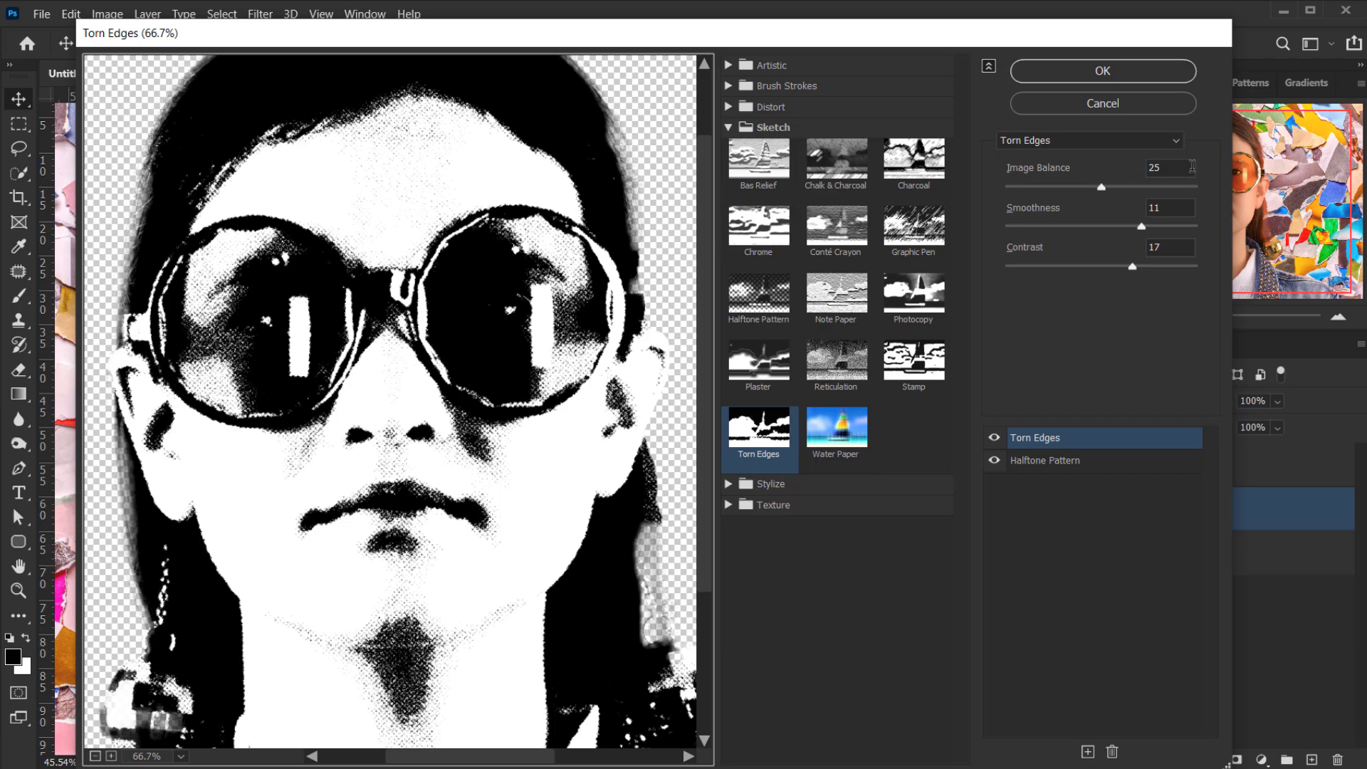
left_click_drag(369, 381, 355, 383)
- Set the Torn Edges image balance, smoothness and contrast to 15 each
double_click(1156, 168)
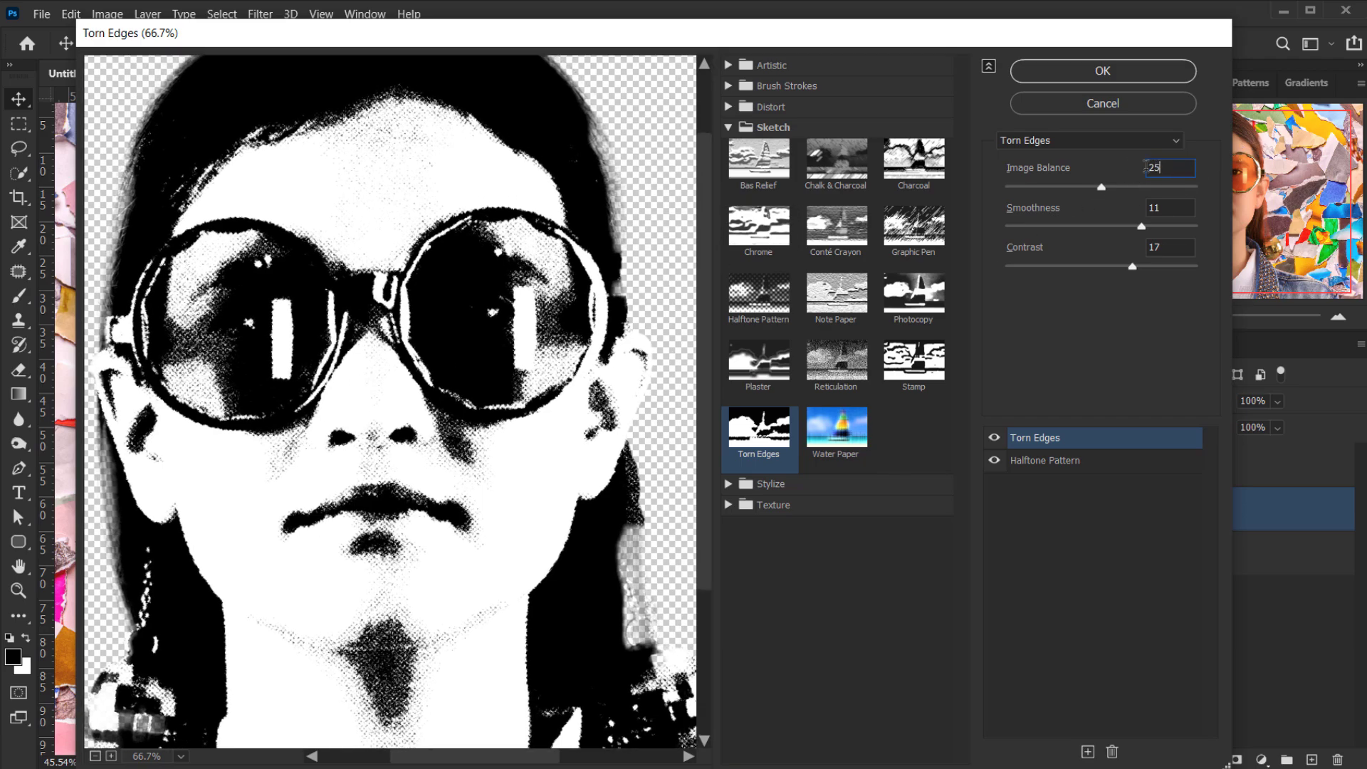
type("15")
key("Tab")
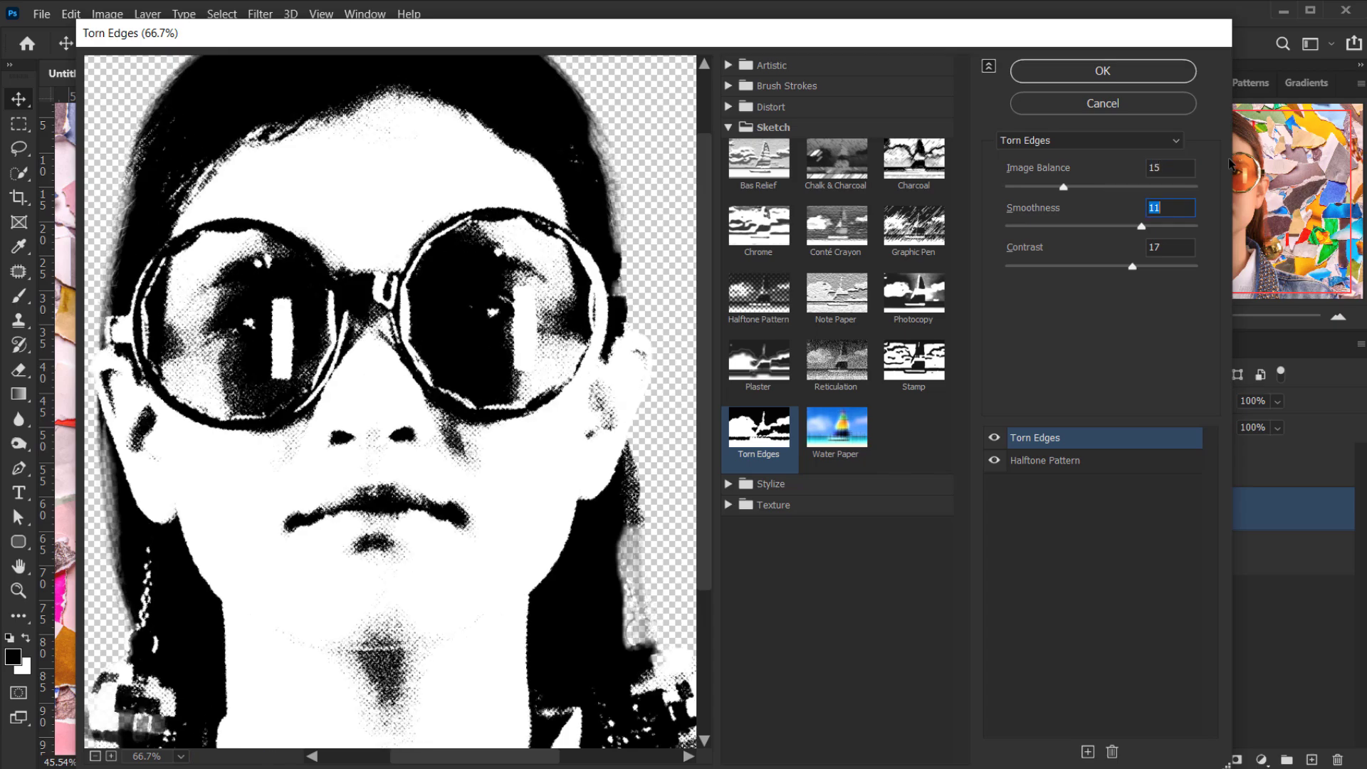
type("15")
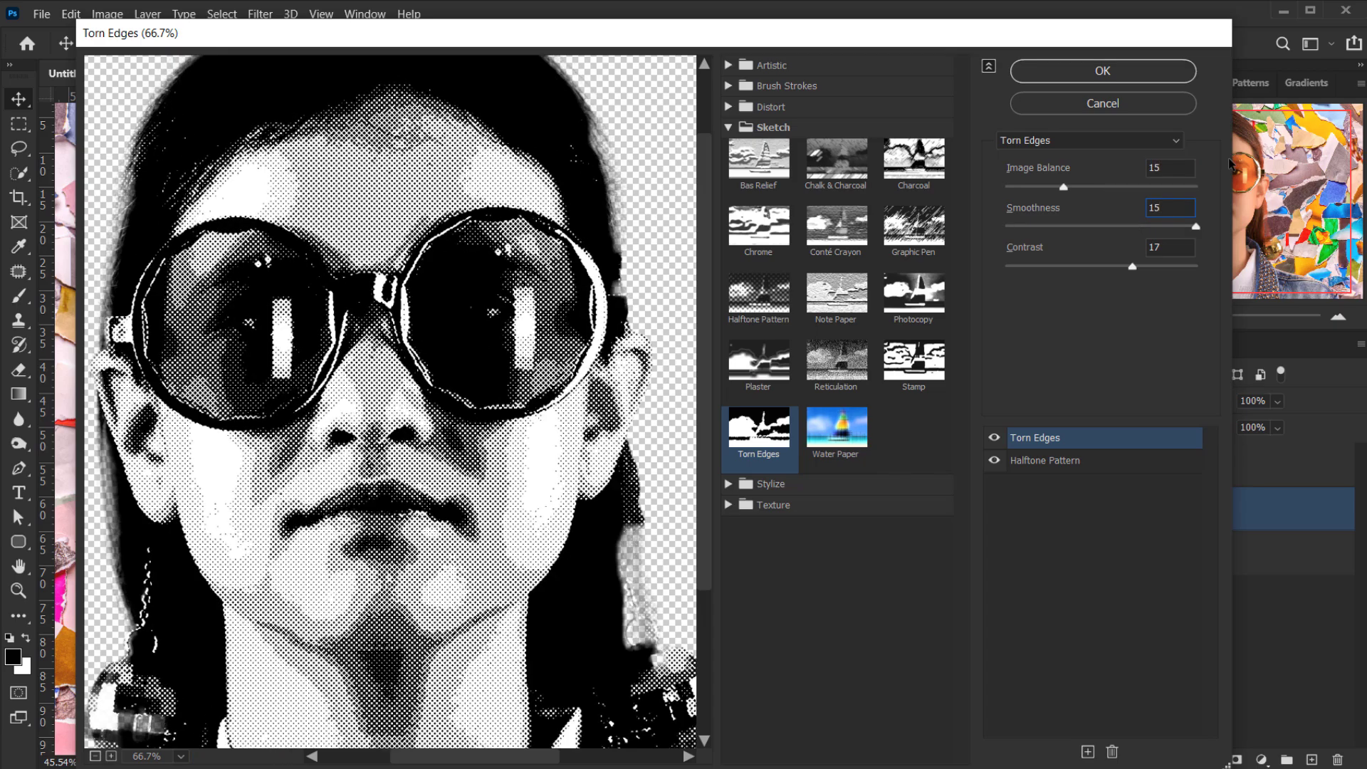
type("15")
- Add a third effect layer above Torn Edges and change it to Film Grain from the Artistic category
left_click(1089, 751)
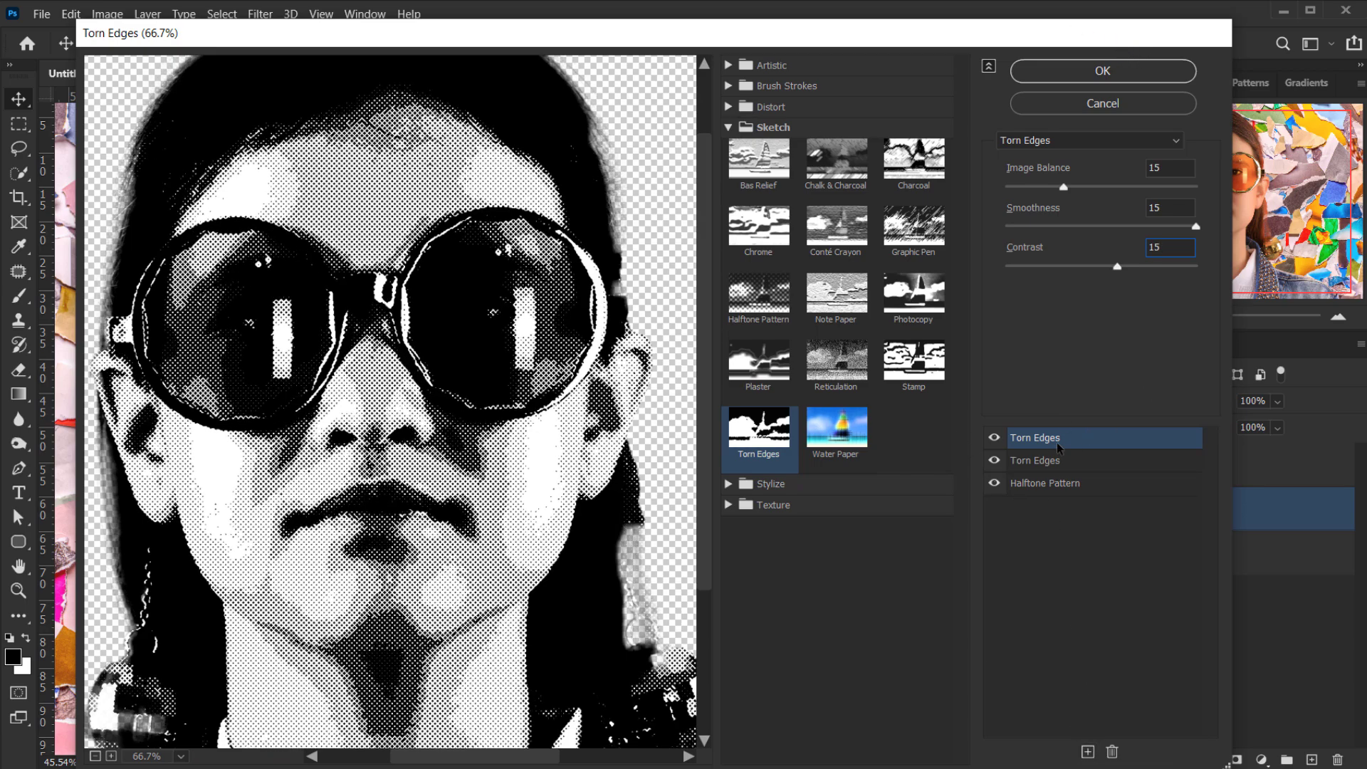
left_click(728, 129)
left_click(730, 65)
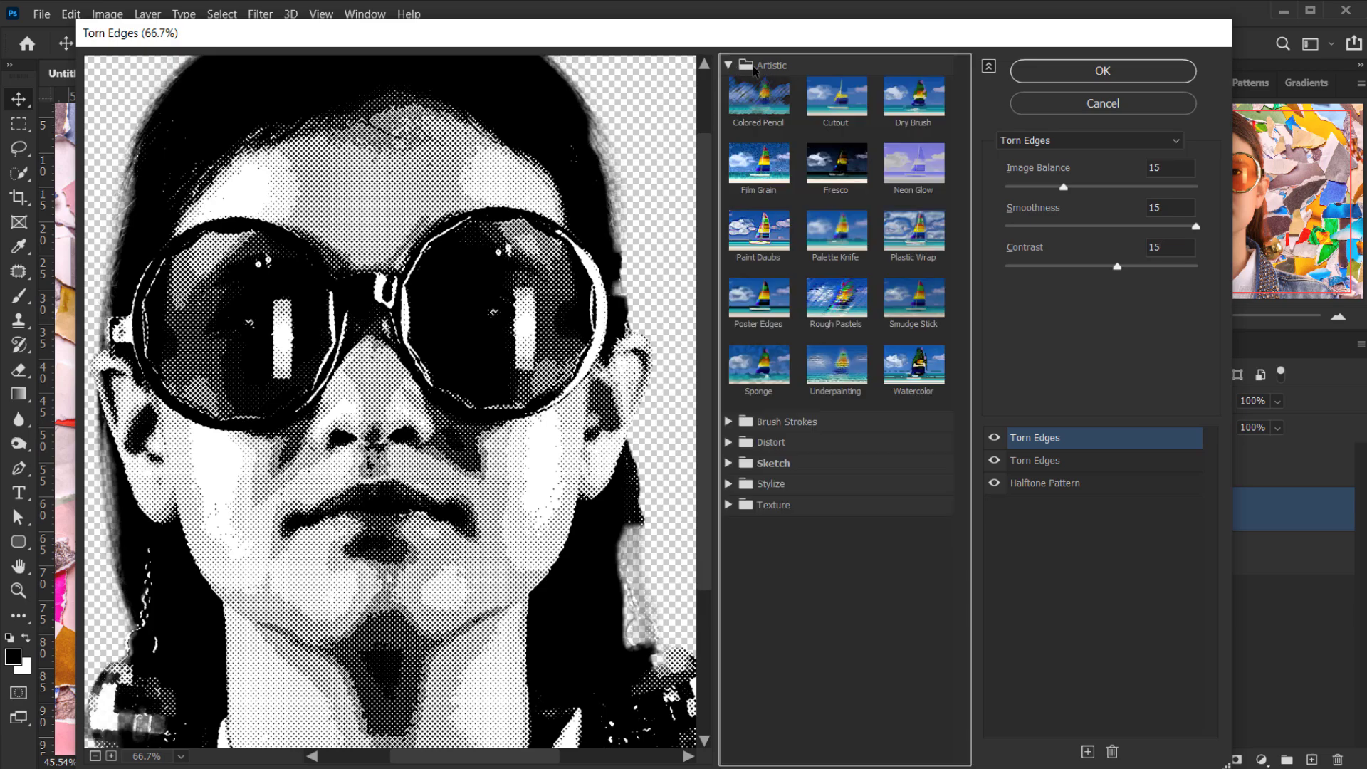
left_click(759, 165)
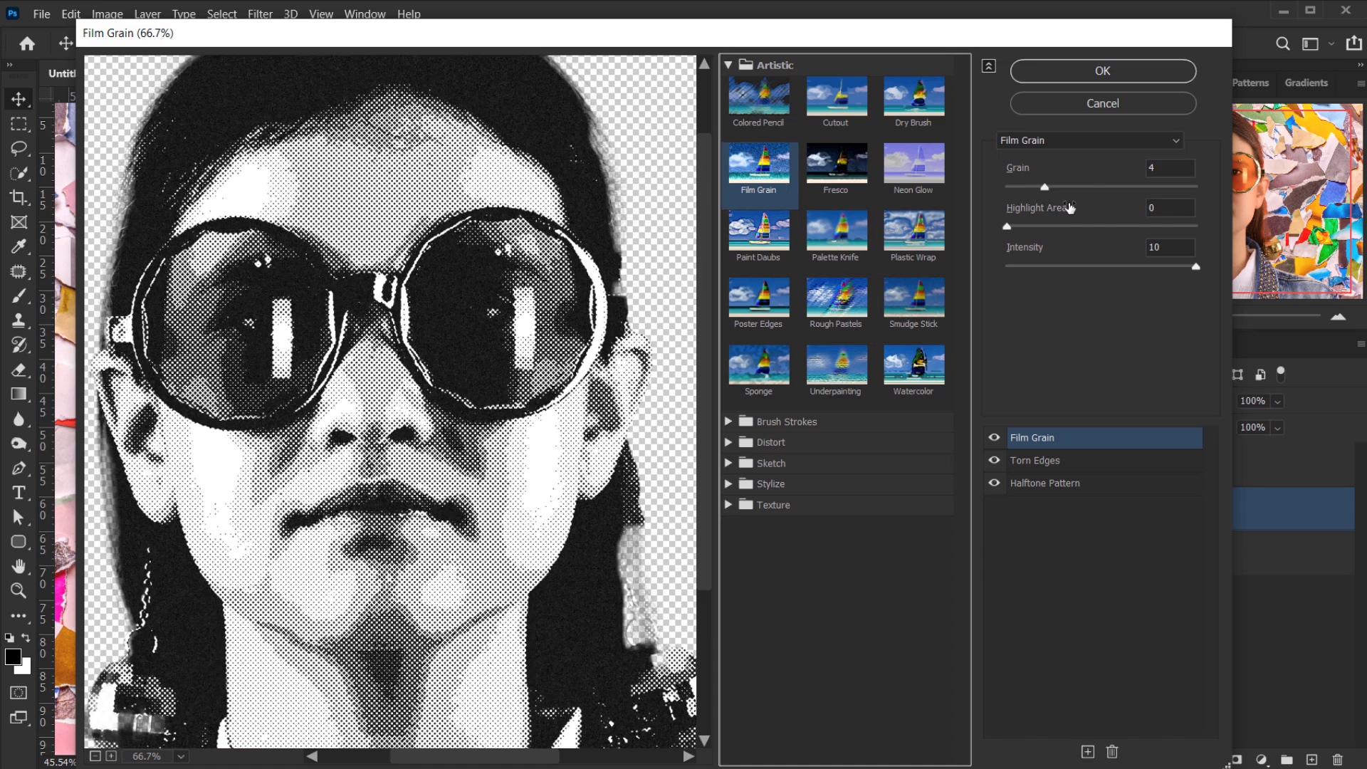
left_click_drag(381, 259, 400, 282)
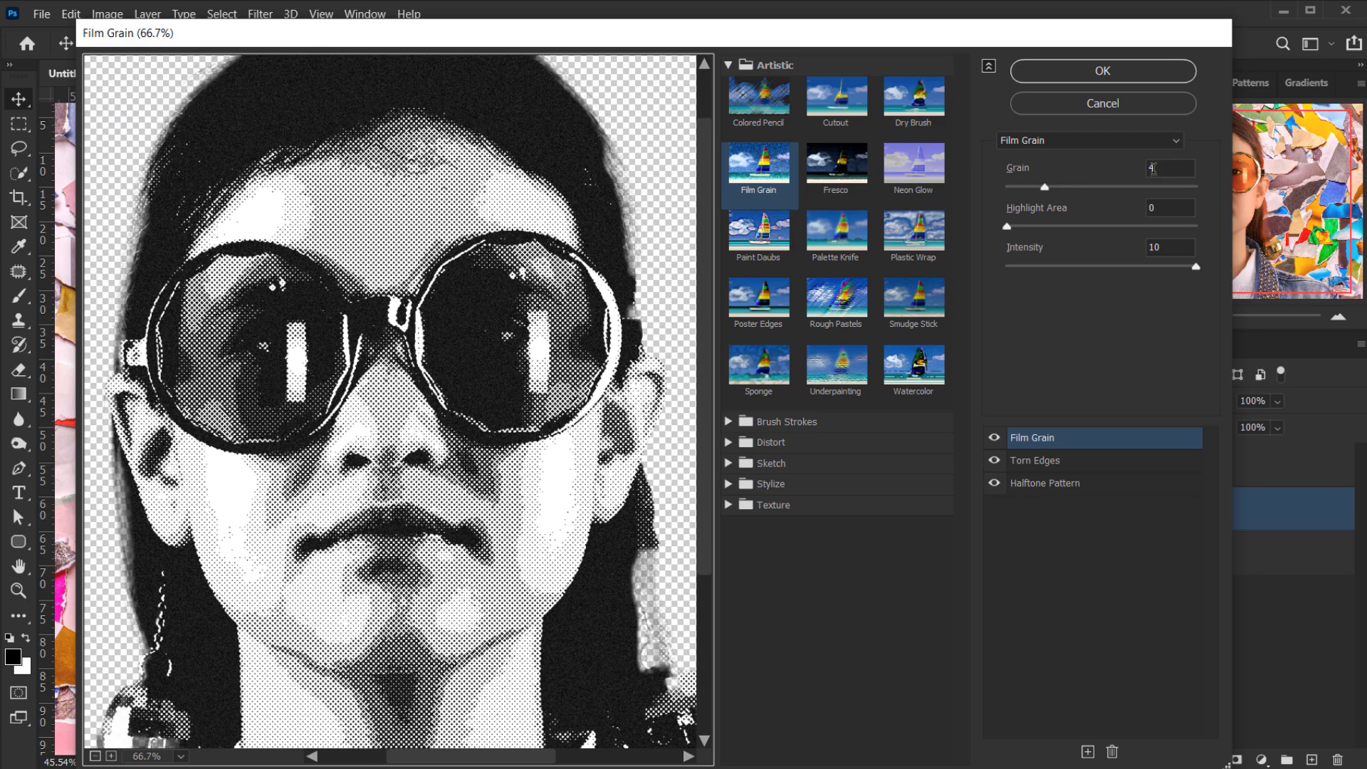
- Set the Film Grain intensity to 8 and apply the stacked Filter Gallery effects to the image layer
left_click_drag(1196, 268, 1152, 268)
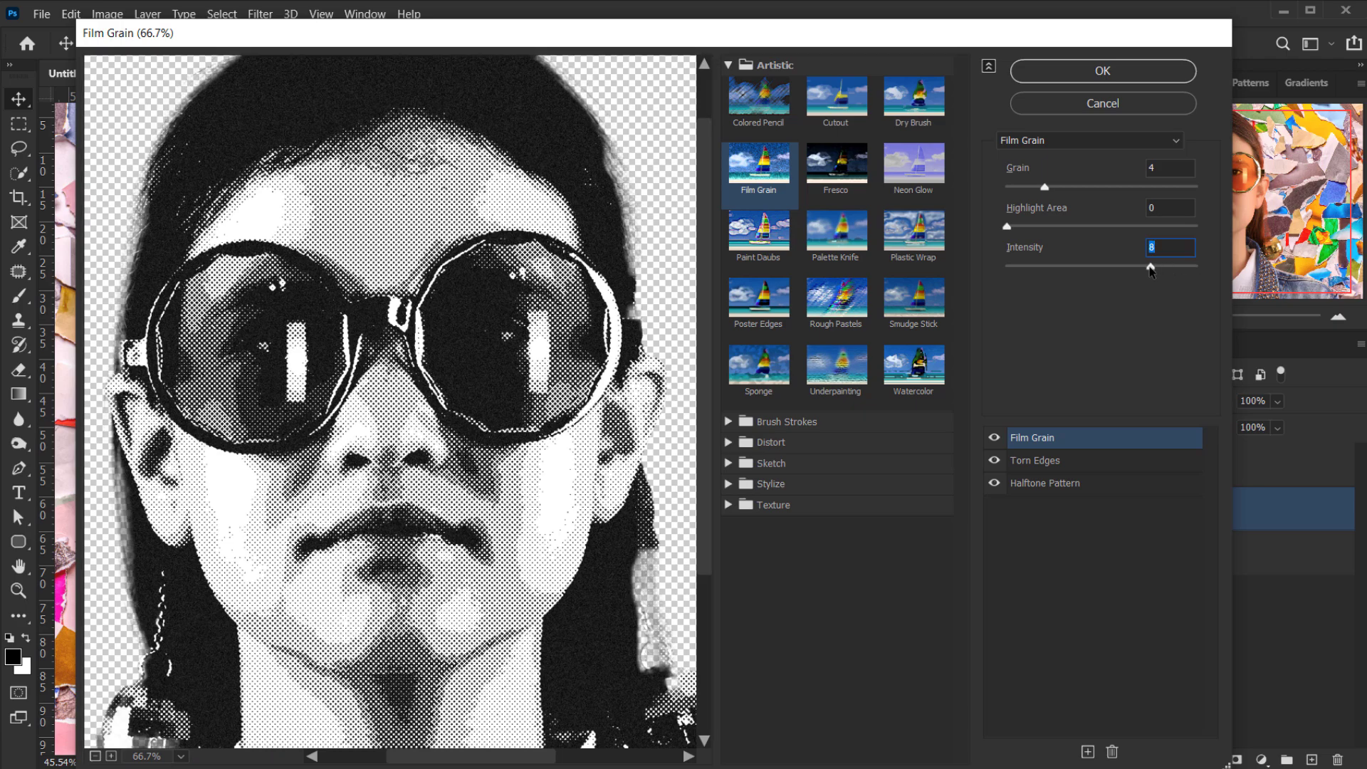
left_click(1128, 74)
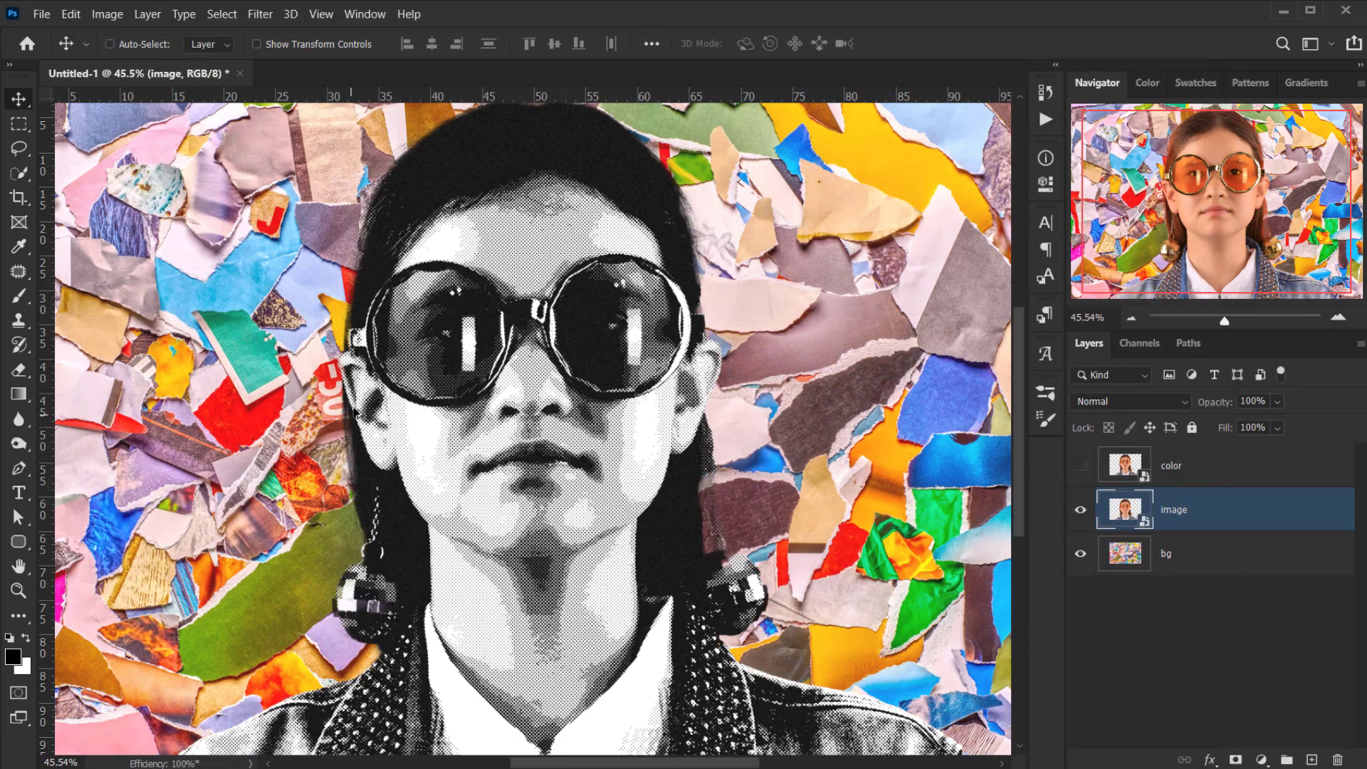
key("ctrl+plus")
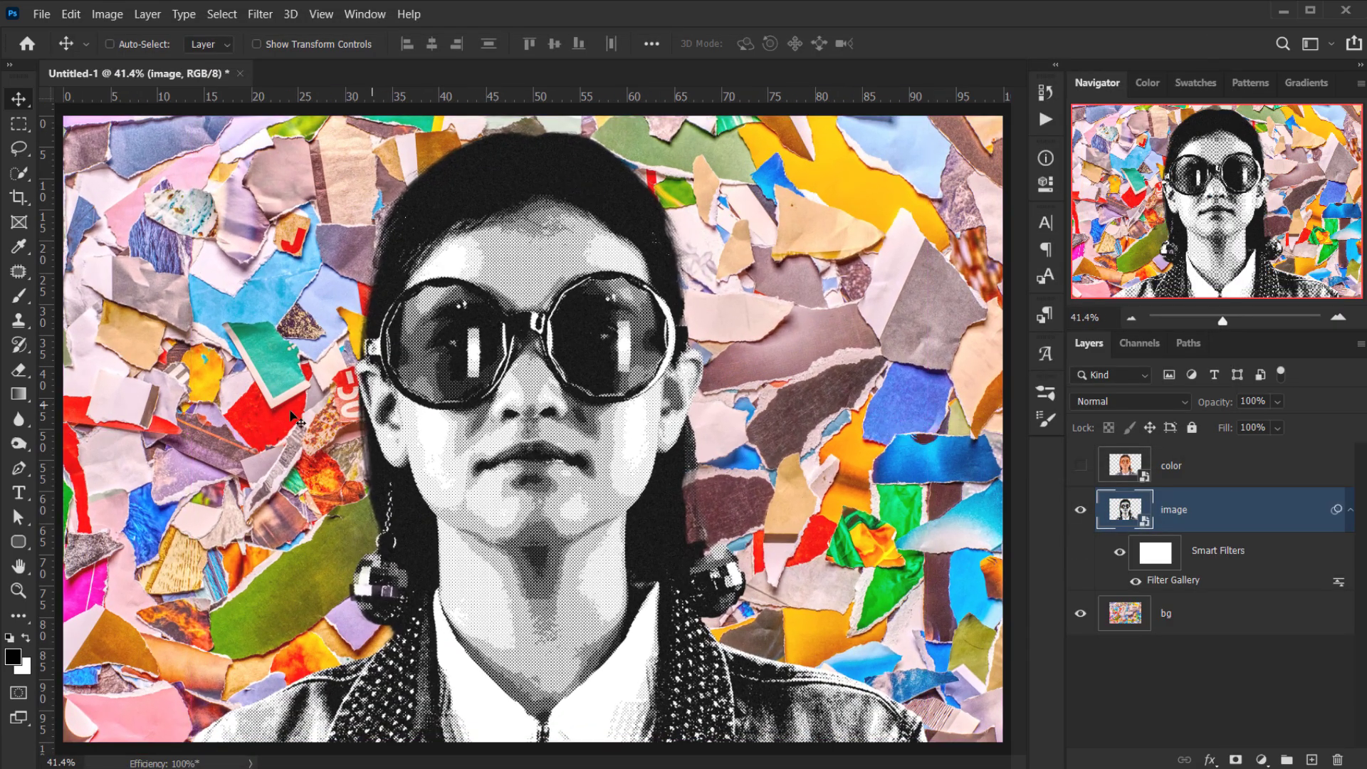
scroll(541, 456, "up", 3)
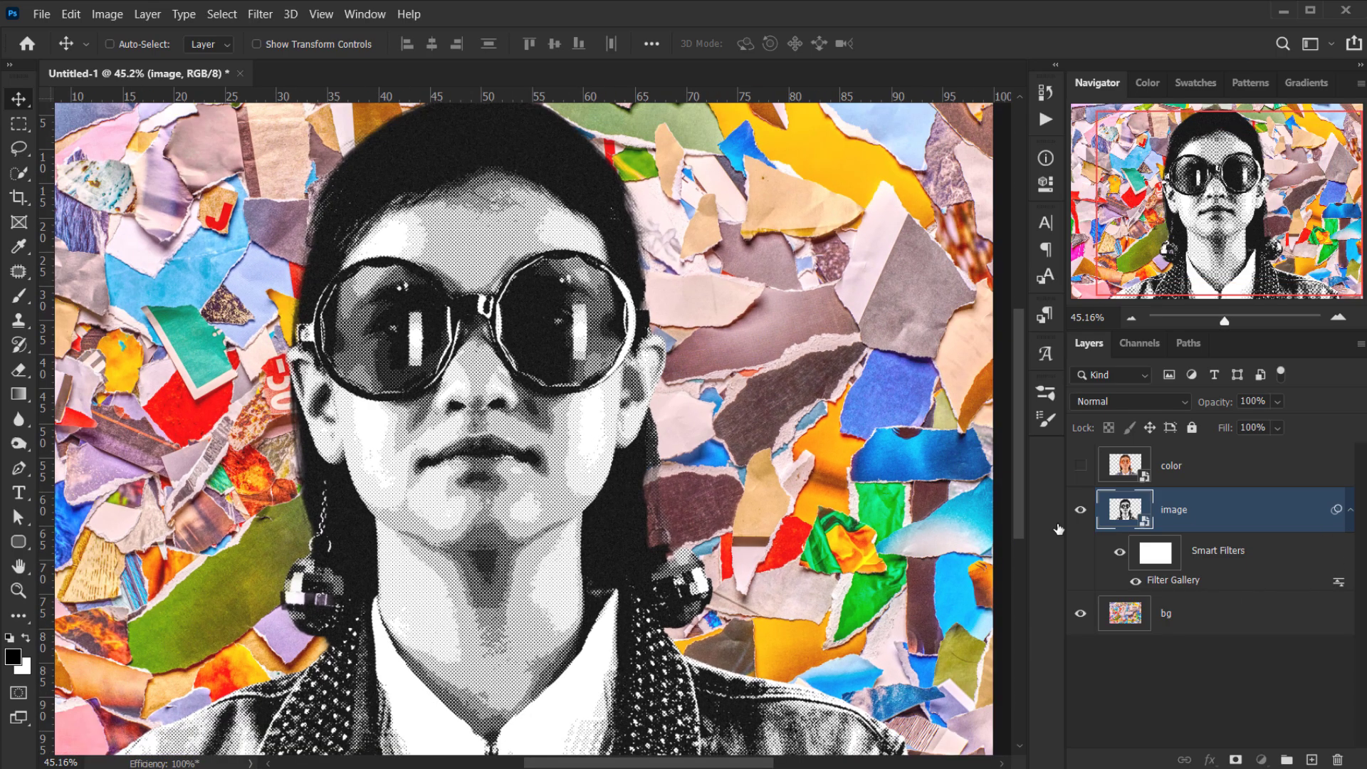
- Collapse the image layer's smart filters, duplicate the bg layer and move the copy directly above the image layer
left_click(1351, 510)
left_click(1210, 557)
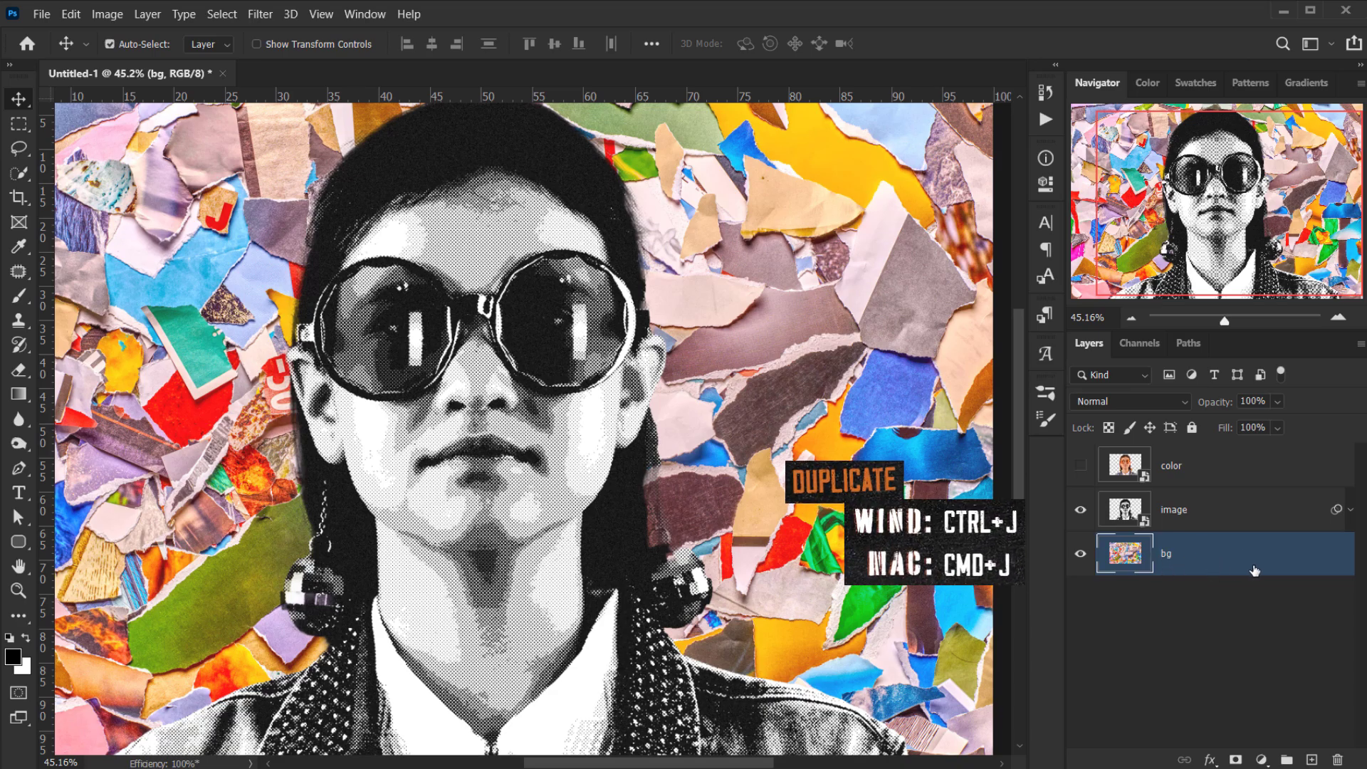
key("ctrl+j")
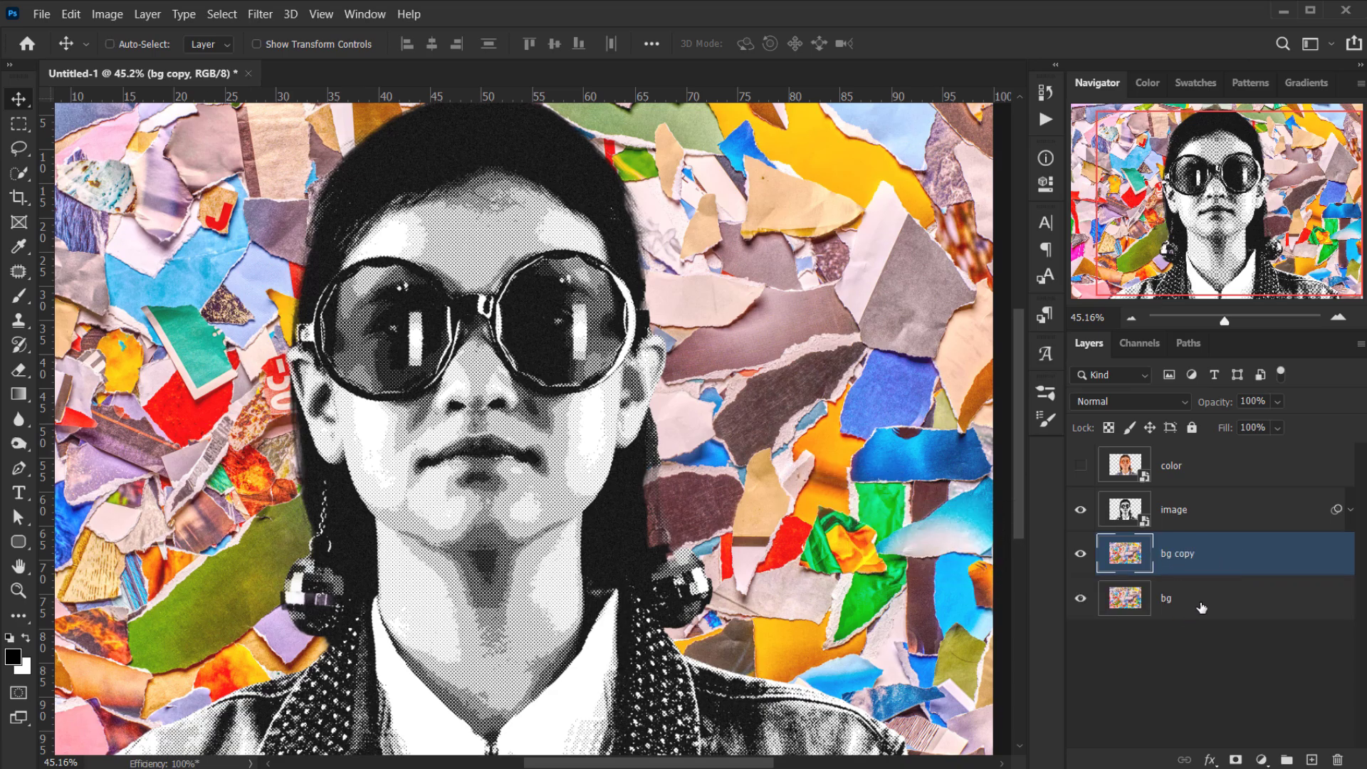
left_click_drag(1191, 561, 1161, 504)
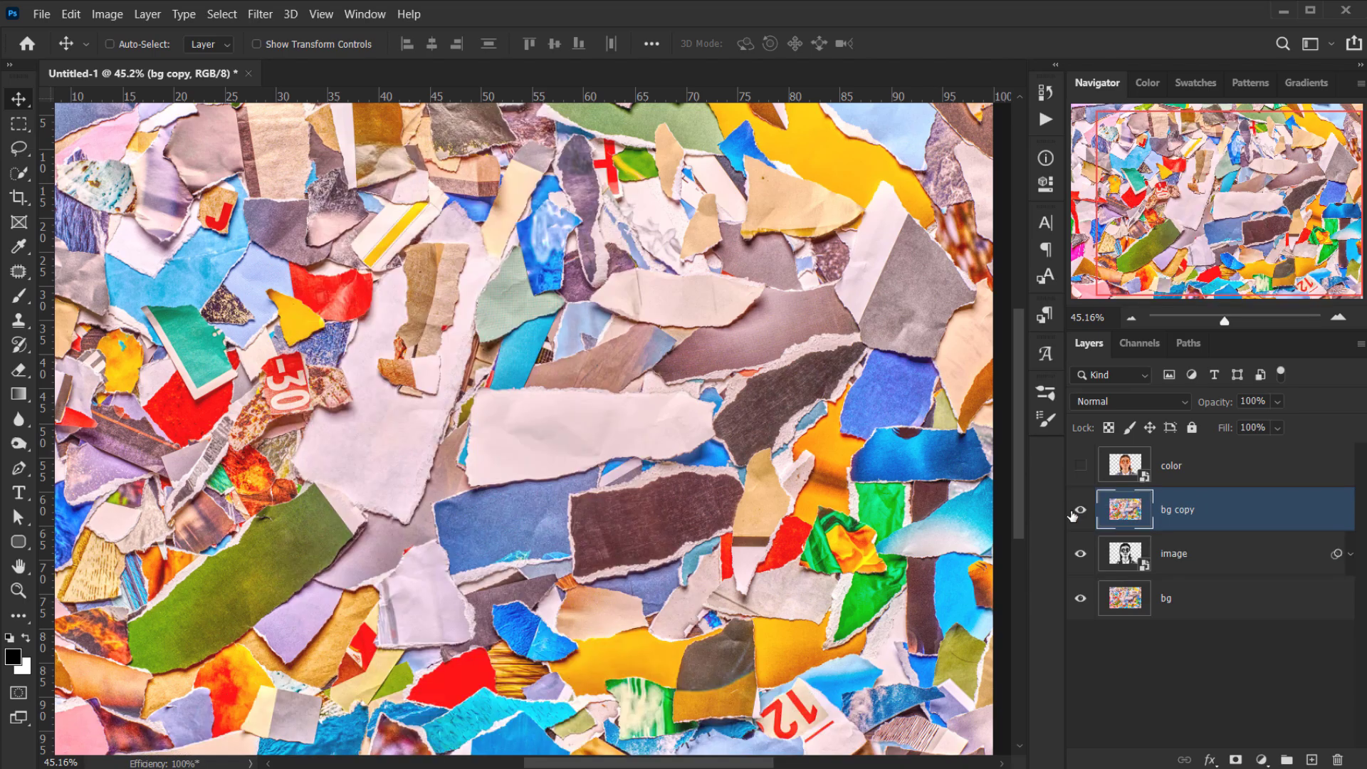
- Toggle the bg copy's visibility to check the portrait beneath, and rename that layer Papers
left_click(1080, 513)
left_click(1081, 513)
double_click(1185, 508)
type("Papers")
key("Return")
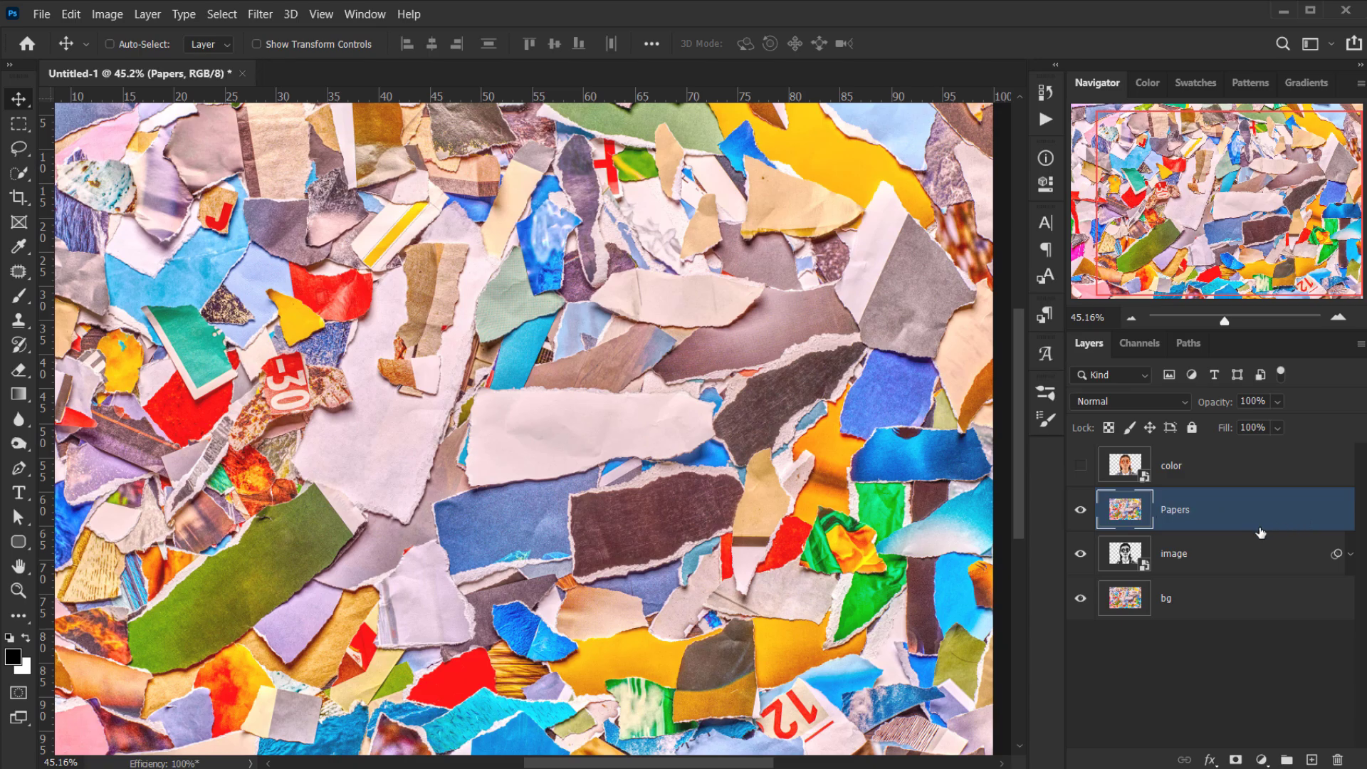
- Open the Blending Options of the Papers layer and choose Gray as the Blend If channel
left_click(1081, 518)
left_click(1079, 516)
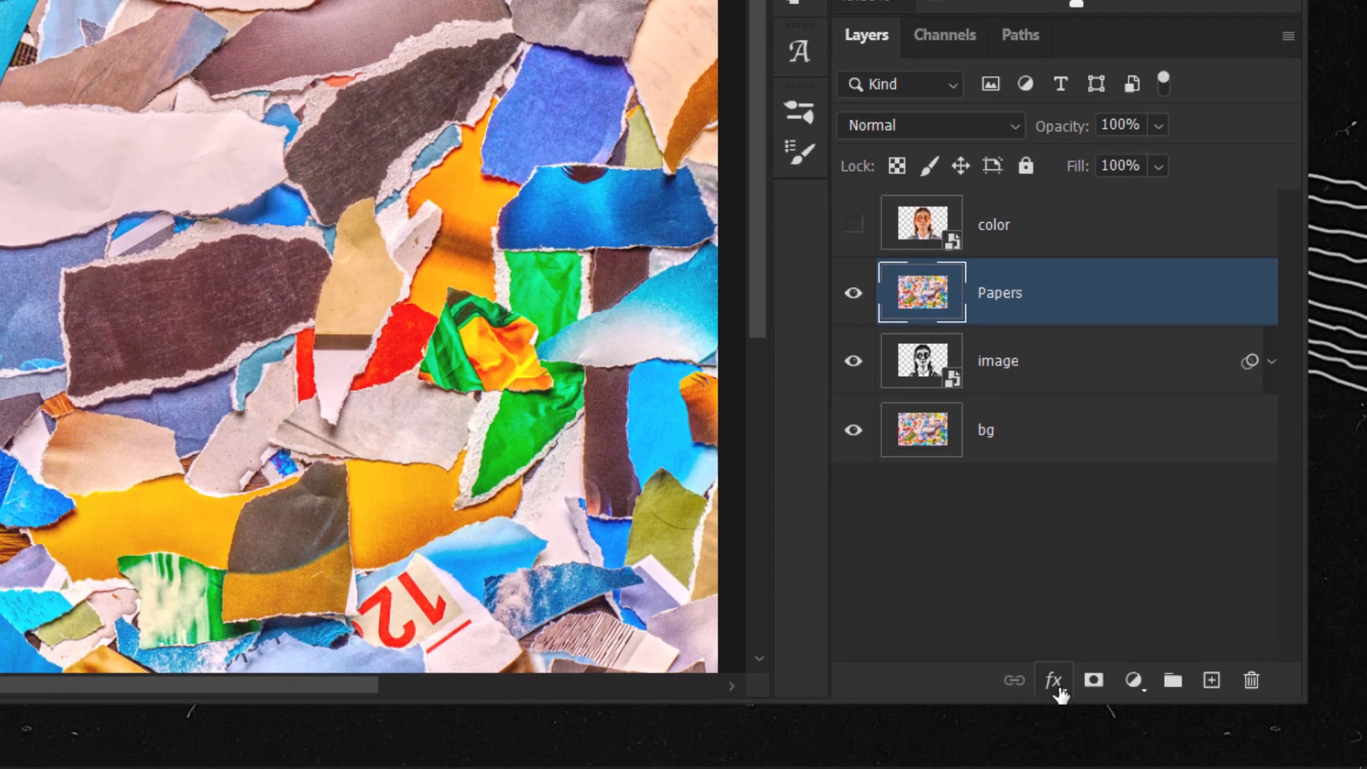
left_click(1059, 686)
left_click(1118, 397)
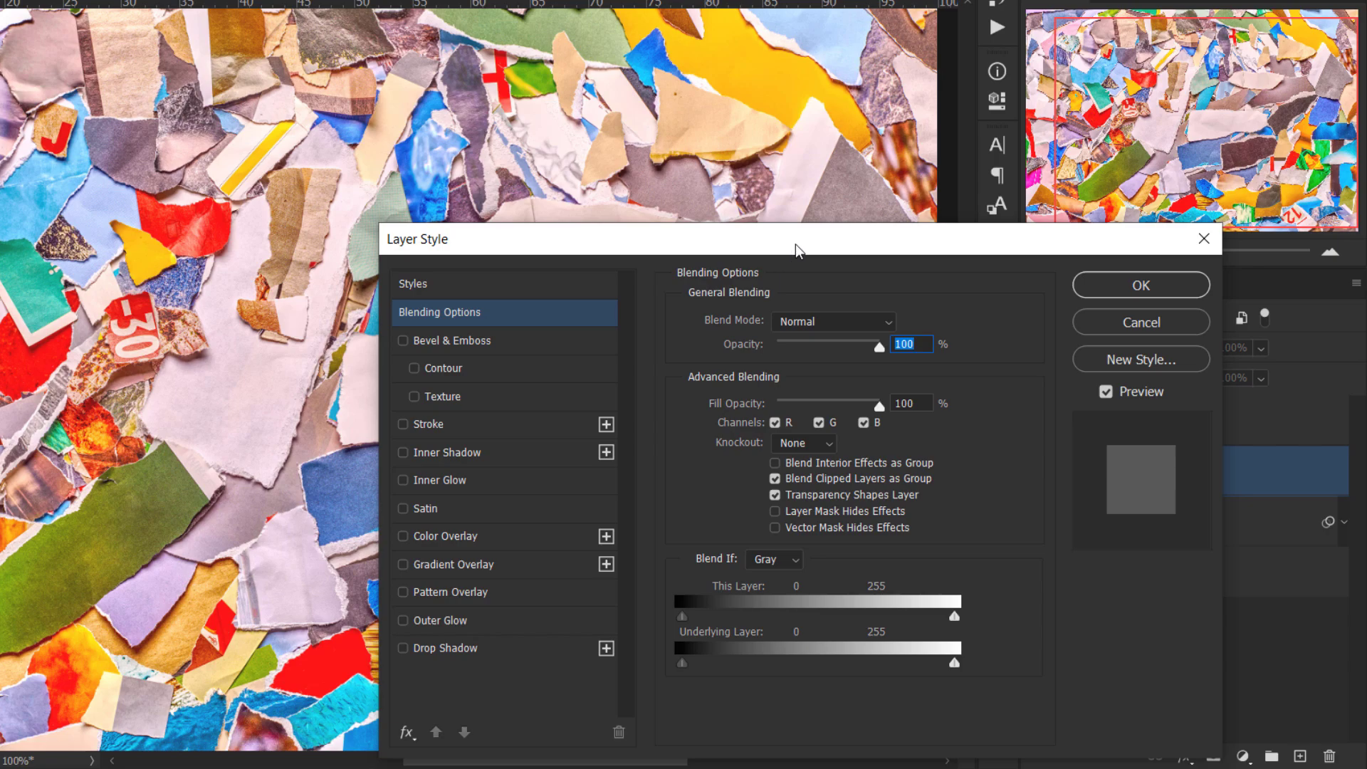
left_click_drag(796, 245, 902, 151)
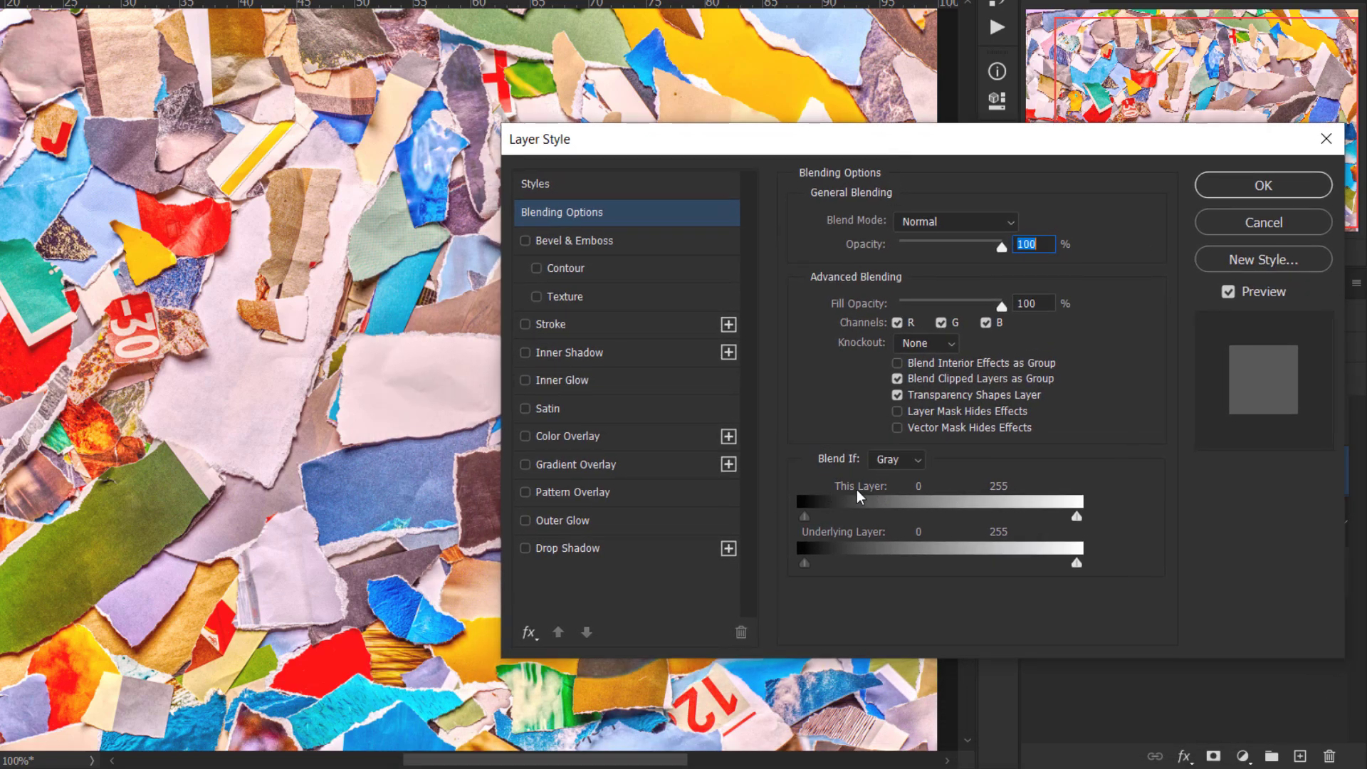
left_click(907, 460)
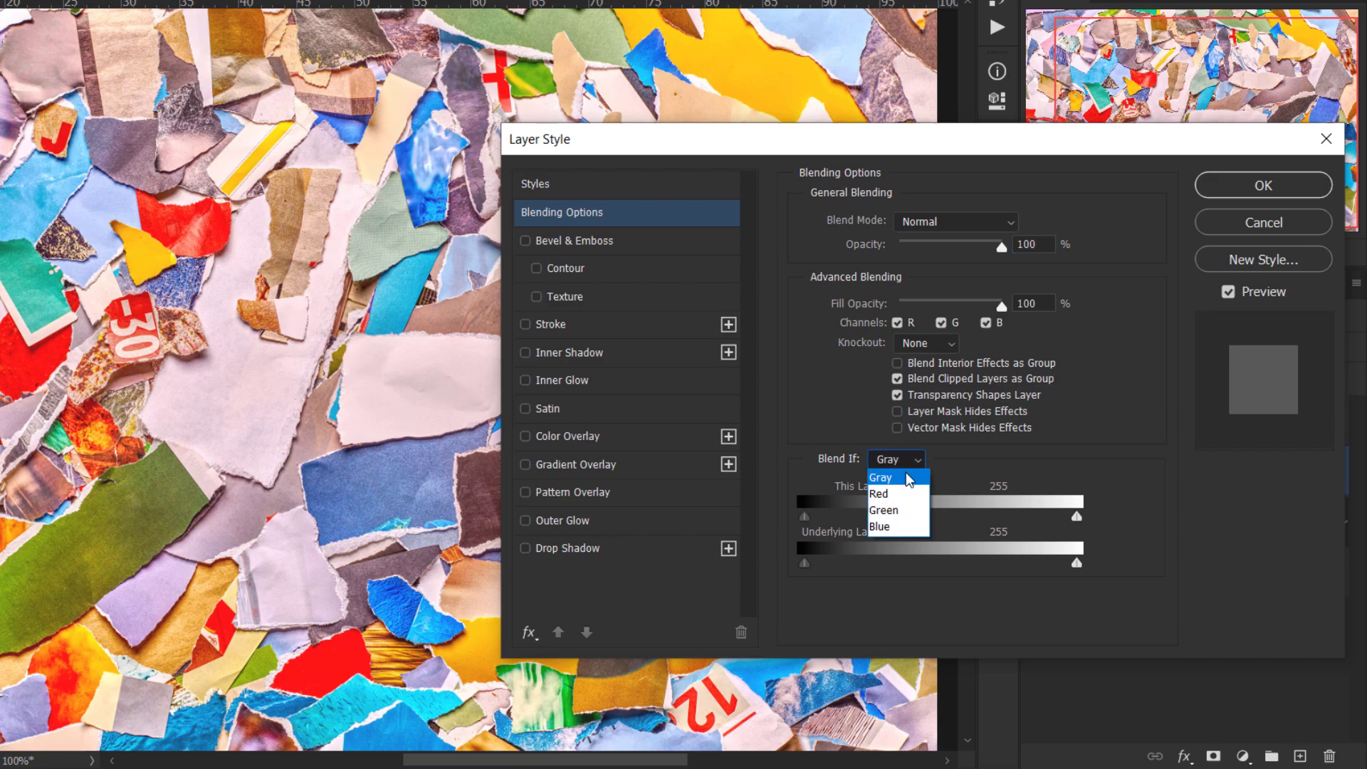
left_click(887, 477)
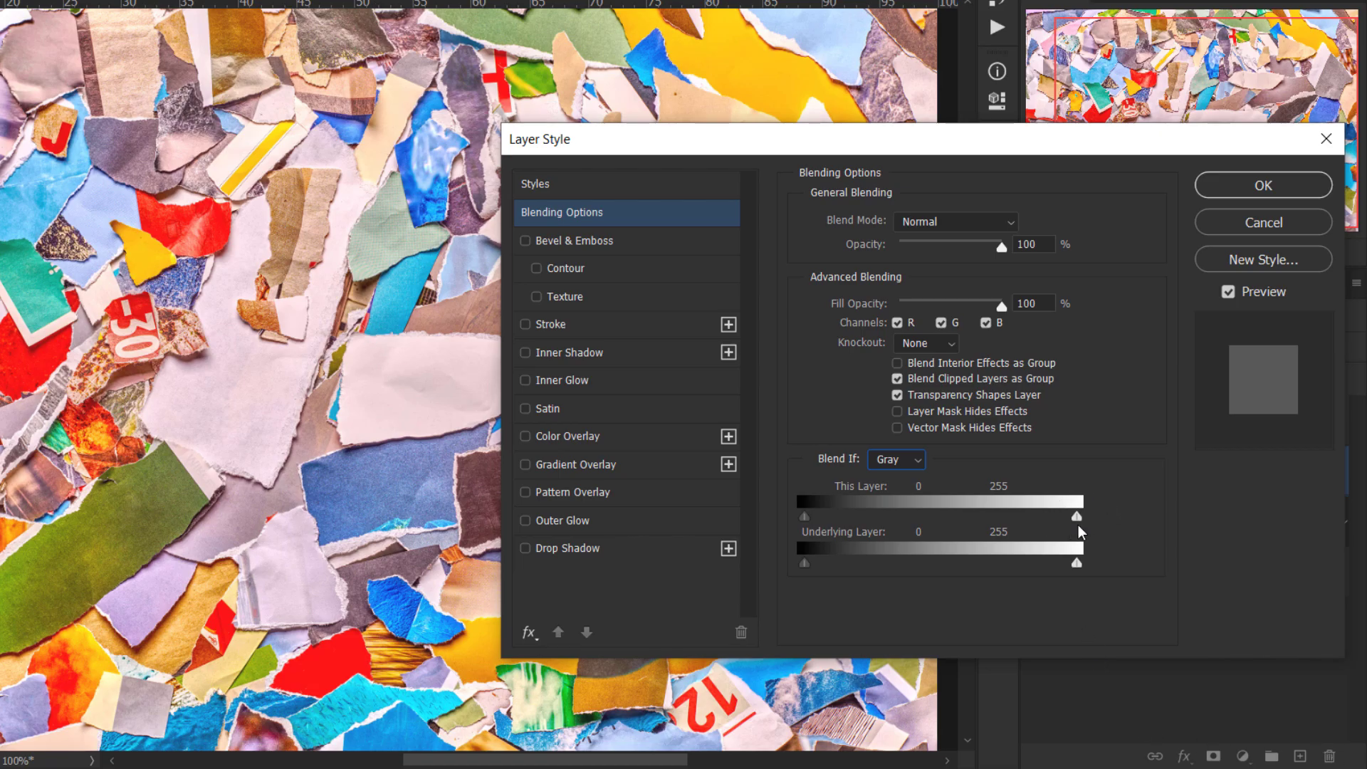
- Split the white slider for This Layer in Blend If to 0 / 255 and apply the blending to the Papers layer
left_click_drag(1067, 515, 980, 510)
left_click_drag(661, 148, 731, 128)
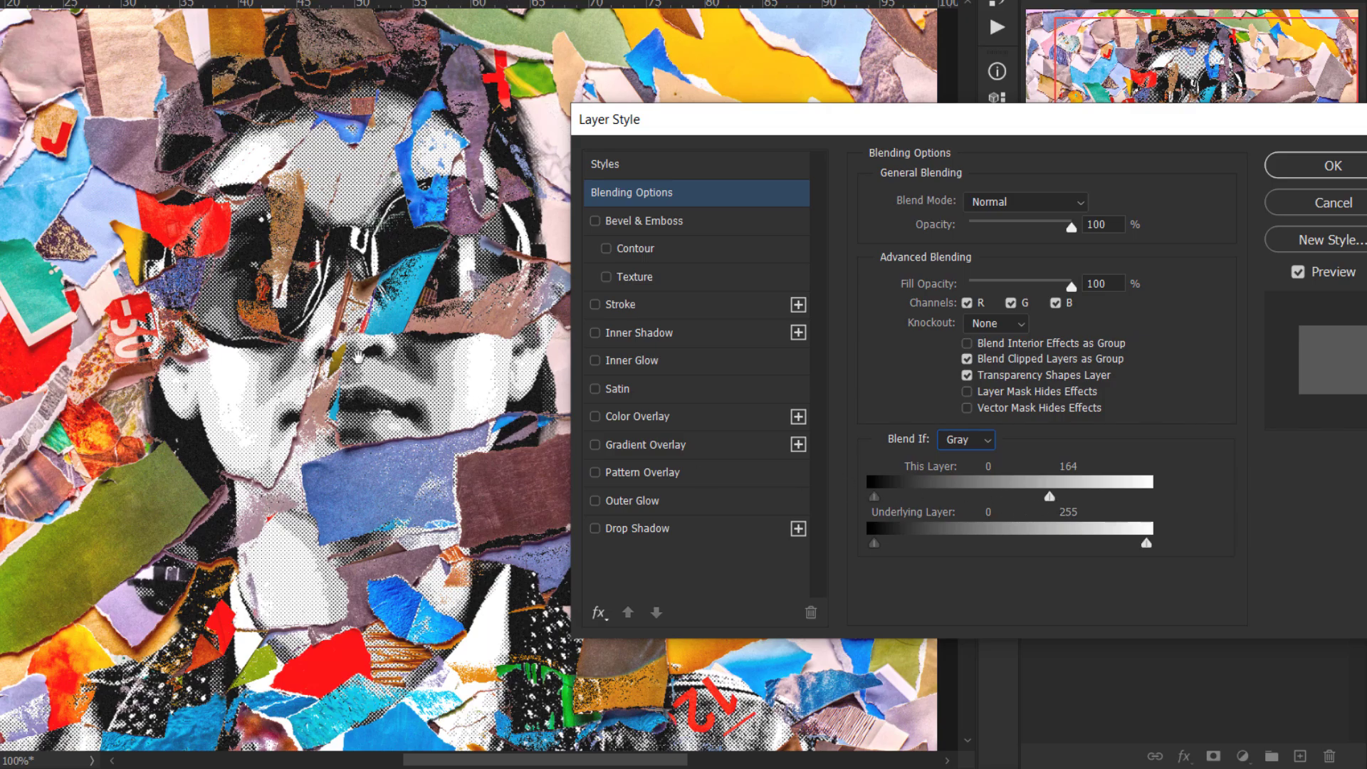
left_click_drag(358, 356, 394, 374)
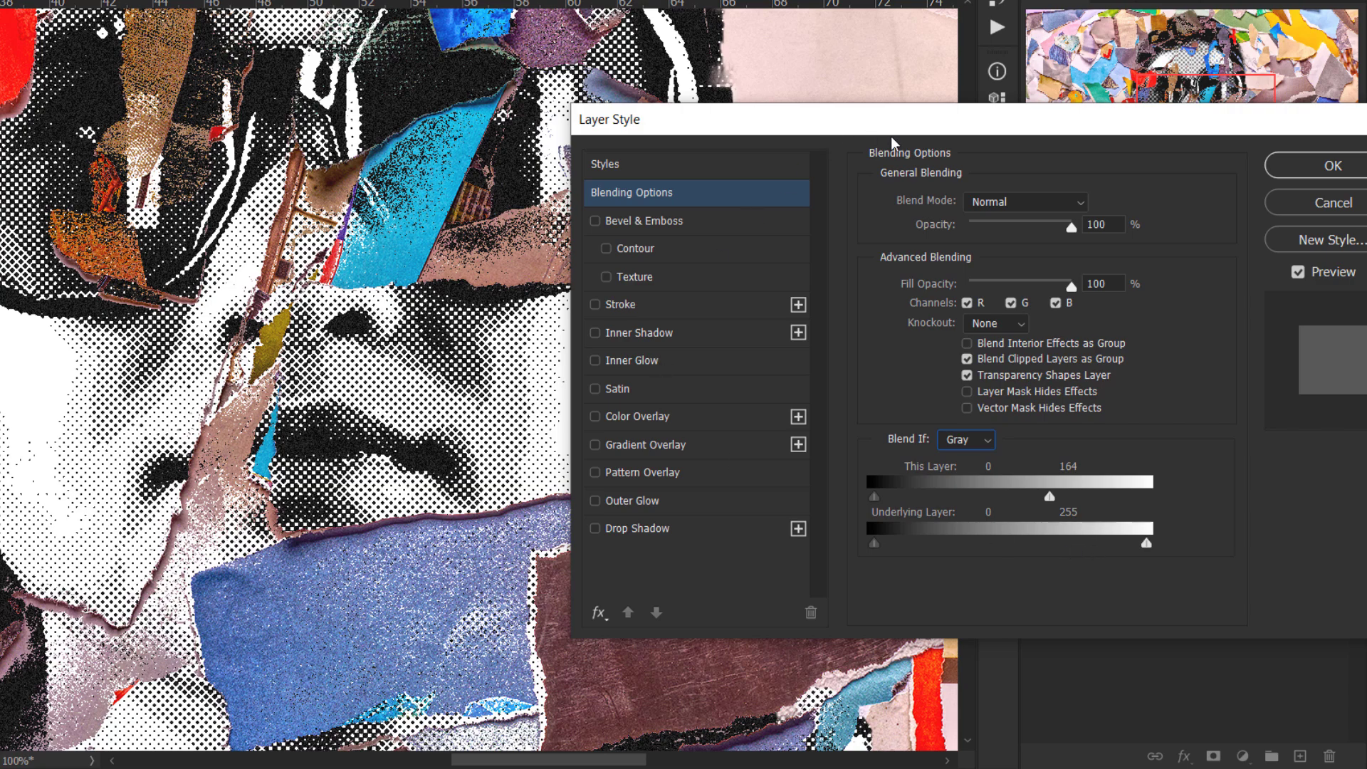
key("alt")
left_click_drag(1054, 495, 845, 494)
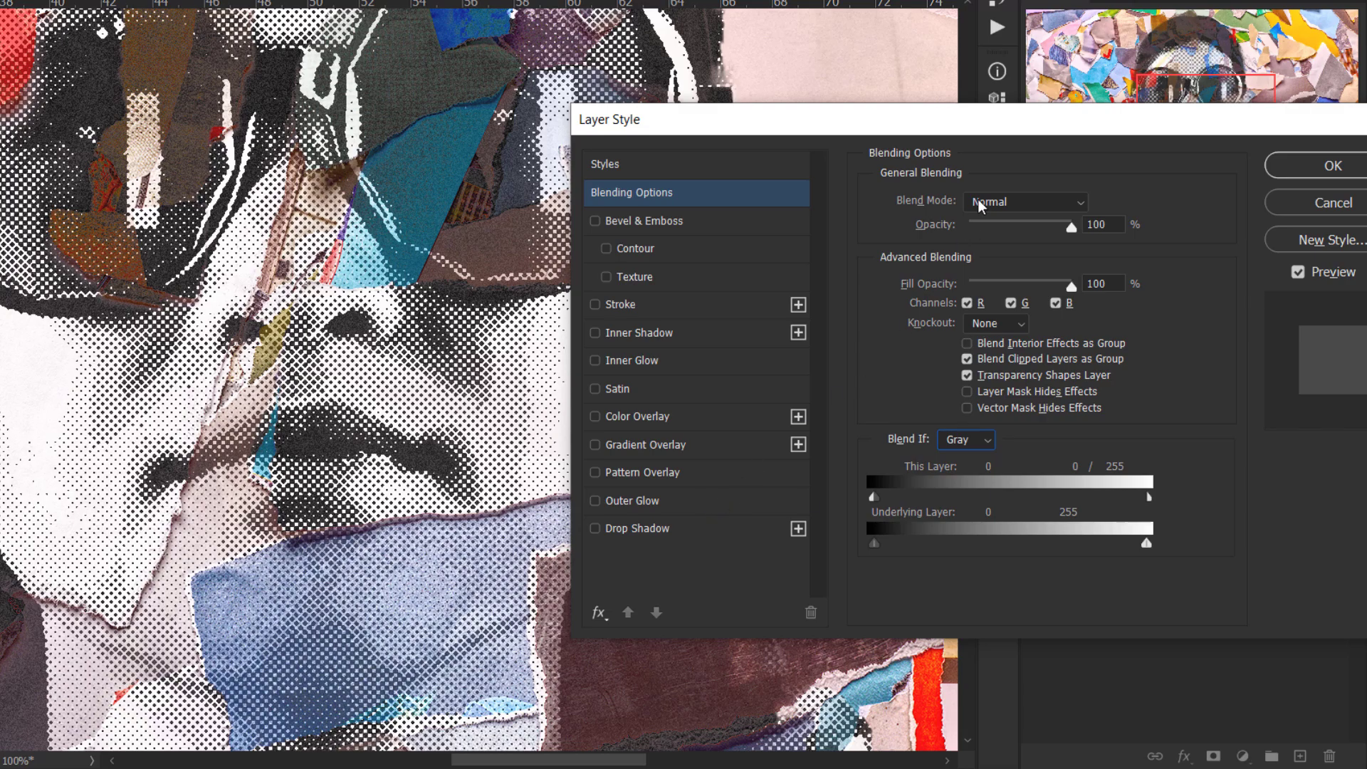
left_click_drag(1024, 119, 911, 311)
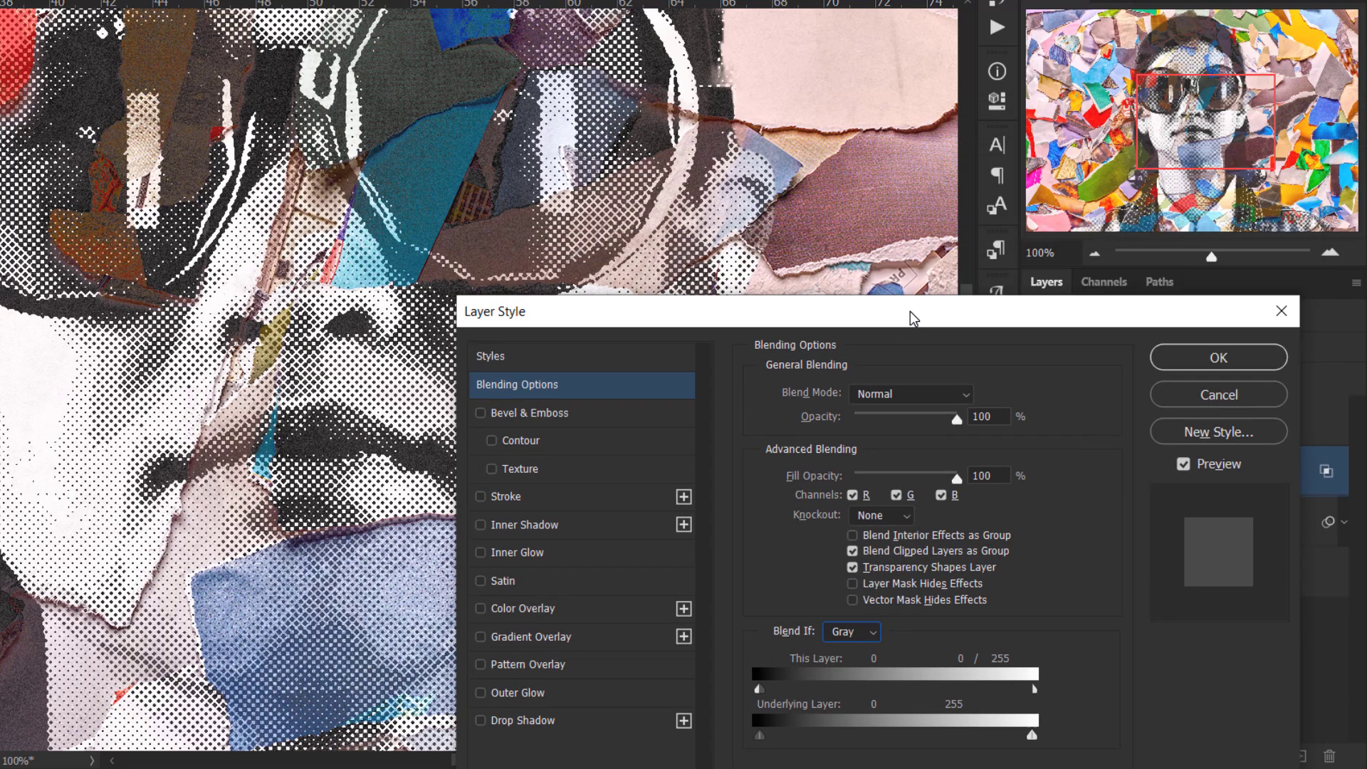
left_click(1217, 361)
- Examine up close and in full view how the torn papers blend over the halftone portrait
scroll(636, 475, "down", 1)
scroll(552, 436, "up", 5)
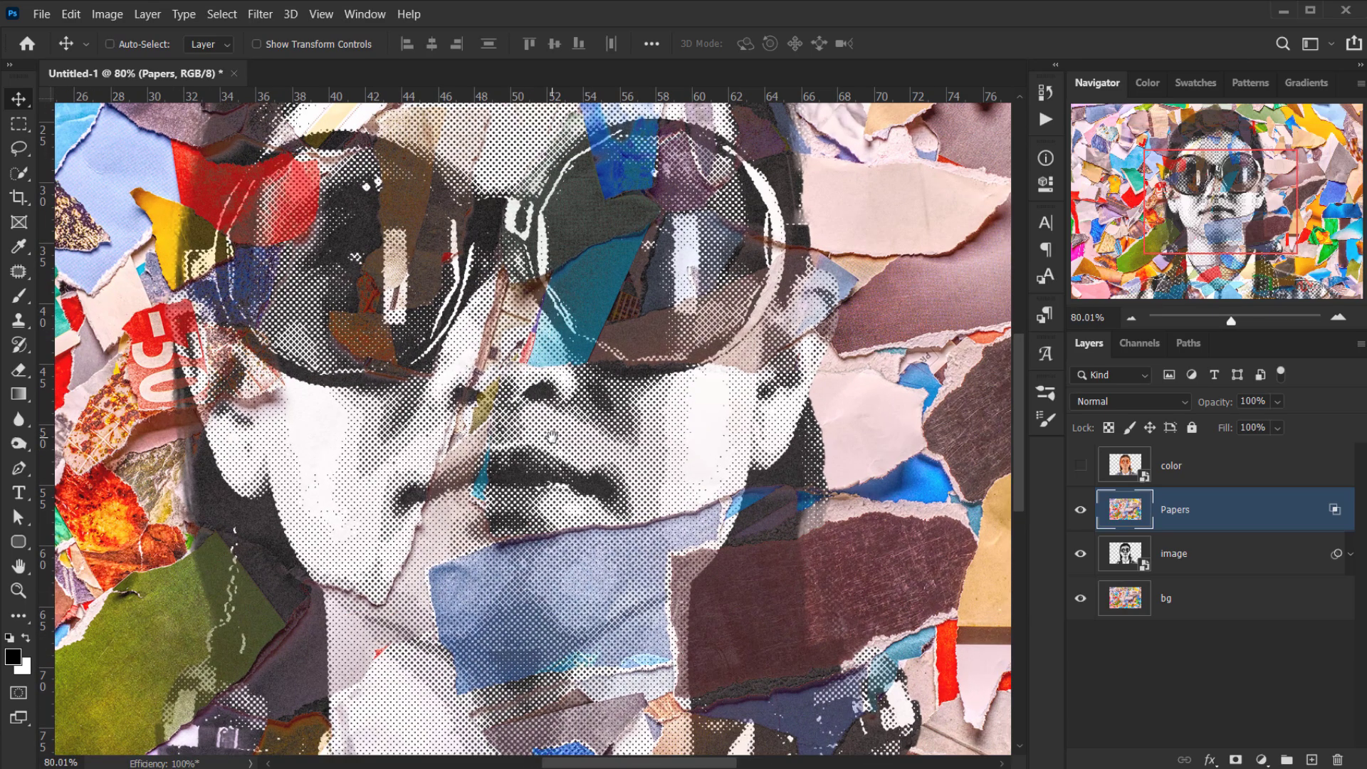
left_click_drag(552, 436, 511, 357)
scroll(641, 427, "down", 1)
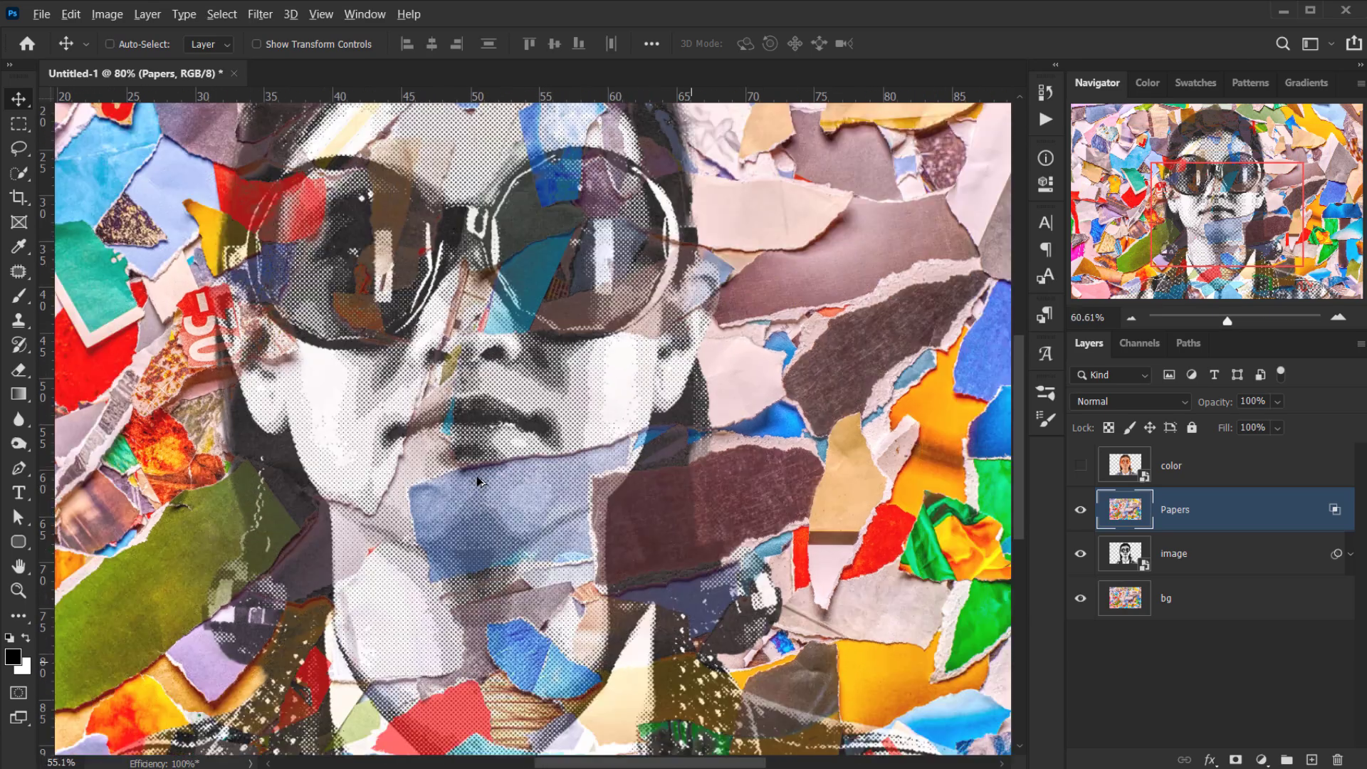
scroll(713, 427, "up", 2)
scroll(723, 427, "down", 1)
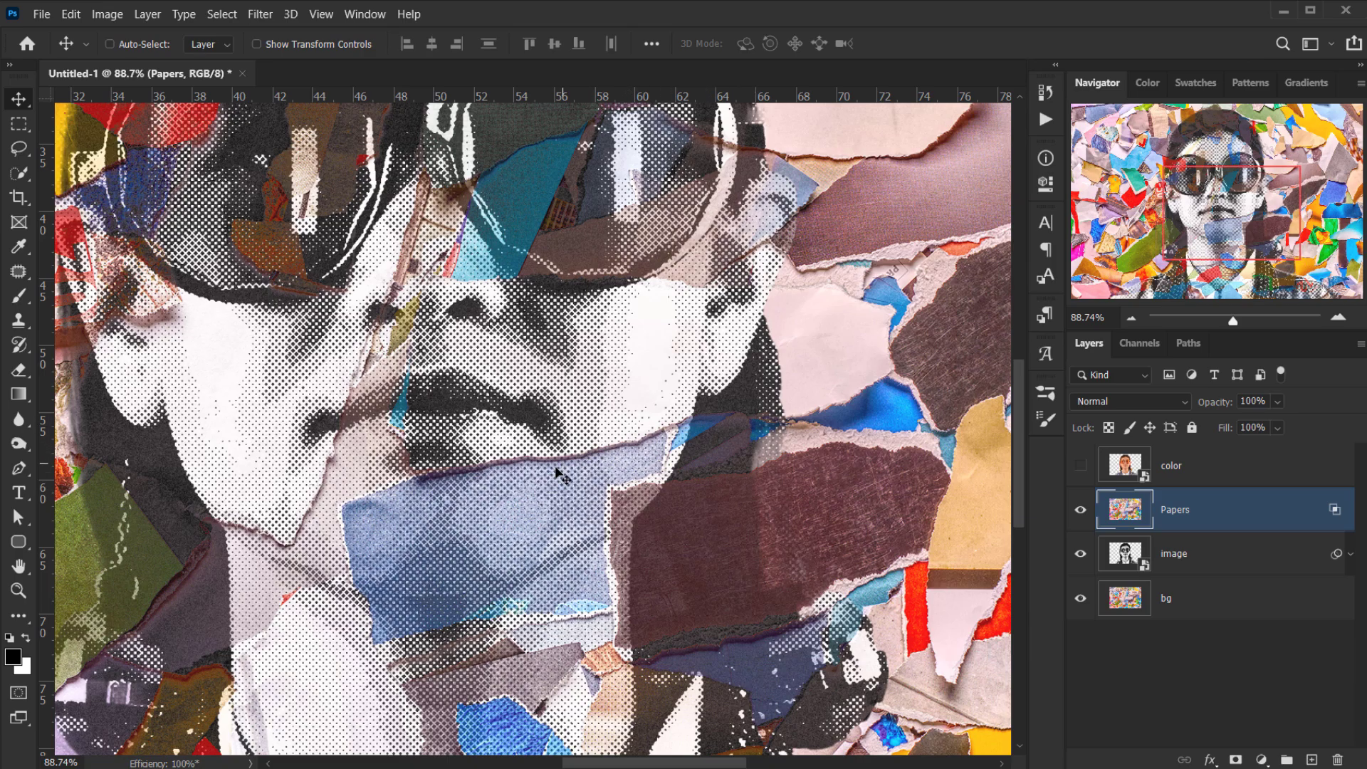
scroll(420, 498, "down", 1)
scroll(421, 492, "down", 1)
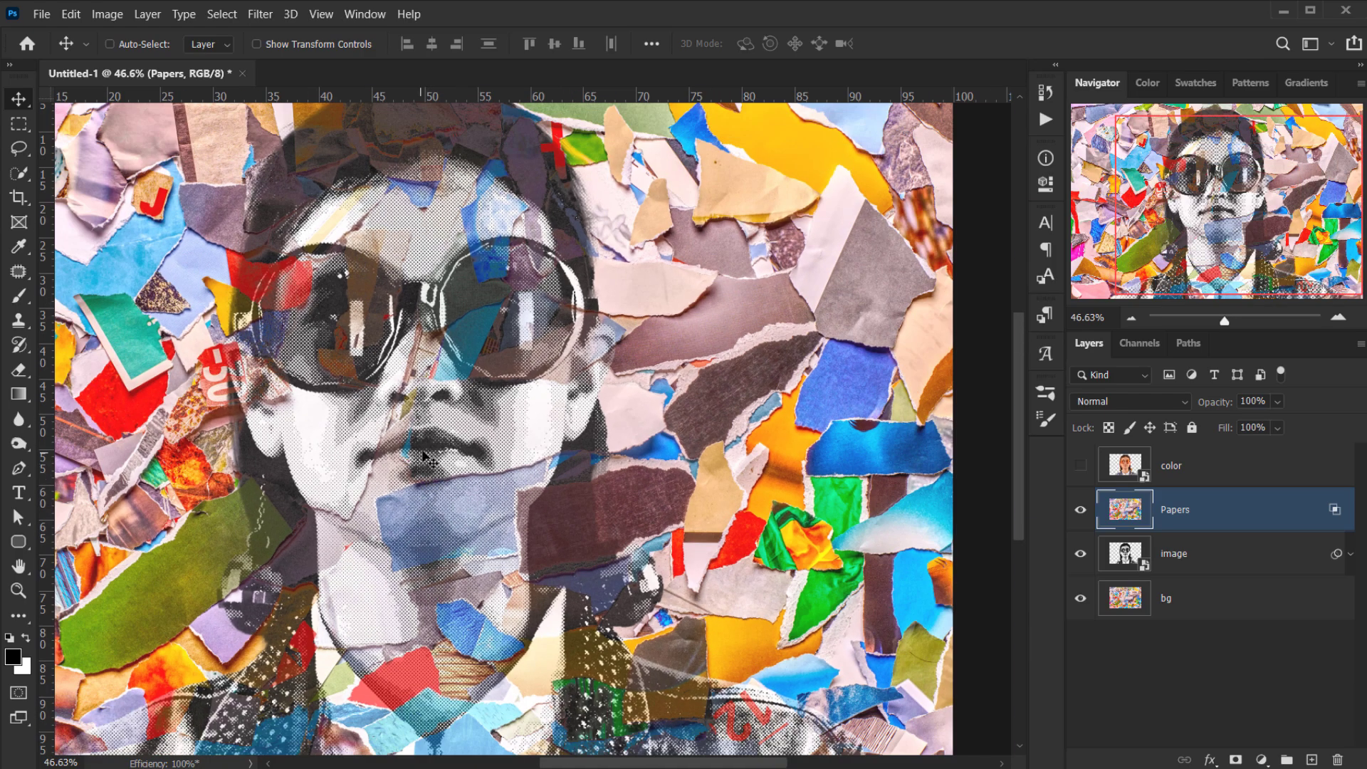
scroll(424, 459, "down", 2)
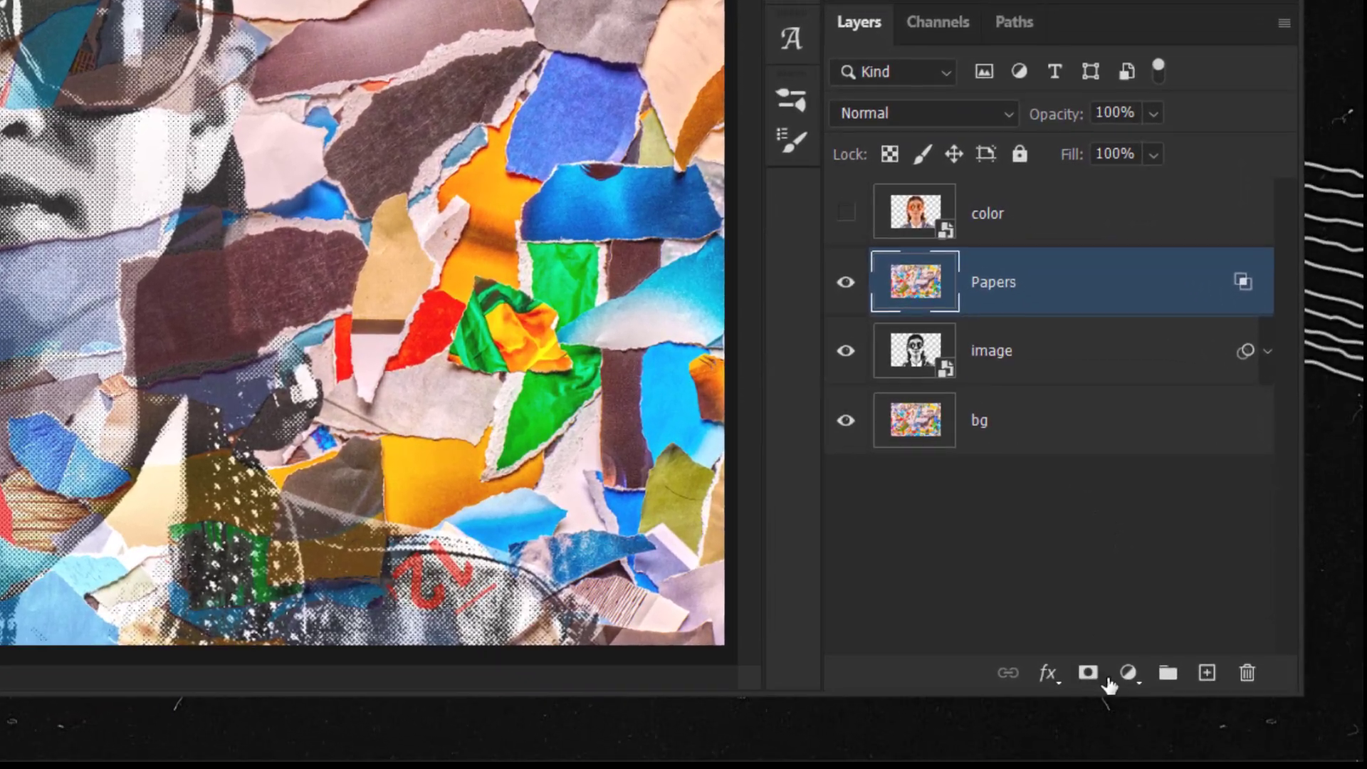
- Add a Levels adjustment above the Papers layer and clip it to that layer
left_click(1129, 673)
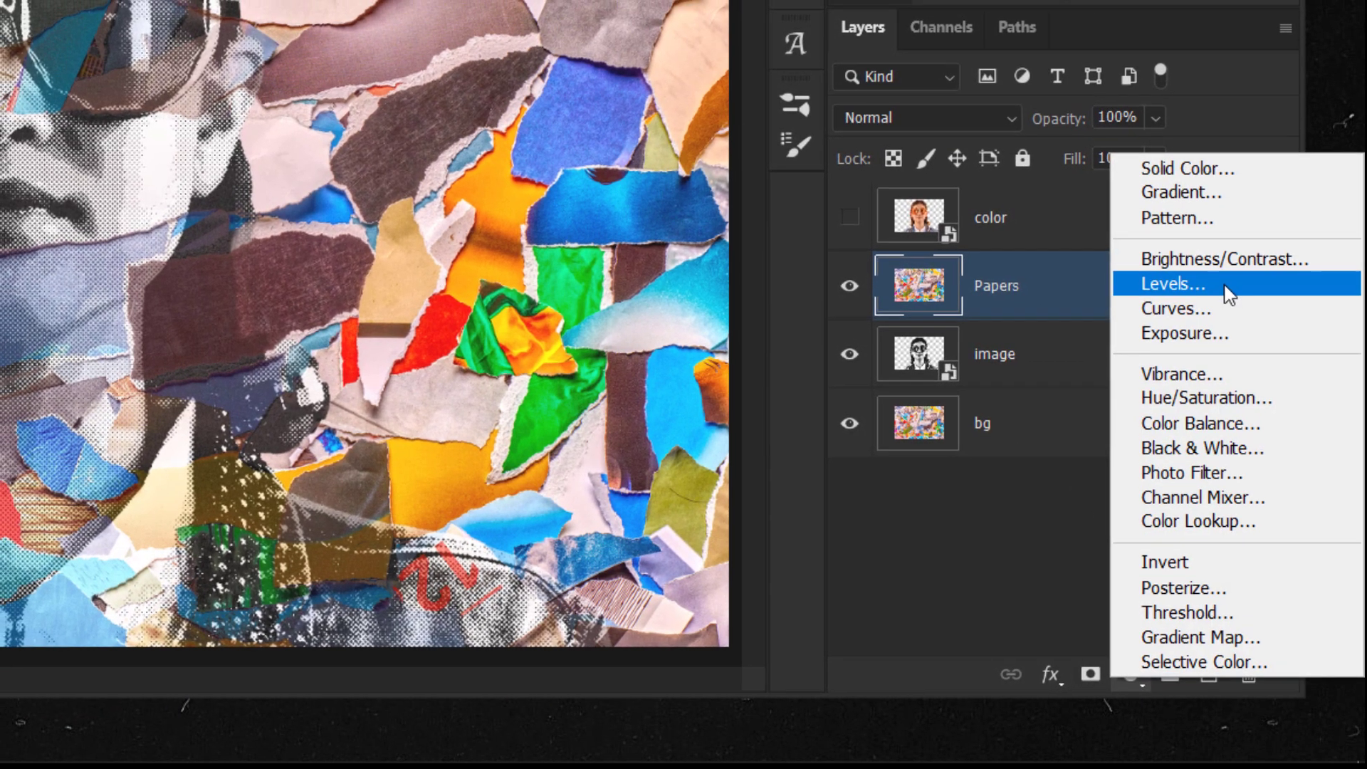
left_click(1224, 293)
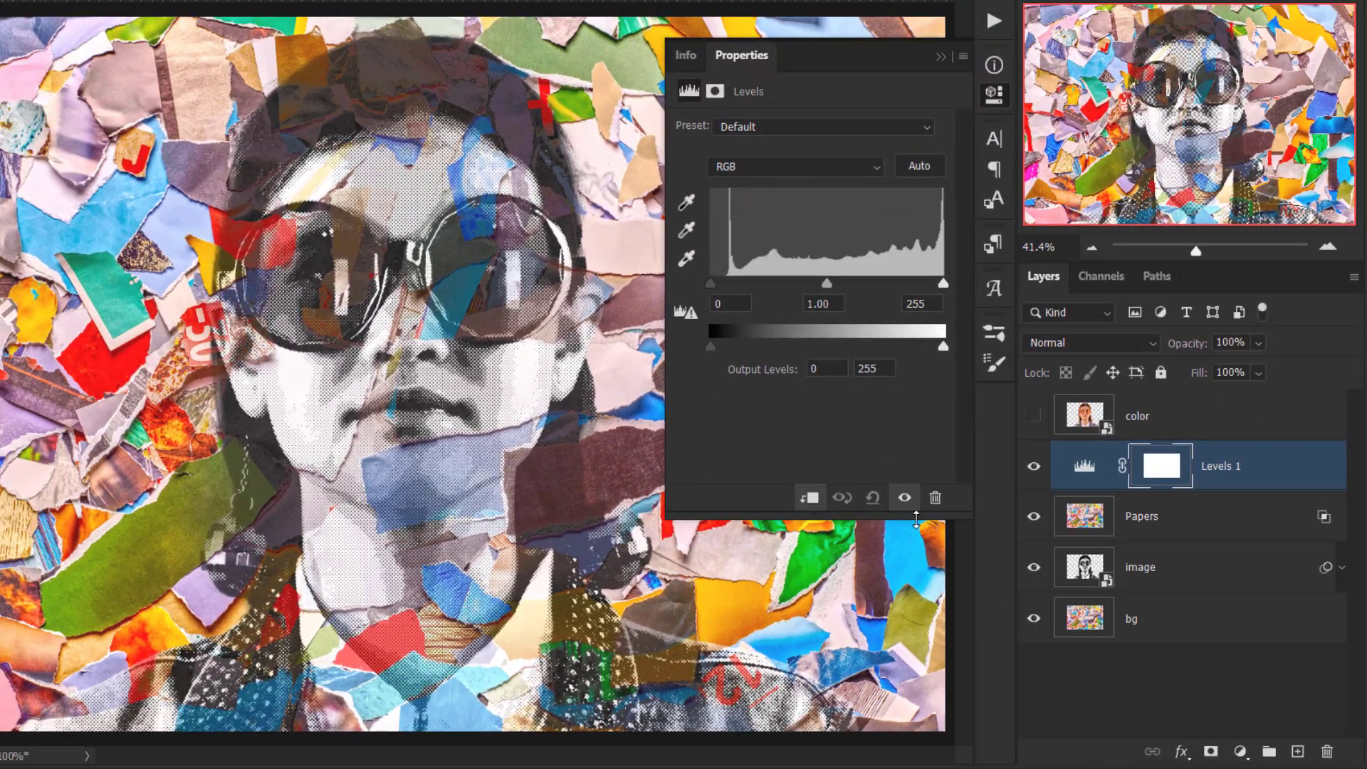
left_click(716, 434)
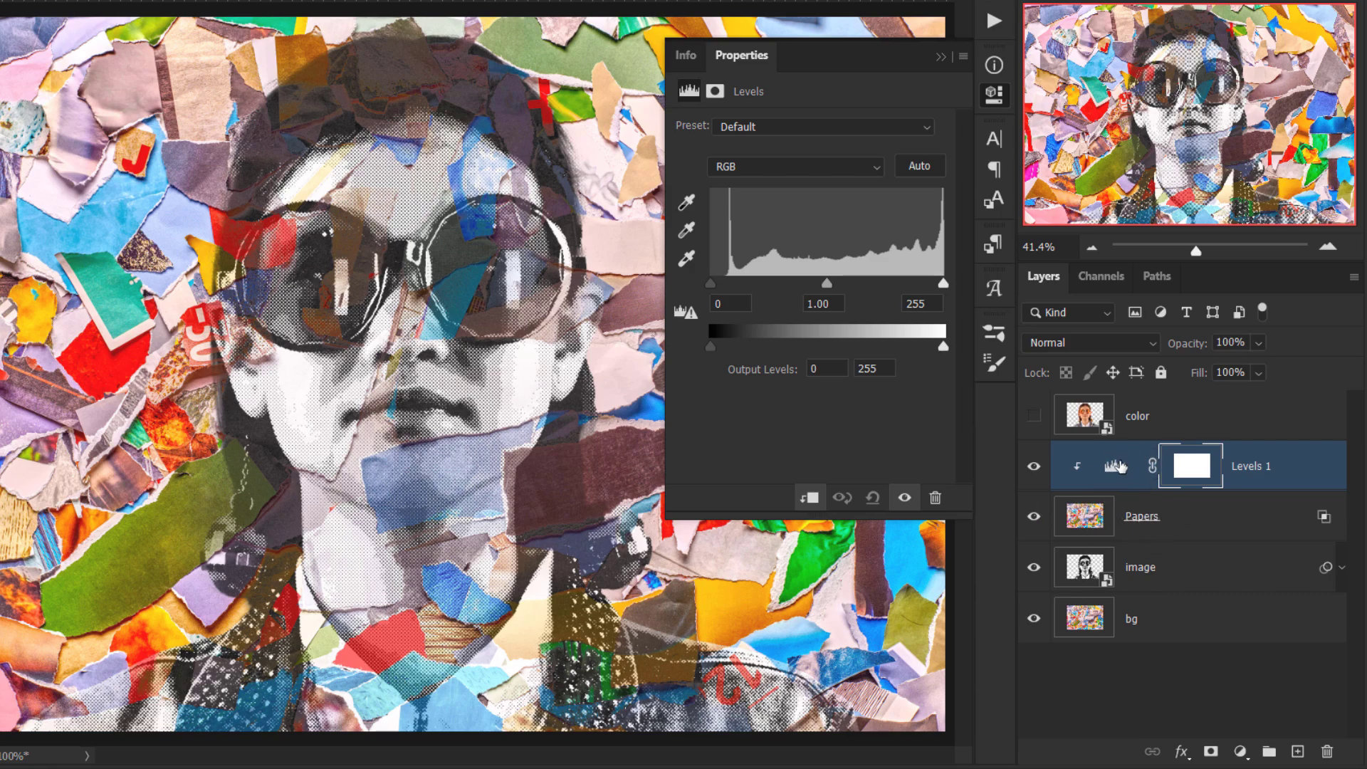
left_click(1034, 467)
left_click(1034, 466)
- Set the clipped Levels input values to 18, 0.52 and 240 to darken the papers
left_click_drag(714, 280, 727, 279)
left_click_drag(833, 282, 870, 265)
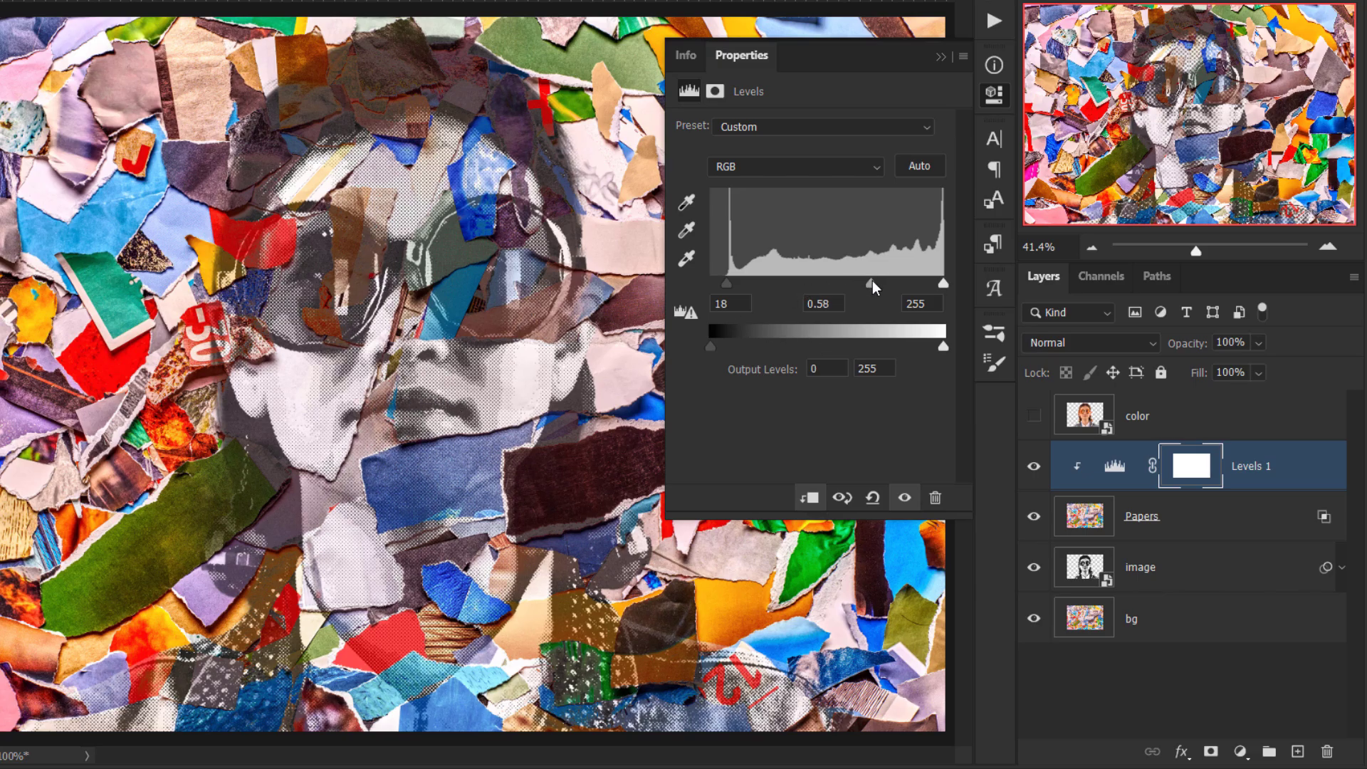
left_click_drag(947, 284, 930, 279)
left_click_drag(718, 346, 713, 344)
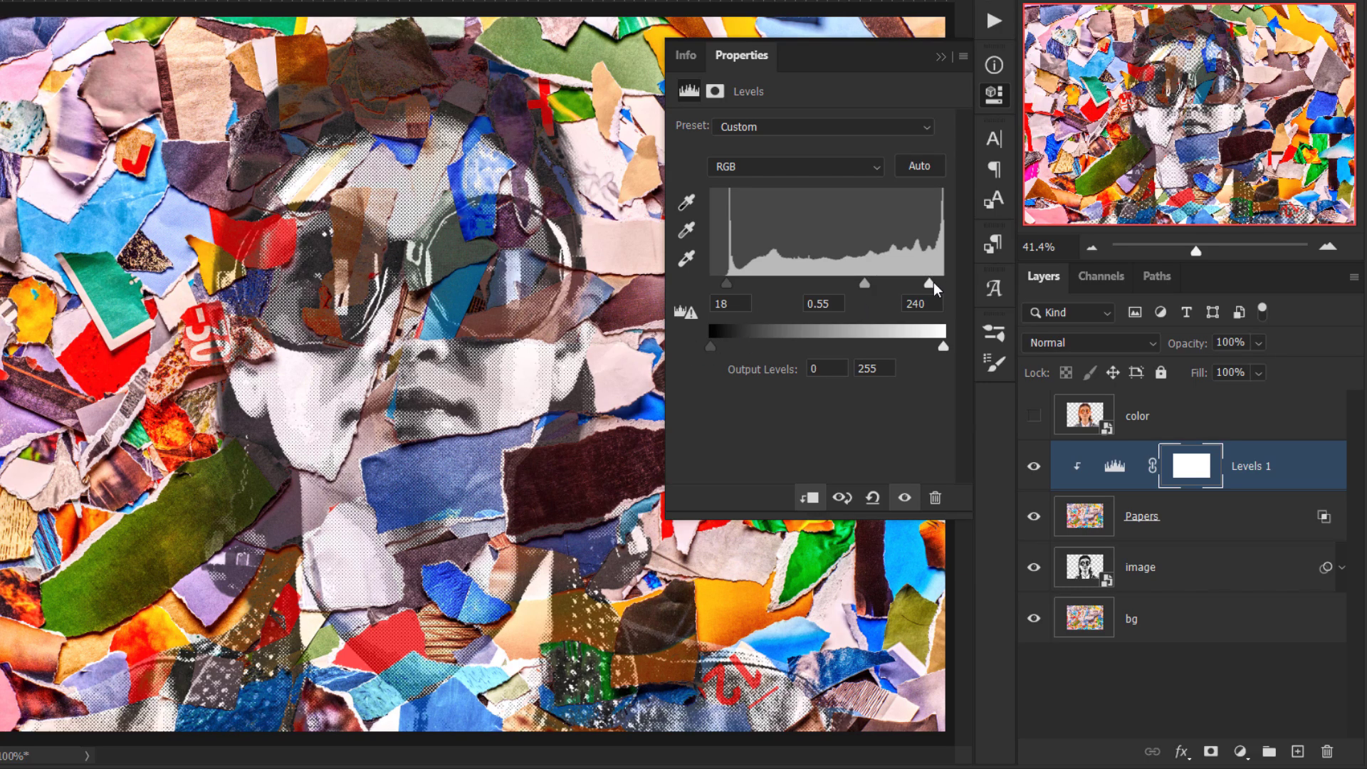
mouse_move(869, 282)
left_mouse_down()
mouse_move(852, 280)
mouse_move(868, 279)
left_mouse_up()
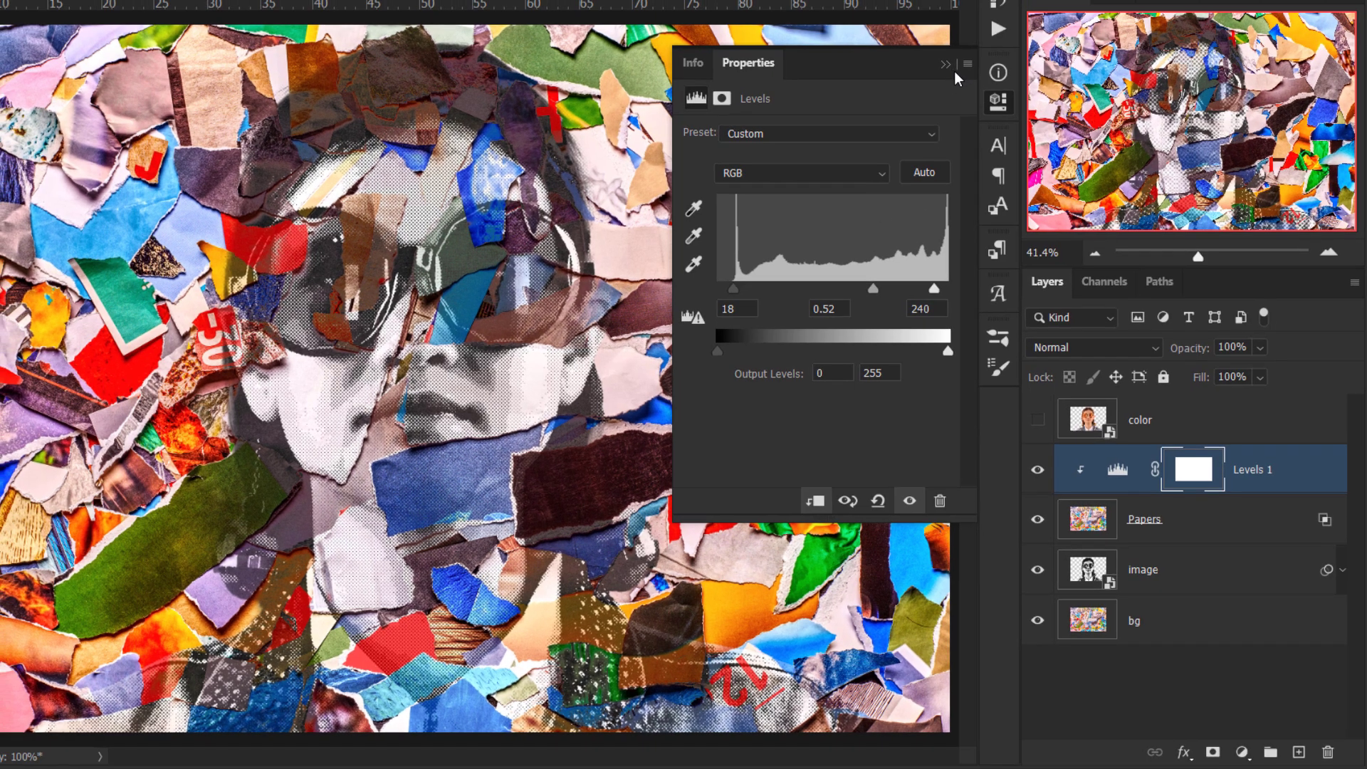
left_click(940, 57)
- Inspect the darkened collage at several magnifications and compare it with the Papers layer hidden and shown
scroll(452, 436, "down", 2)
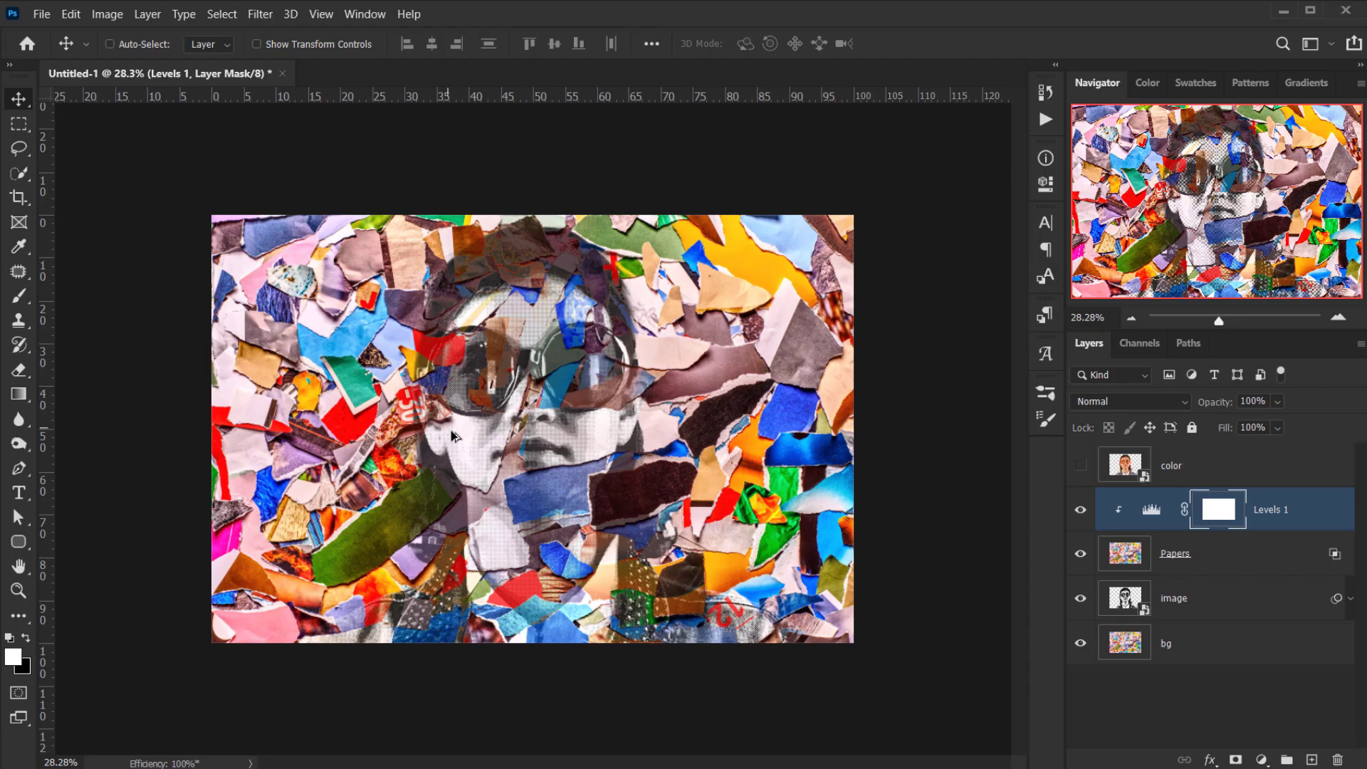
scroll(452, 436, "up", 6)
left_click_drag(694, 235, 602, 359)
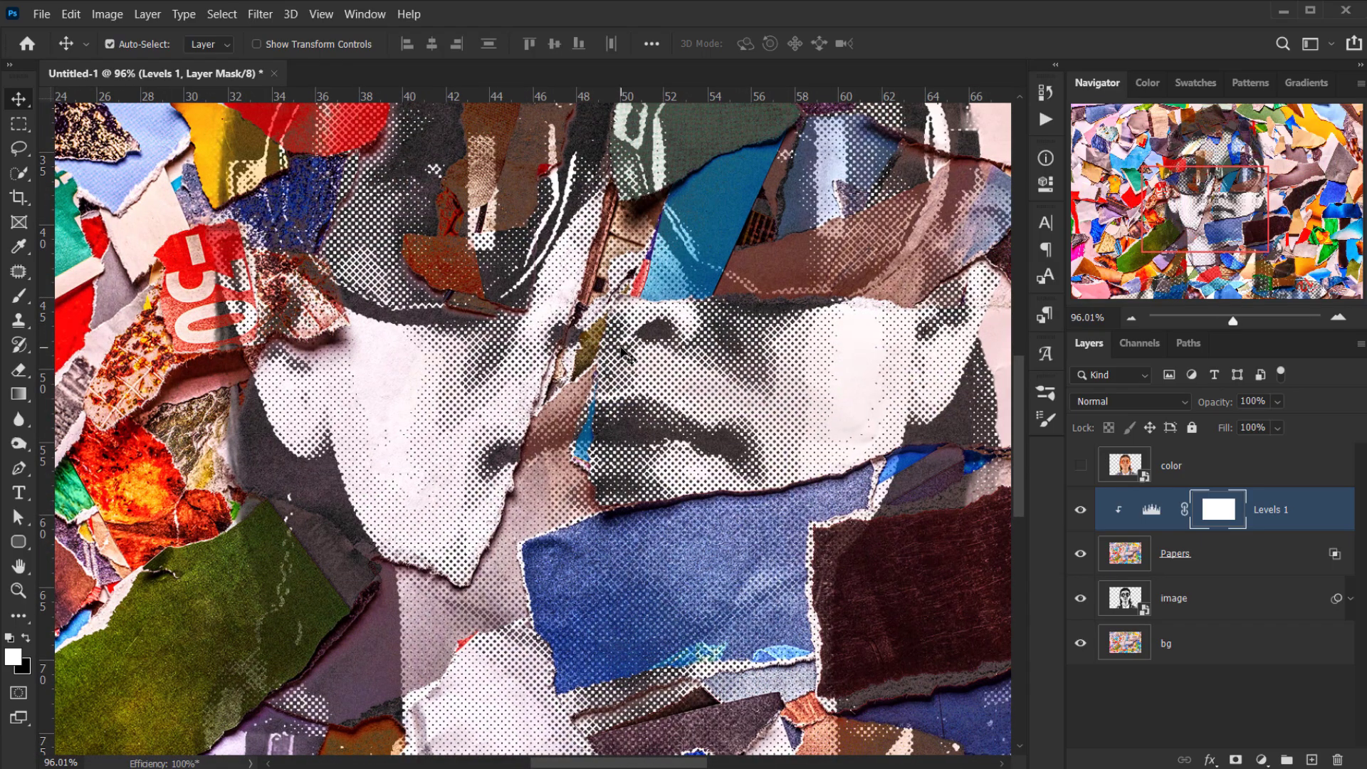
key("ctrl+0")
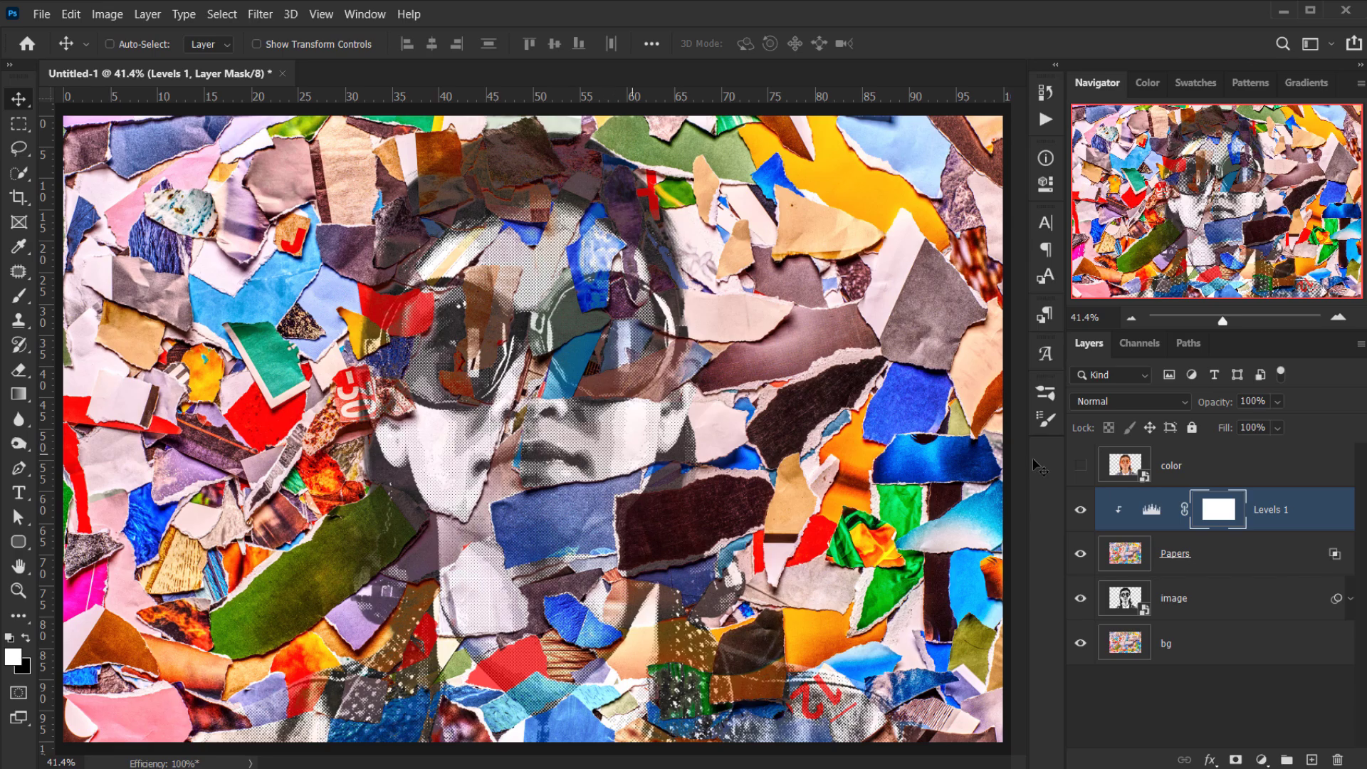
left_click(1081, 553)
left_click(1081, 553)
scroll(528, 493, "up", 2)
scroll(528, 476, "down", 2)
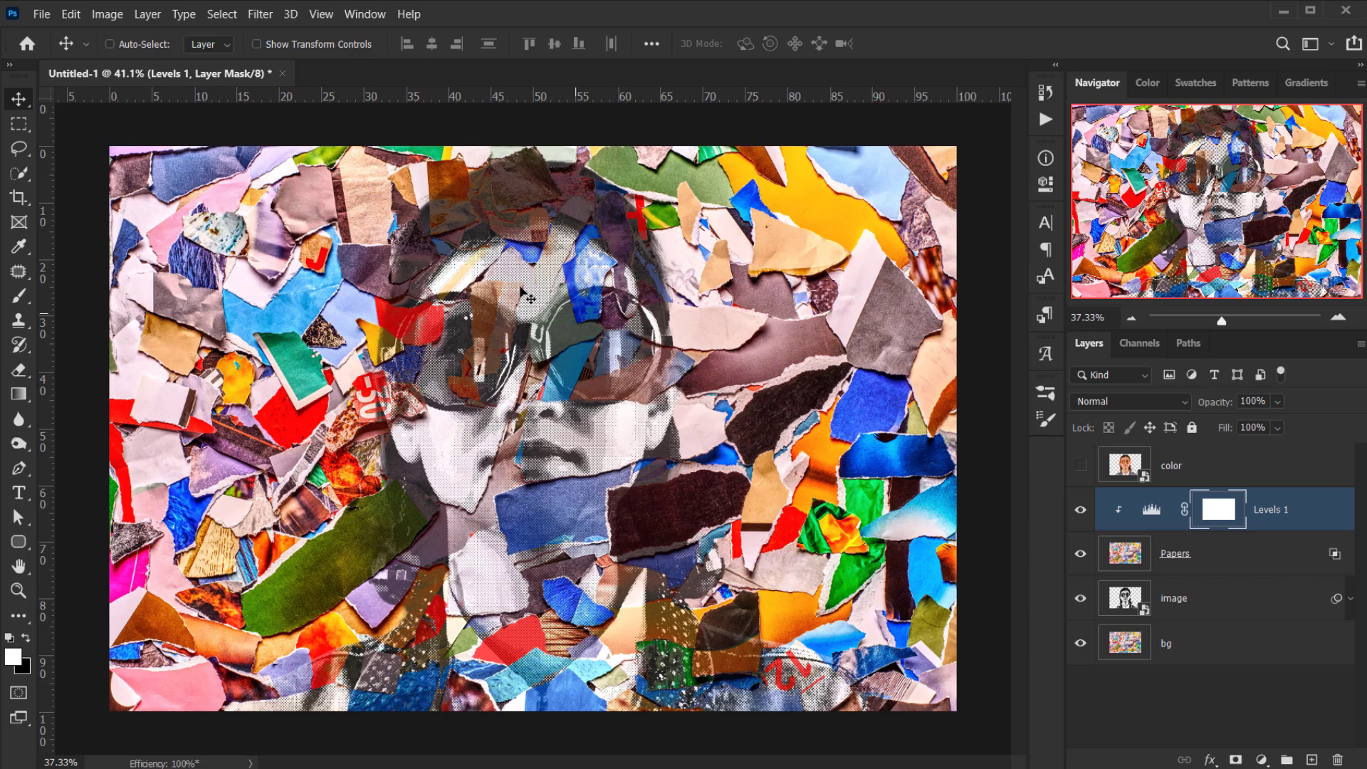
scroll(577, 365, "up", 1)
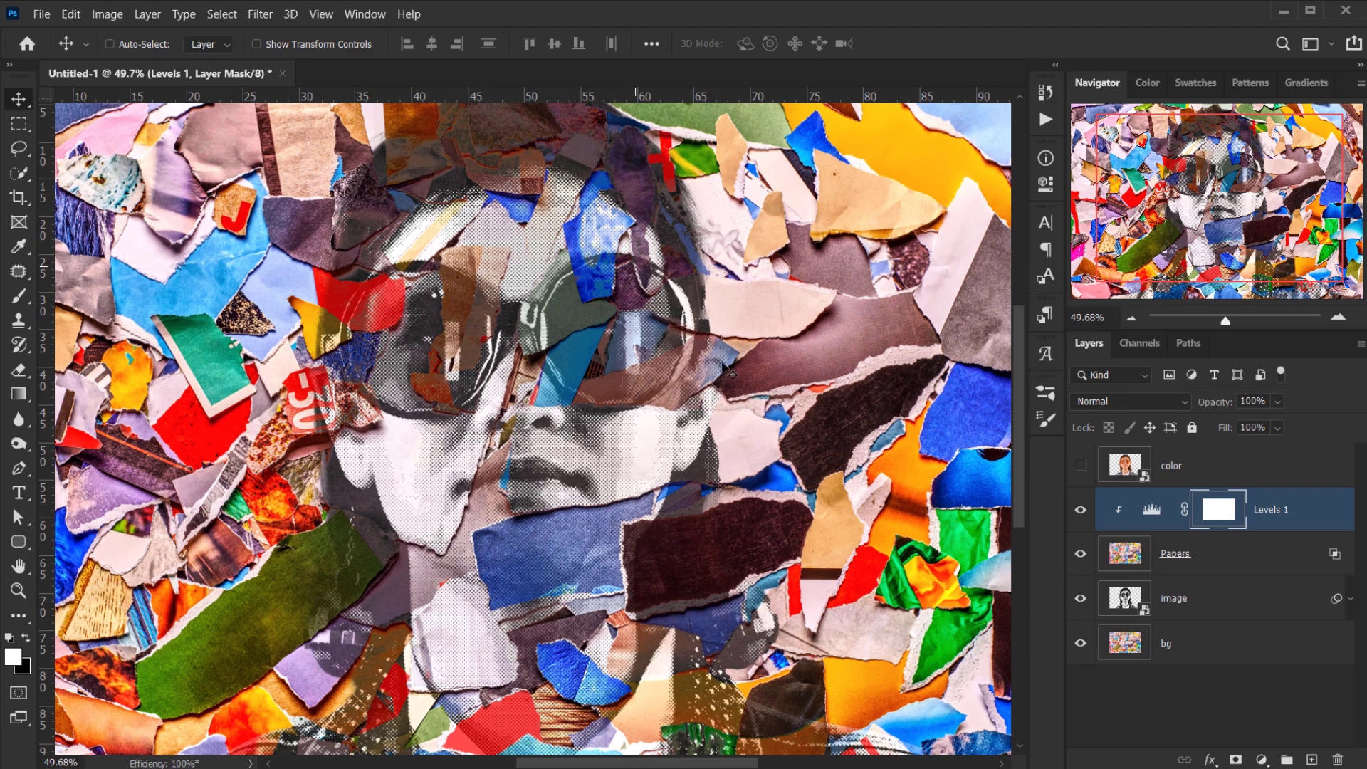
scroll(599, 494, "down", 1)
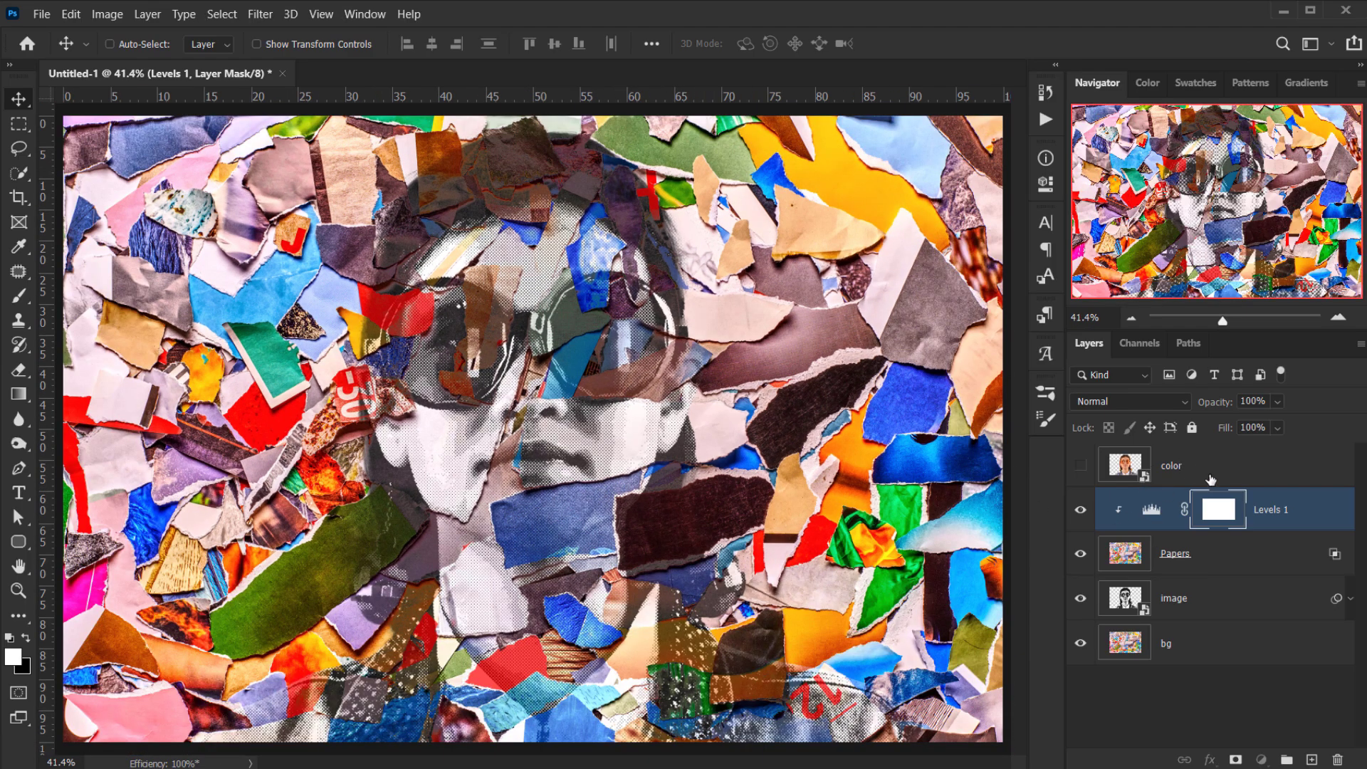
- Select the color layer at the top of the stack and make it visible
left_click(1103, 467)
left_click(1081, 467)
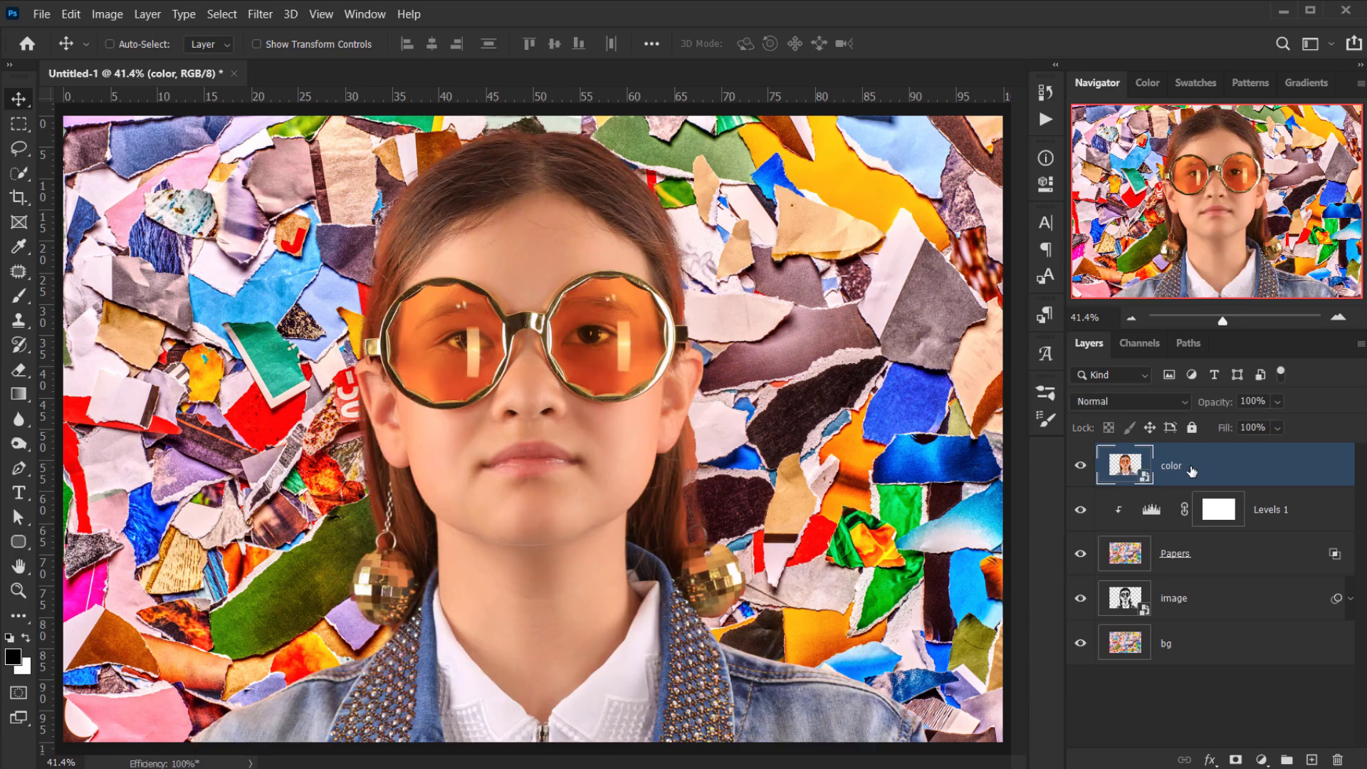
left_click(1081, 465)
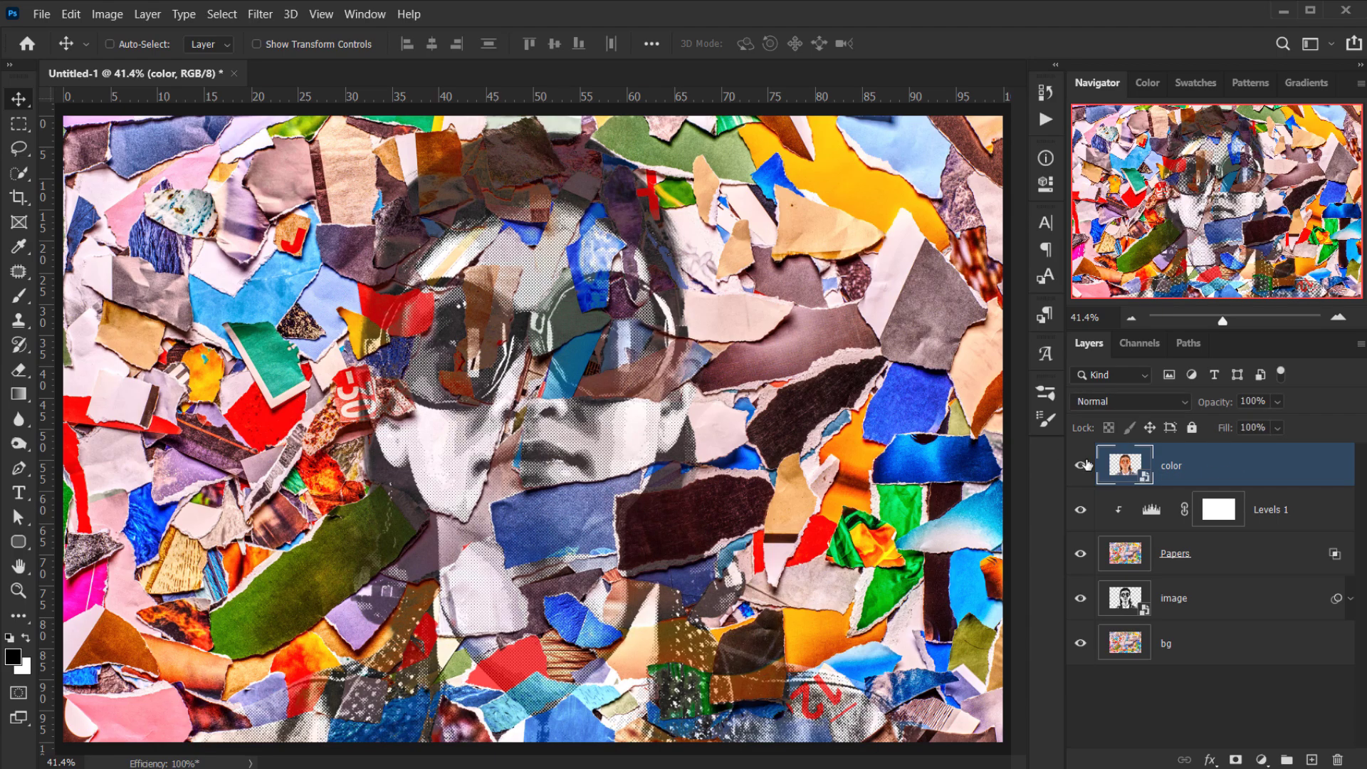
left_click(1082, 465)
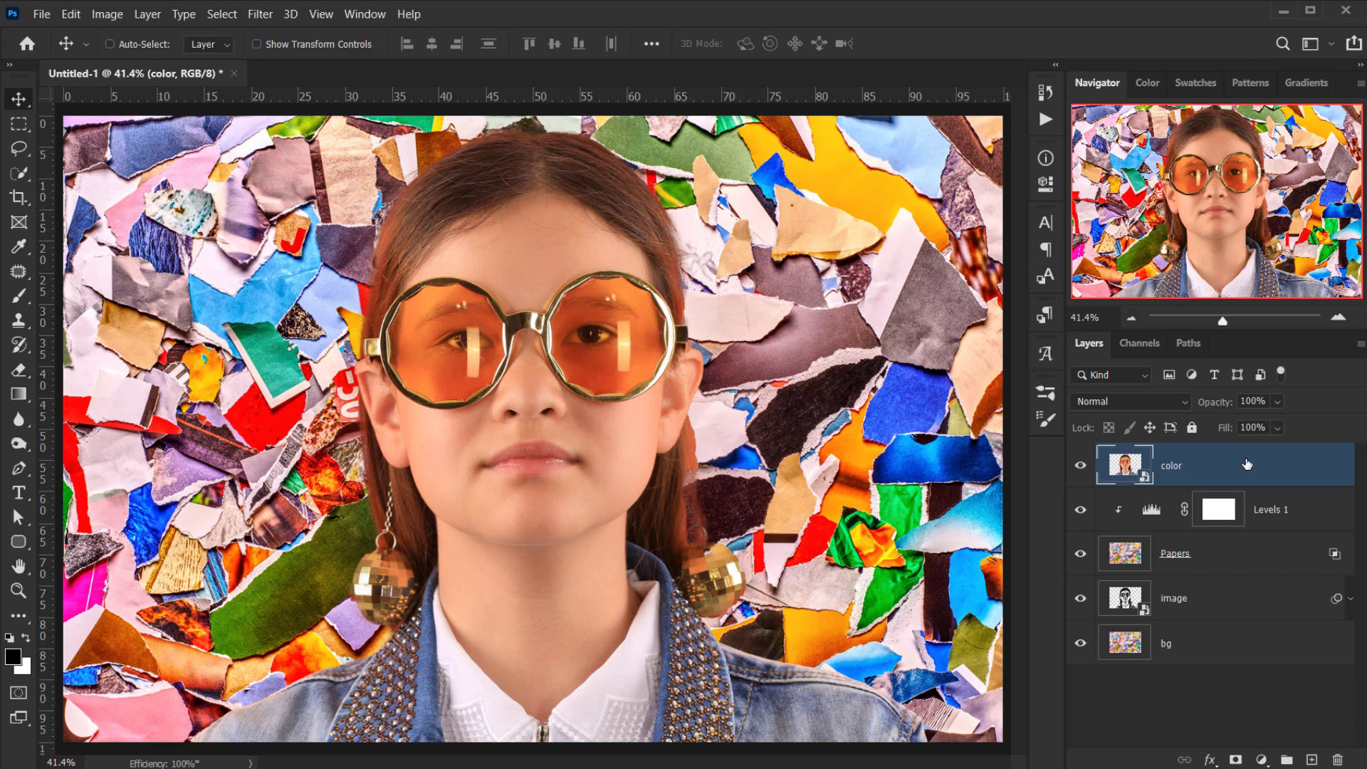
- Apply a Shadows/Highlights adjustment to the color layer with Shadows at 35% and Highlights at 0%
left_click(100, 15)
mouse_move(143, 58)
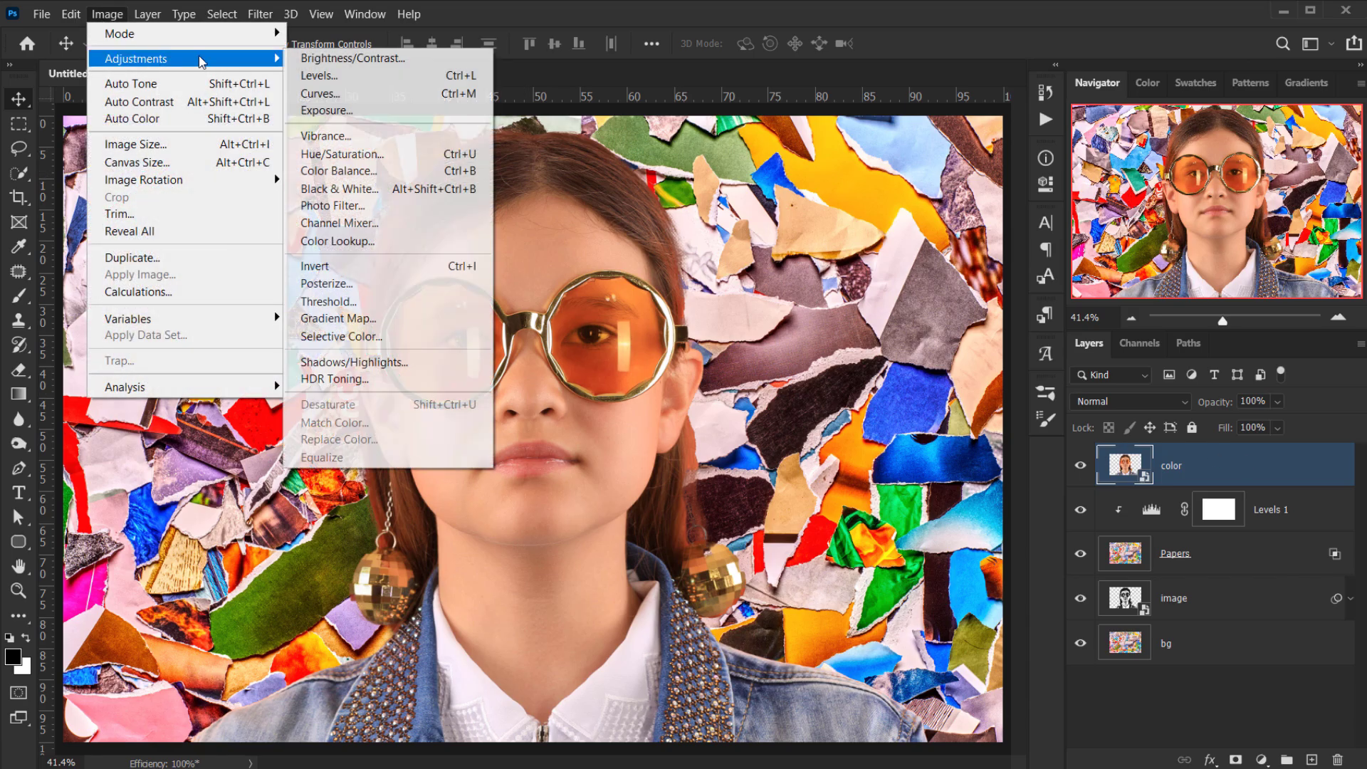
left_click(354, 363)
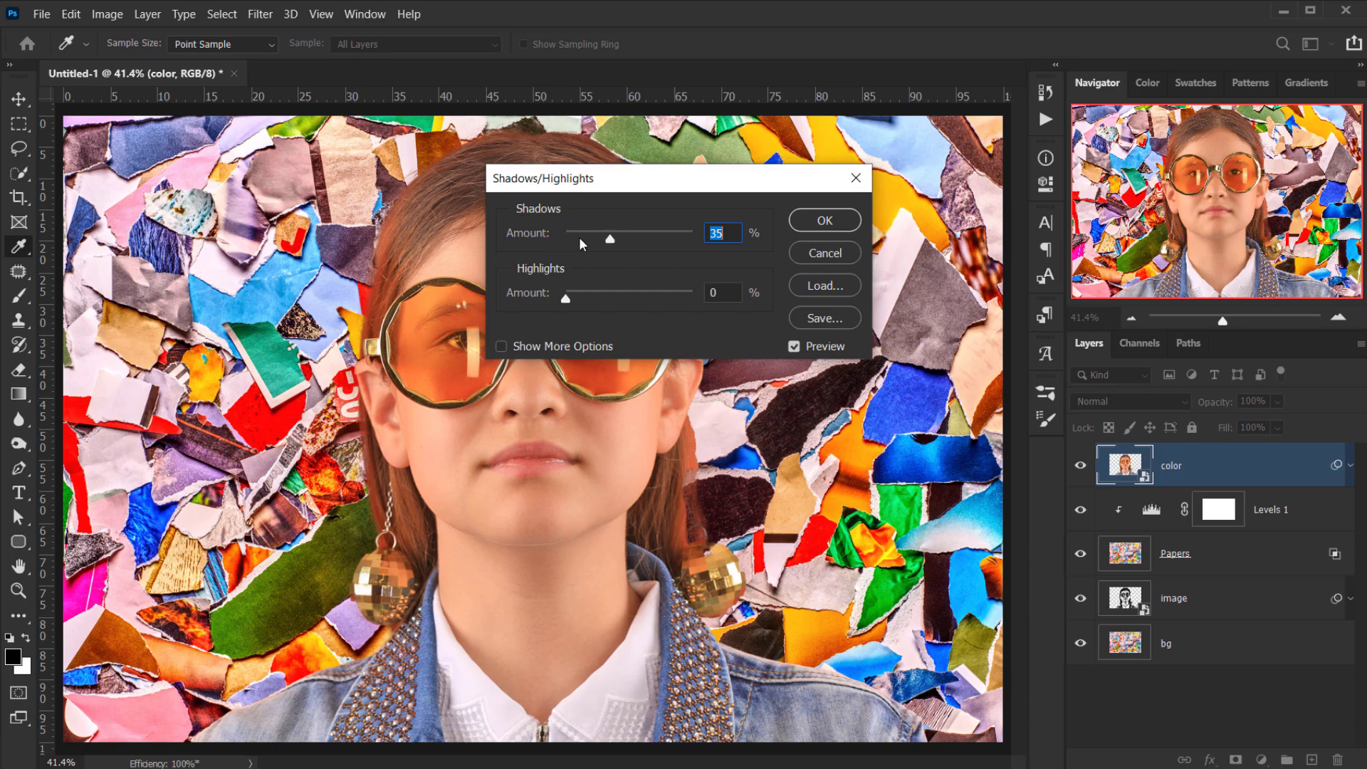
left_click(820, 222)
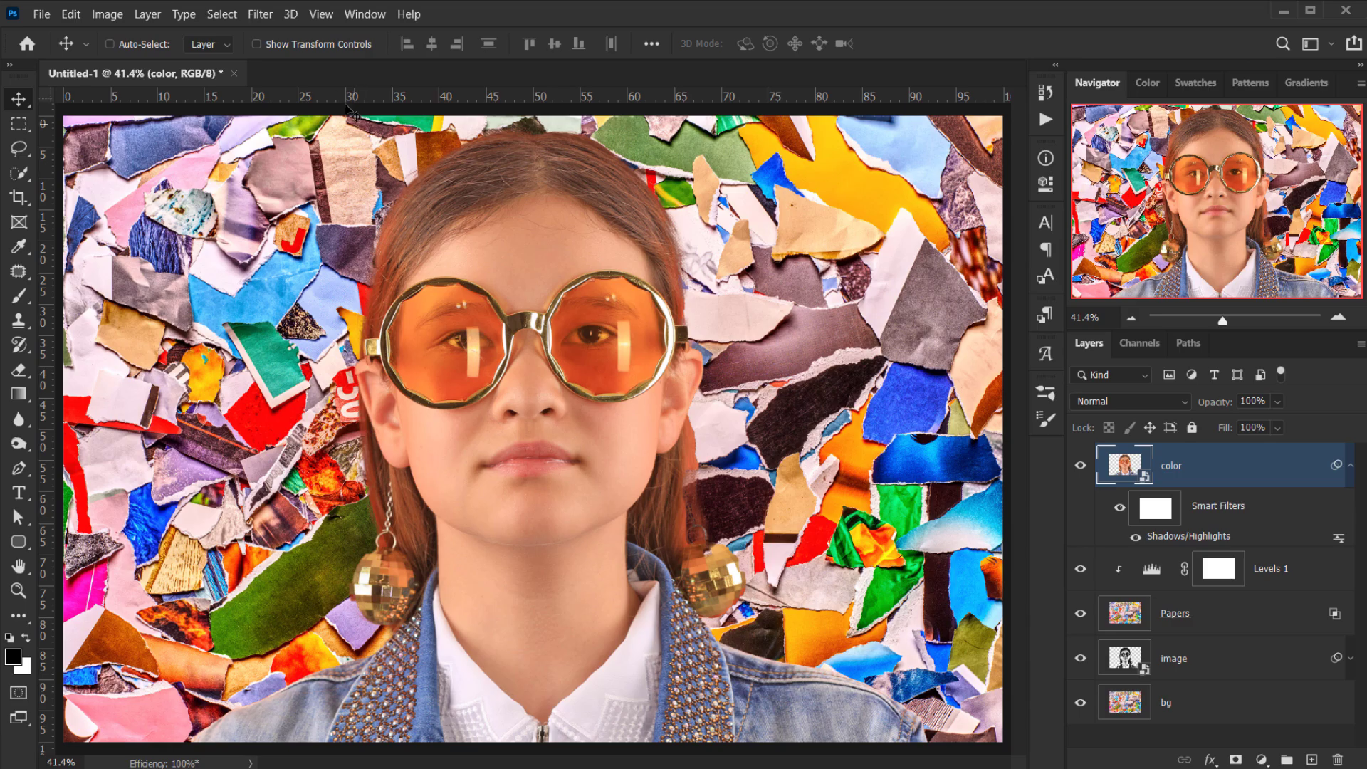
- Apply a Color Halftone filter to the color layer with a maximum radius of 4 pixels and screen angles 108, 162, 90 and 45
left_click(261, 14)
mouse_move(331, 322)
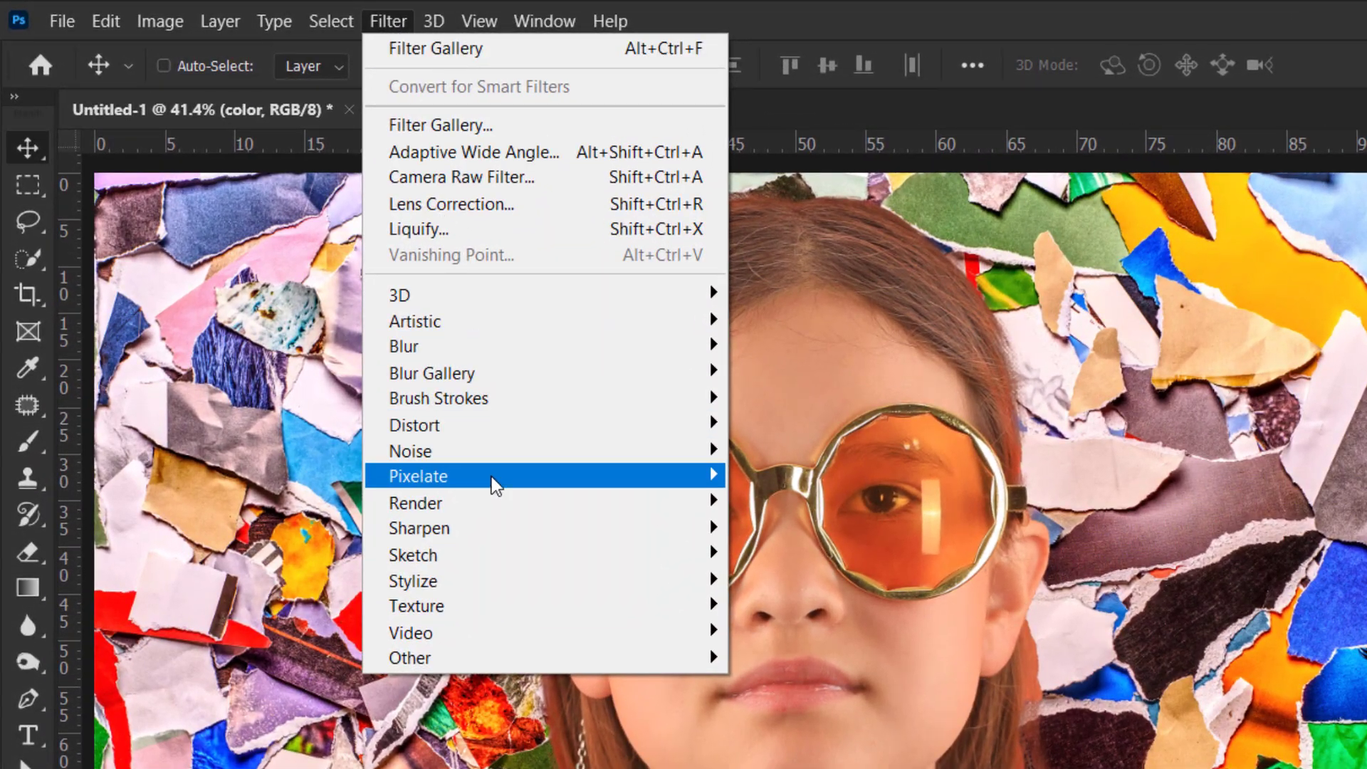
left_click(860, 475)
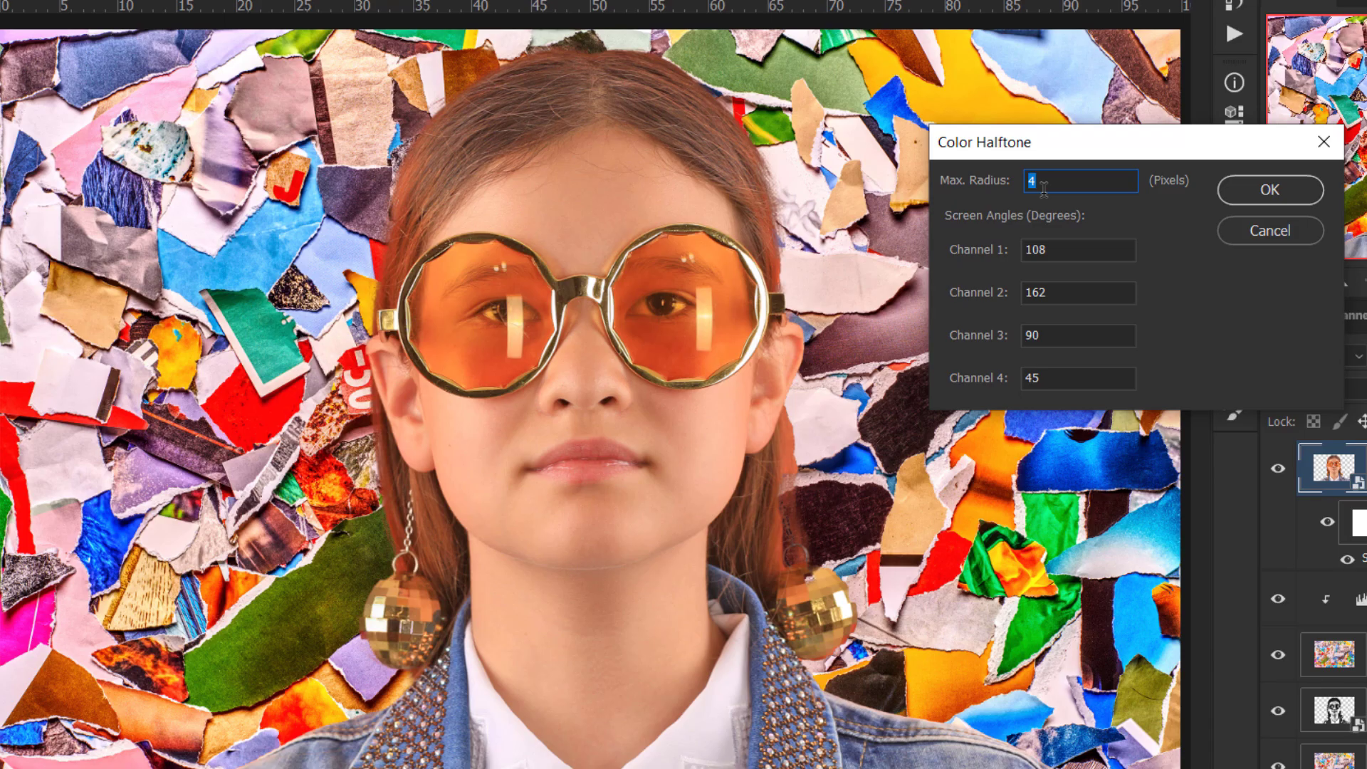
left_click(1282, 194)
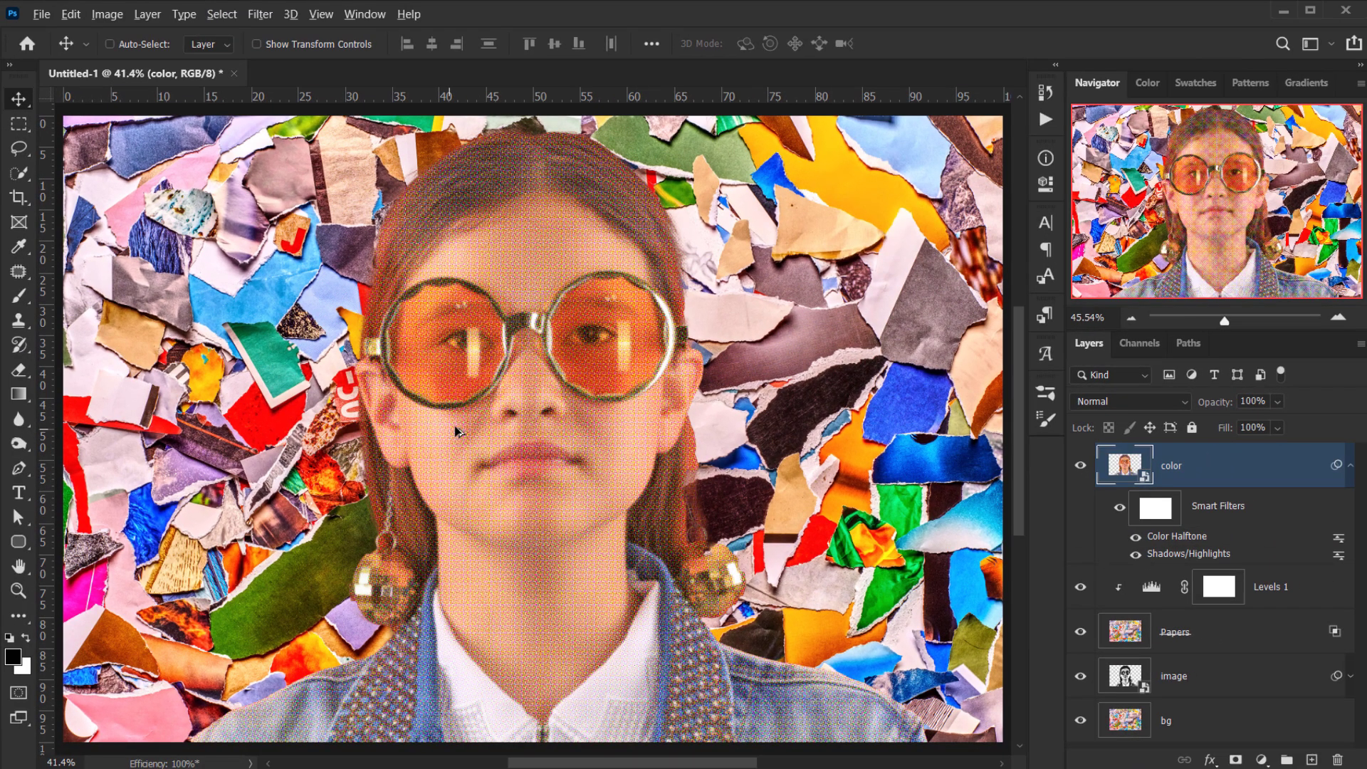
- Set the blending mode of the color layer's Color Halftone filter to Soft Light
scroll(448, 438, "up", 5)
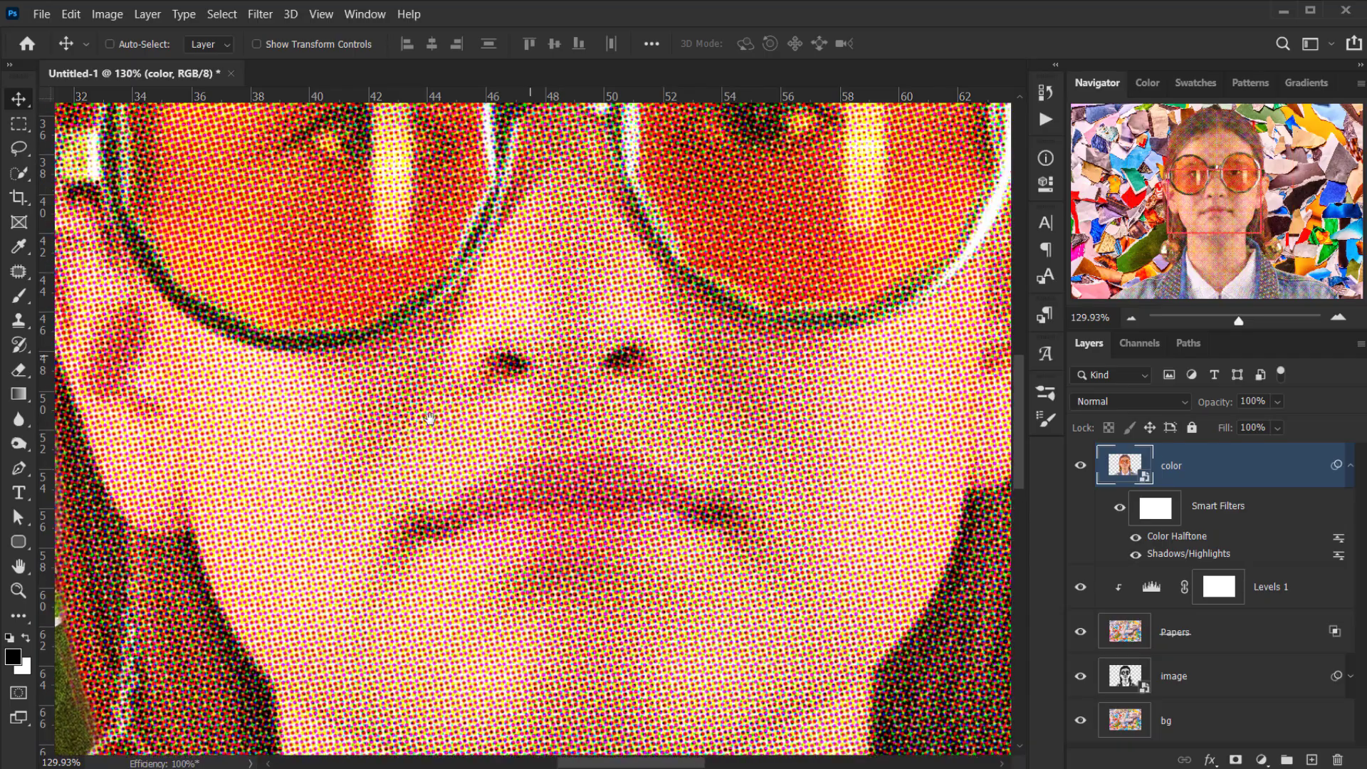
left_click_drag(430, 418, 188, 548)
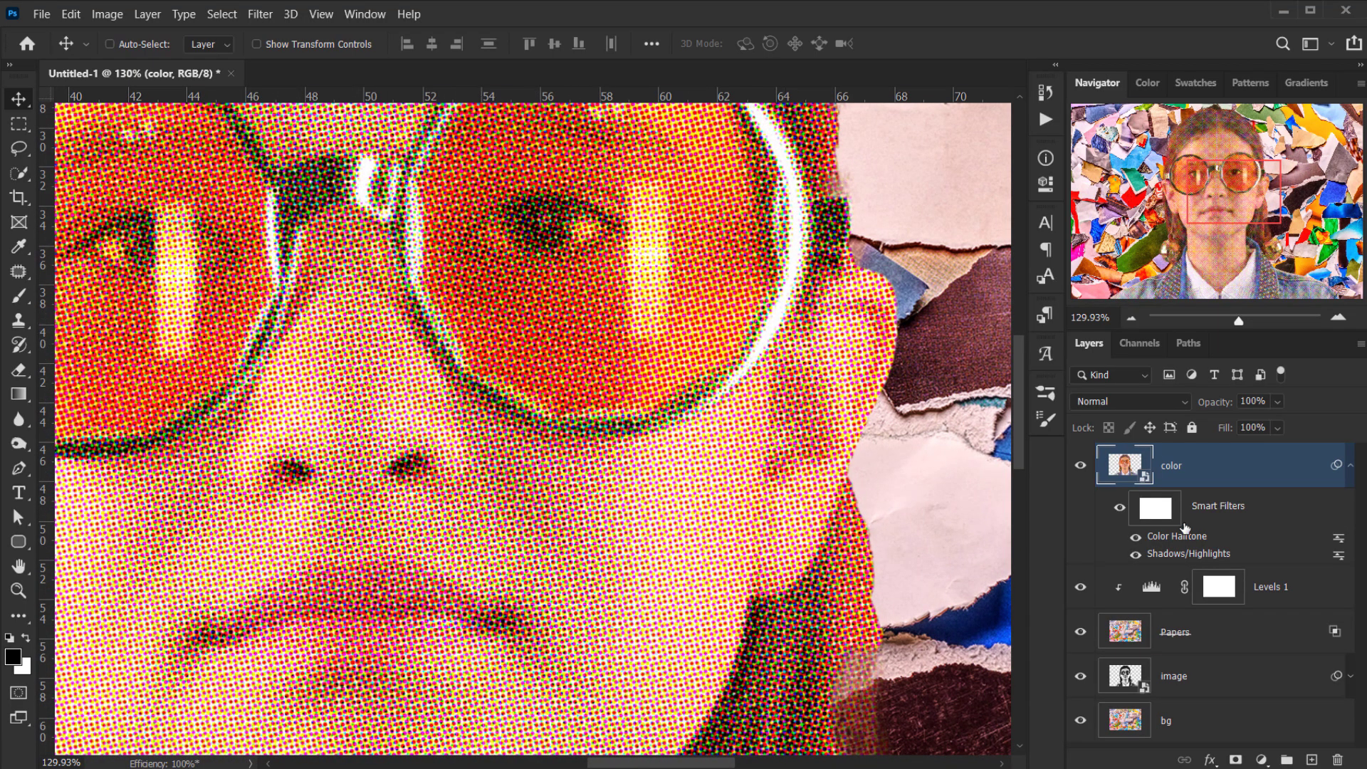
scroll(623, 490, "down", 3)
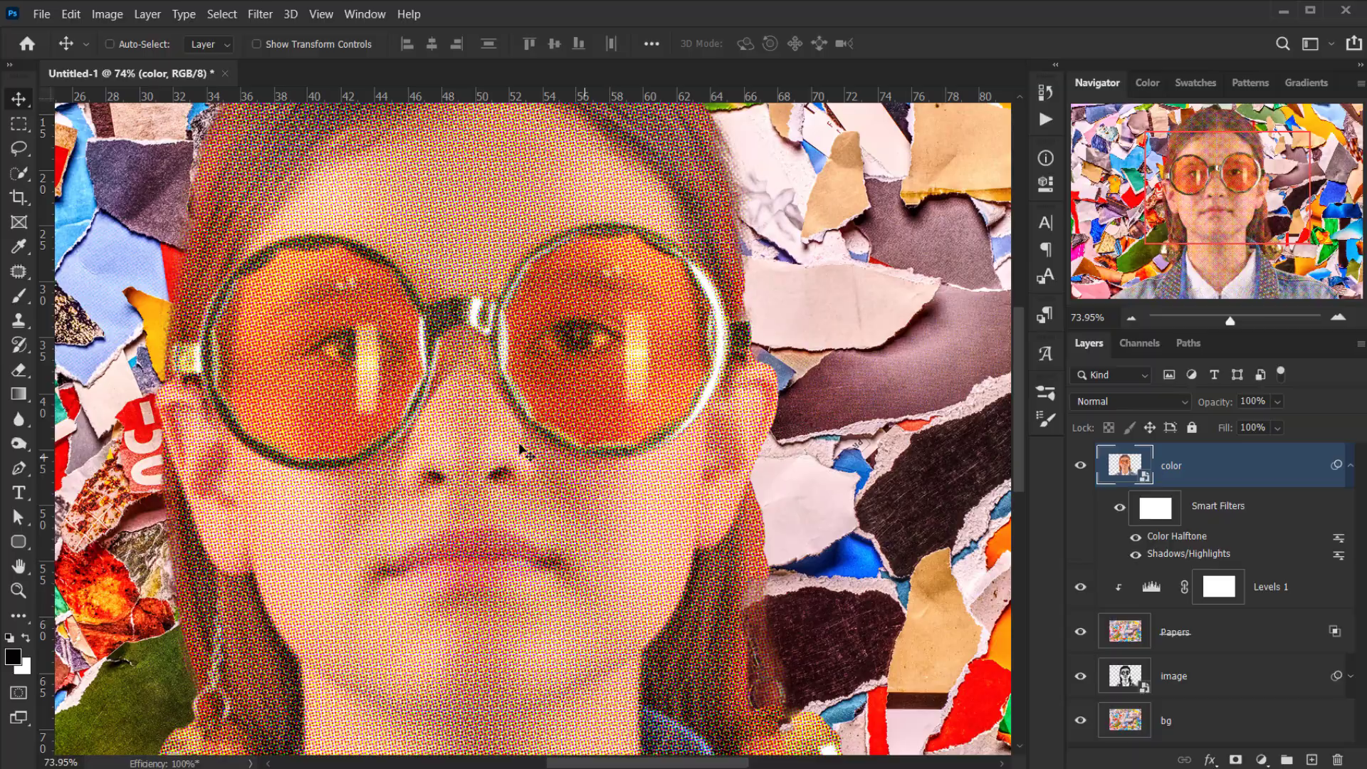
scroll(491, 233, "up", 2)
scroll(503, 493, "down", 3)
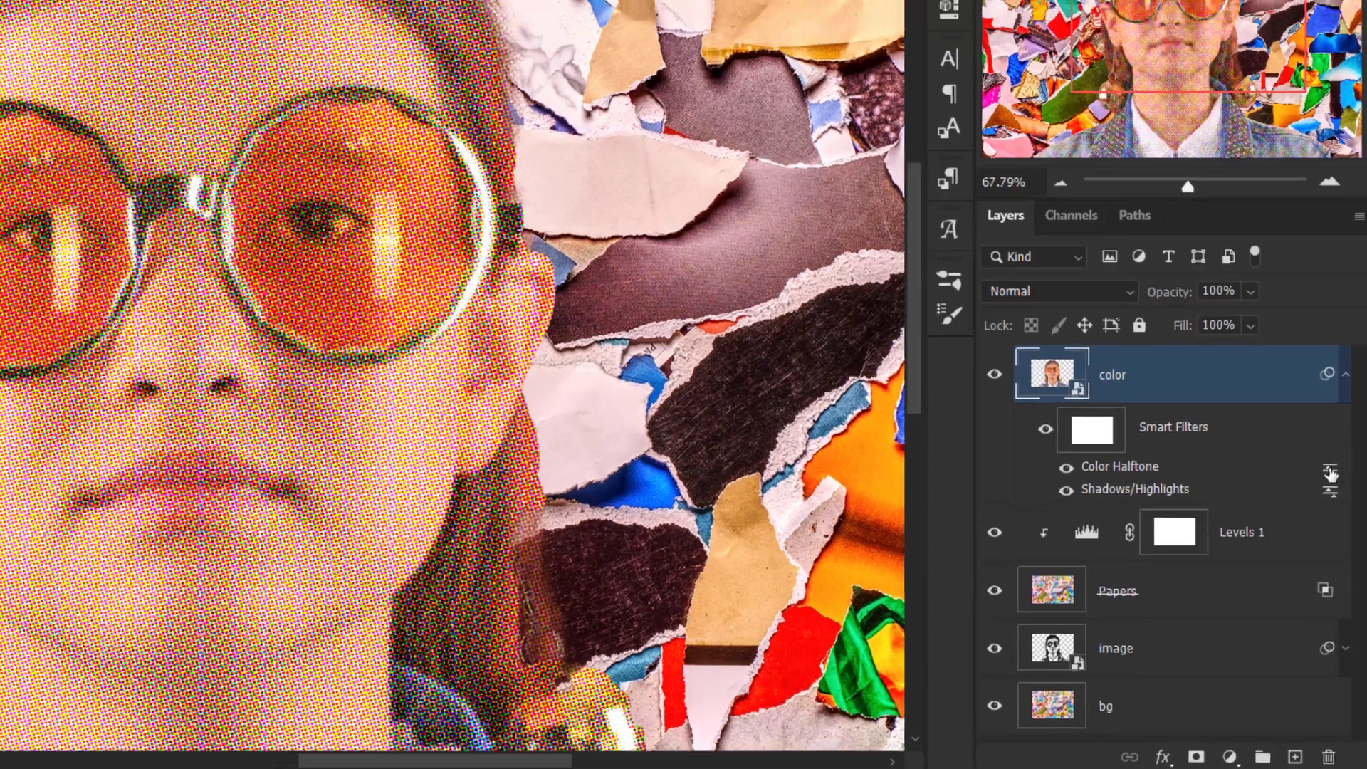
double_click(1318, 376)
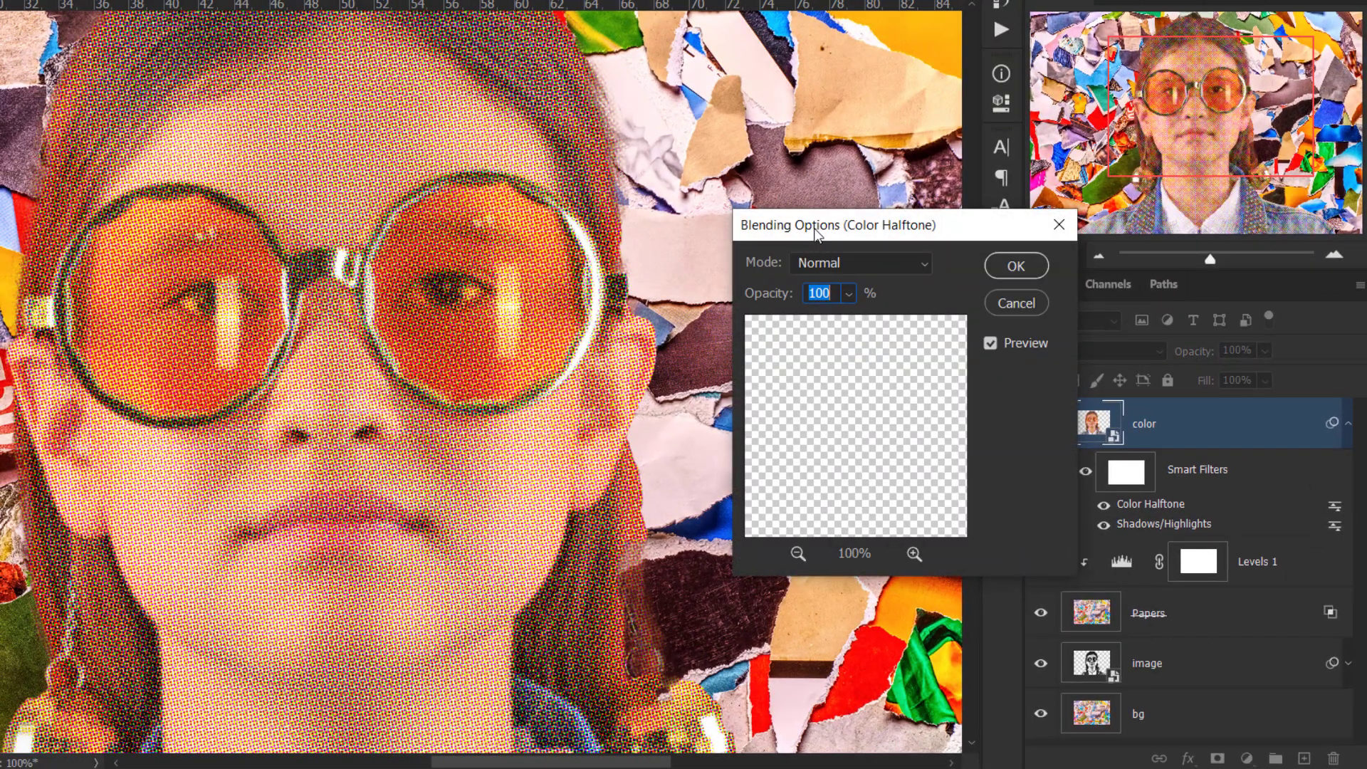
left_click(883, 262)
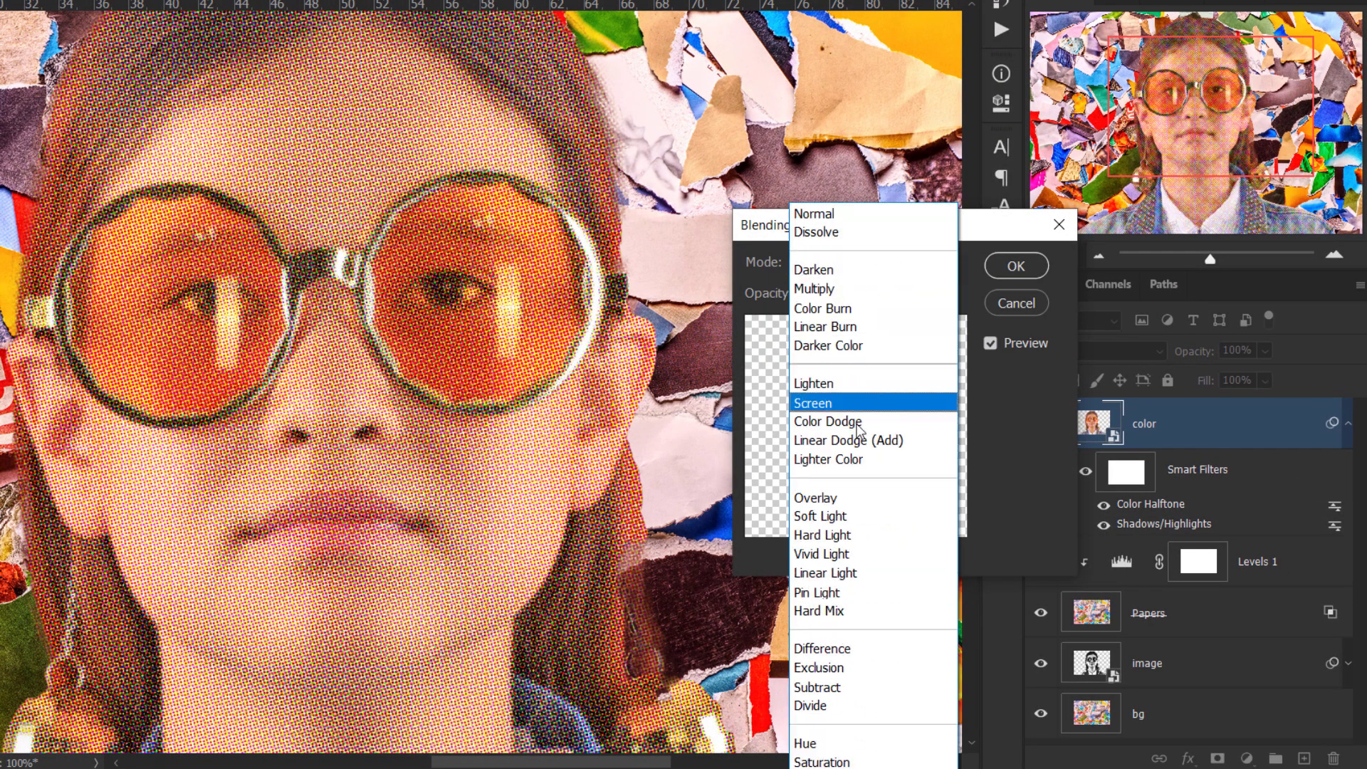
left_click(861, 511)
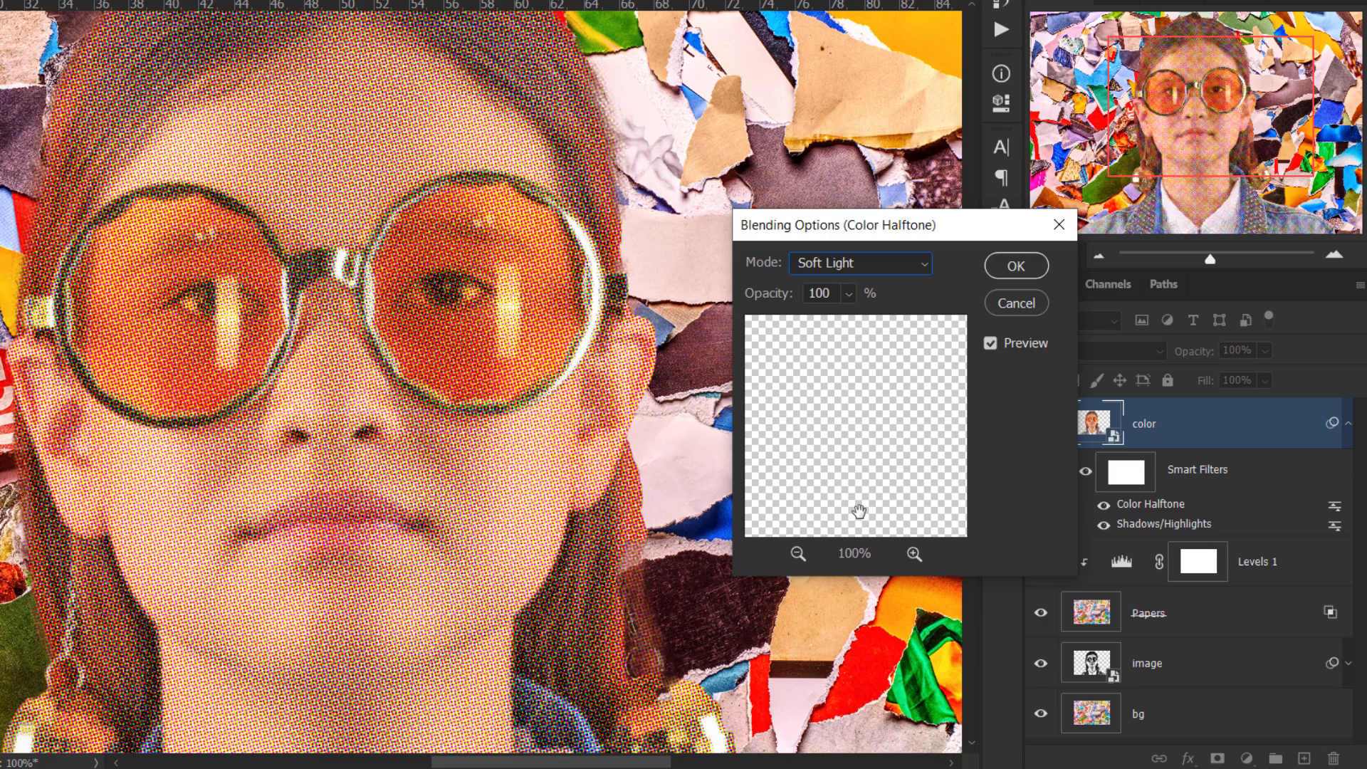
left_click(1018, 268)
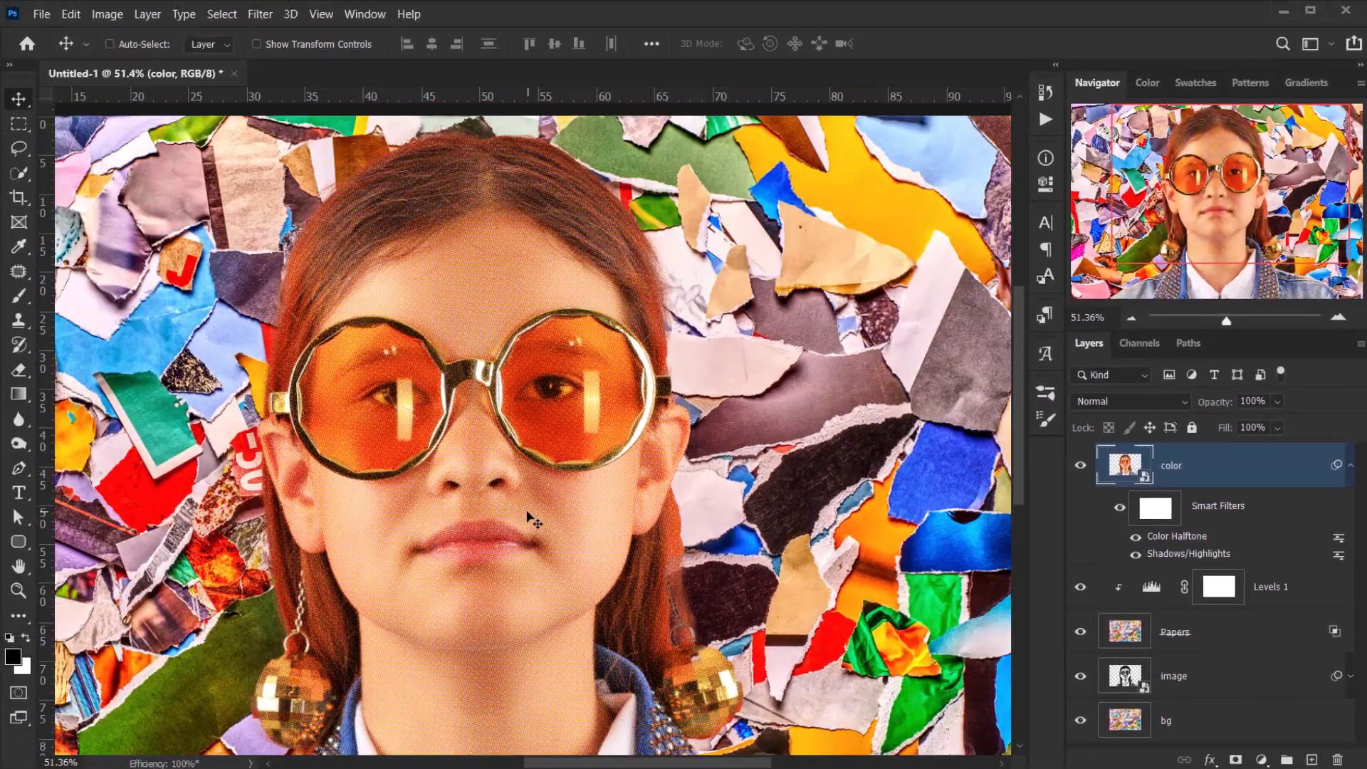
- Collapse the color layer's smart filter list and look over the softened halftone on the face
key("ctrl+0")
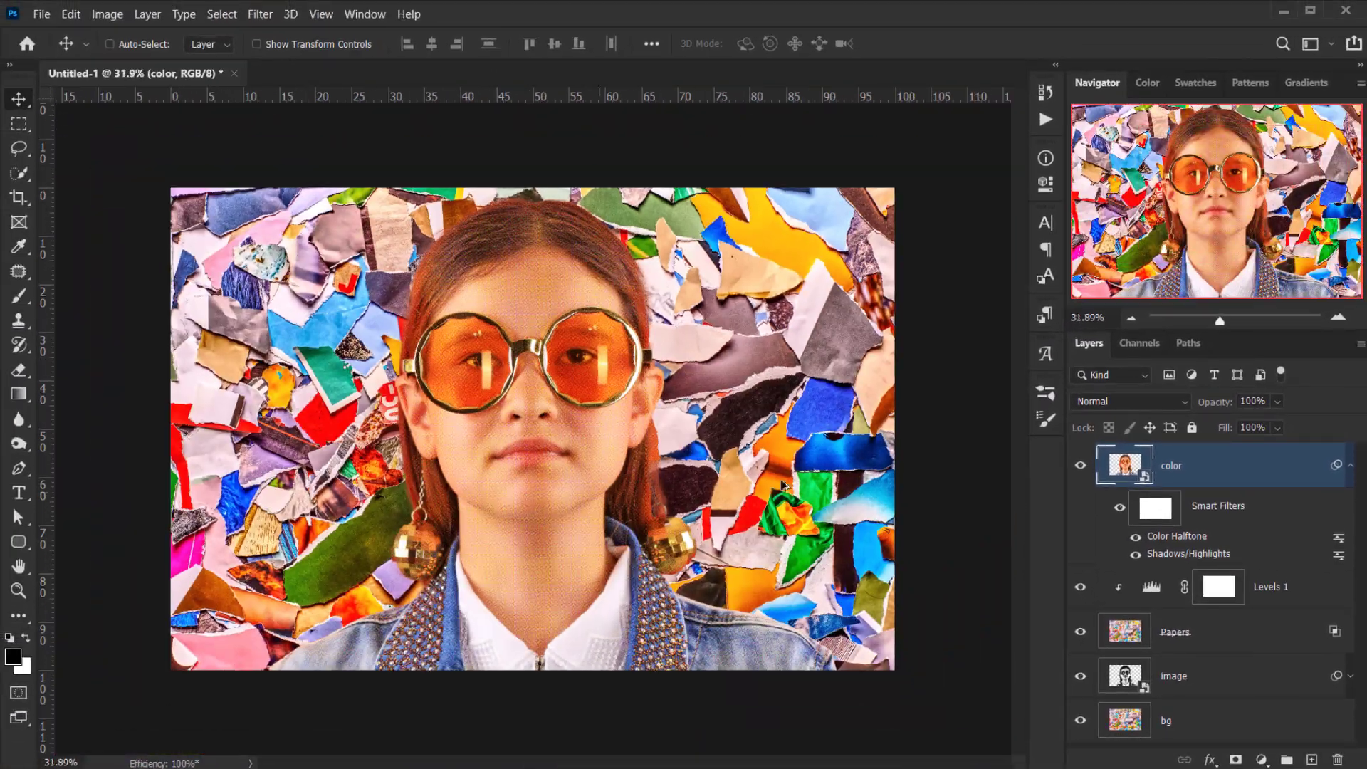
left_click(1351, 465)
key("ctrl+plus")
key("ctrl+plus")
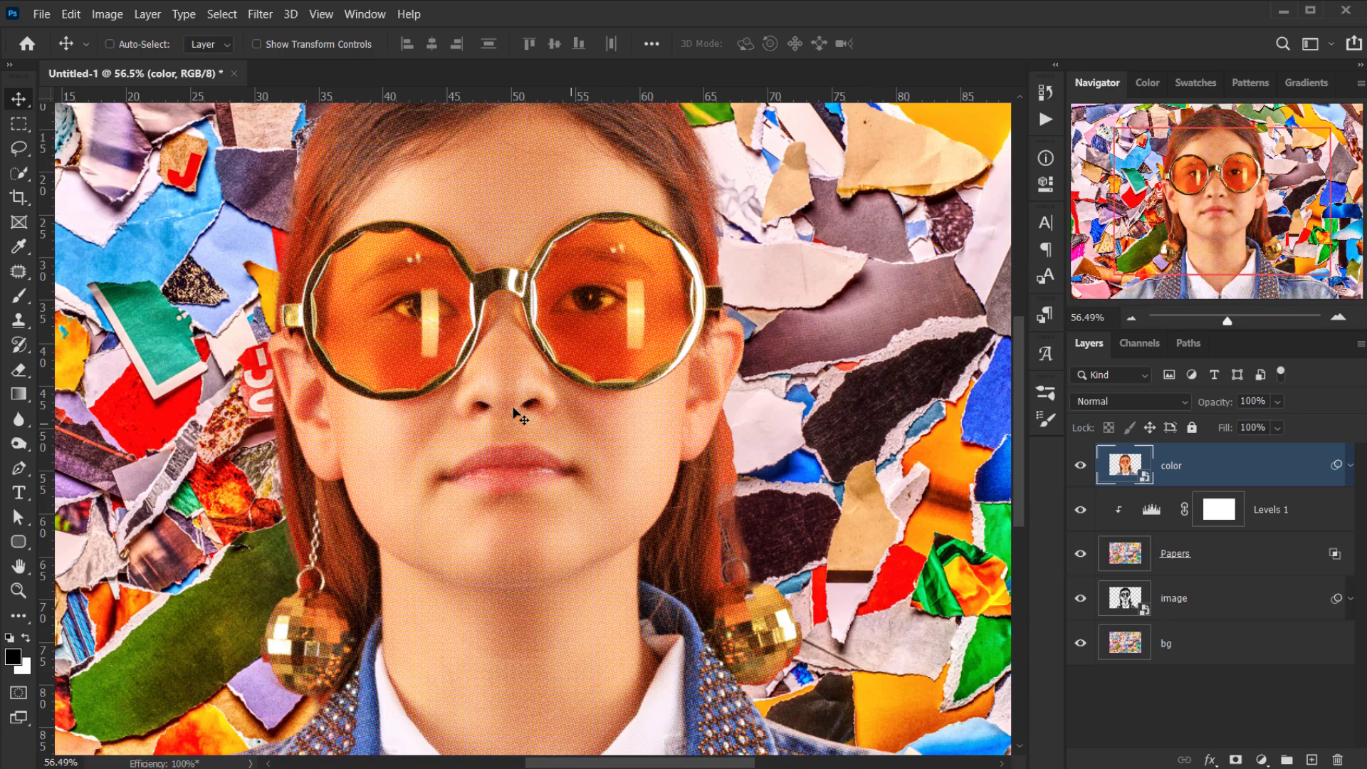
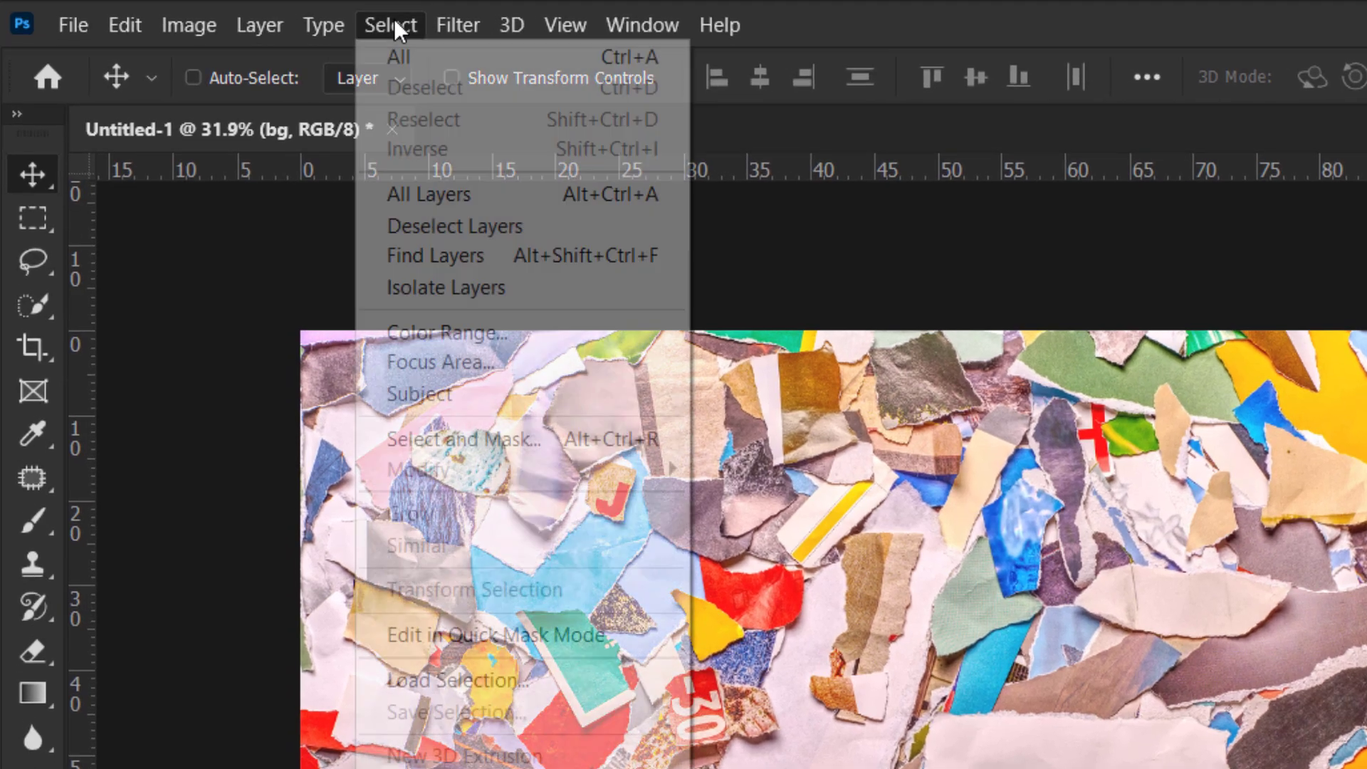
- Copy the entire canvas of the bg layer to the clipboard and clear the selection
left_click(385, 47)
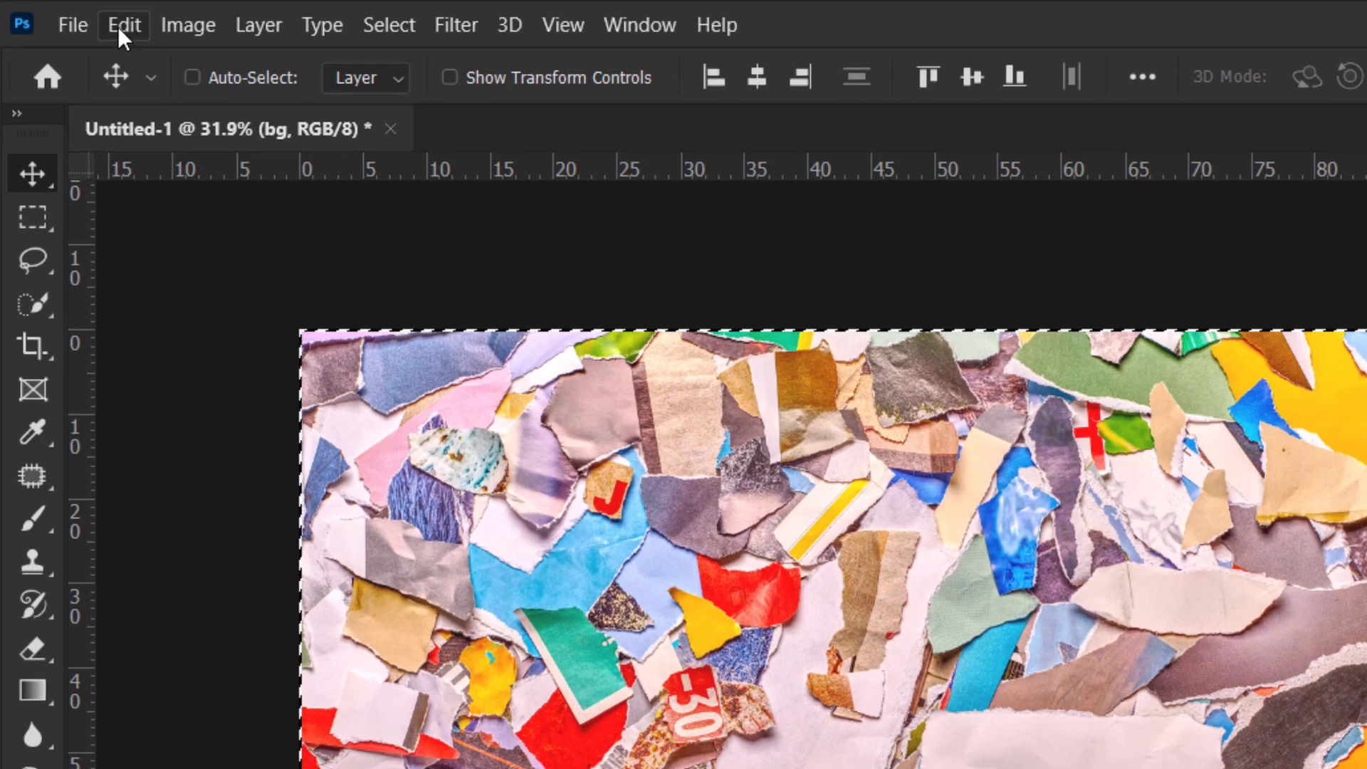
left_click(77, 16)
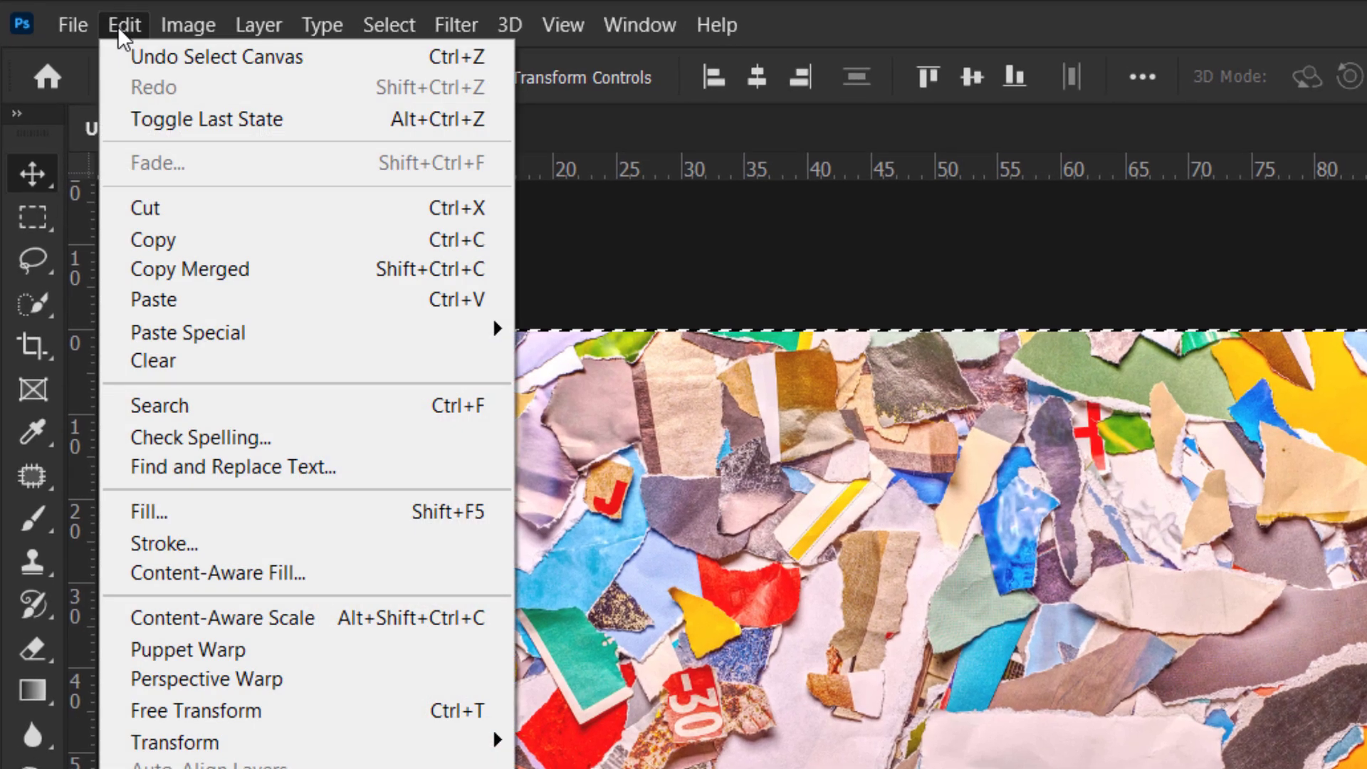
left_click(181, 239)
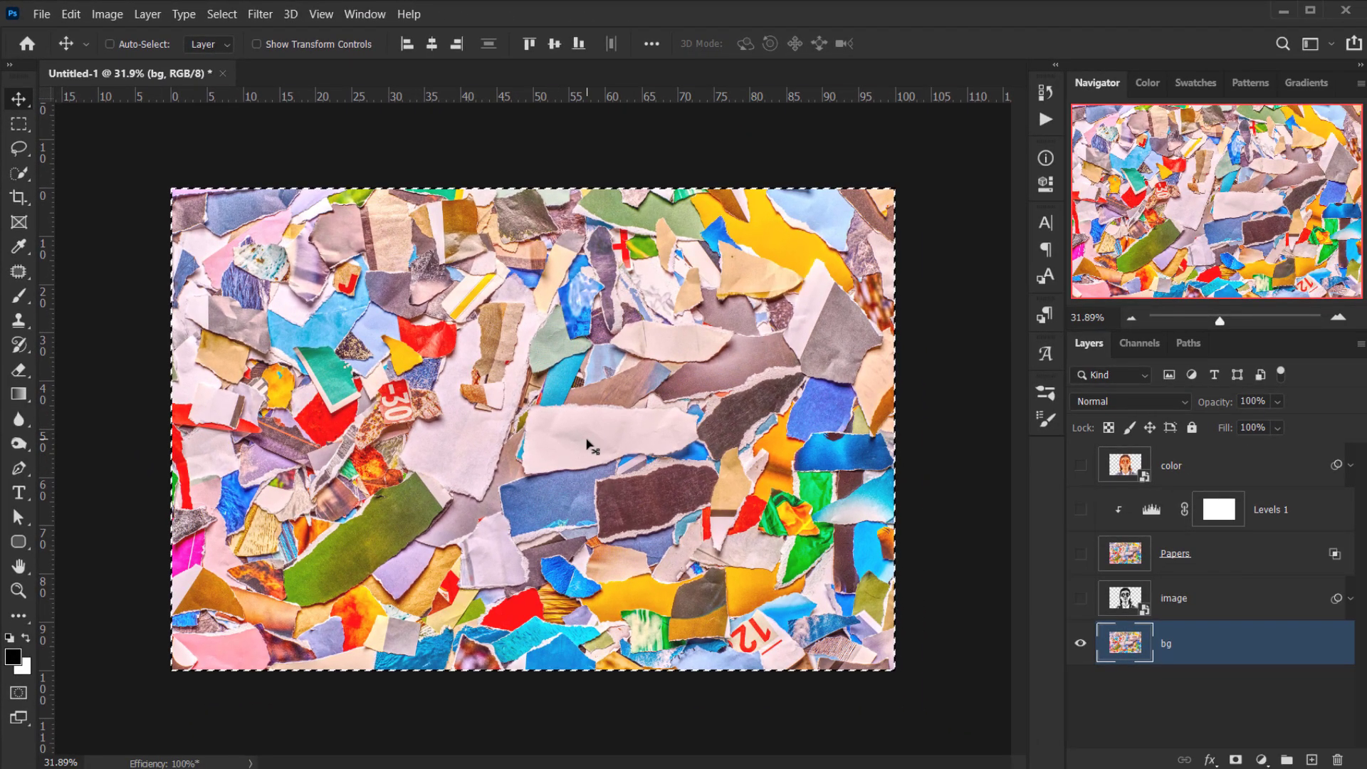
left_click(228, 13)
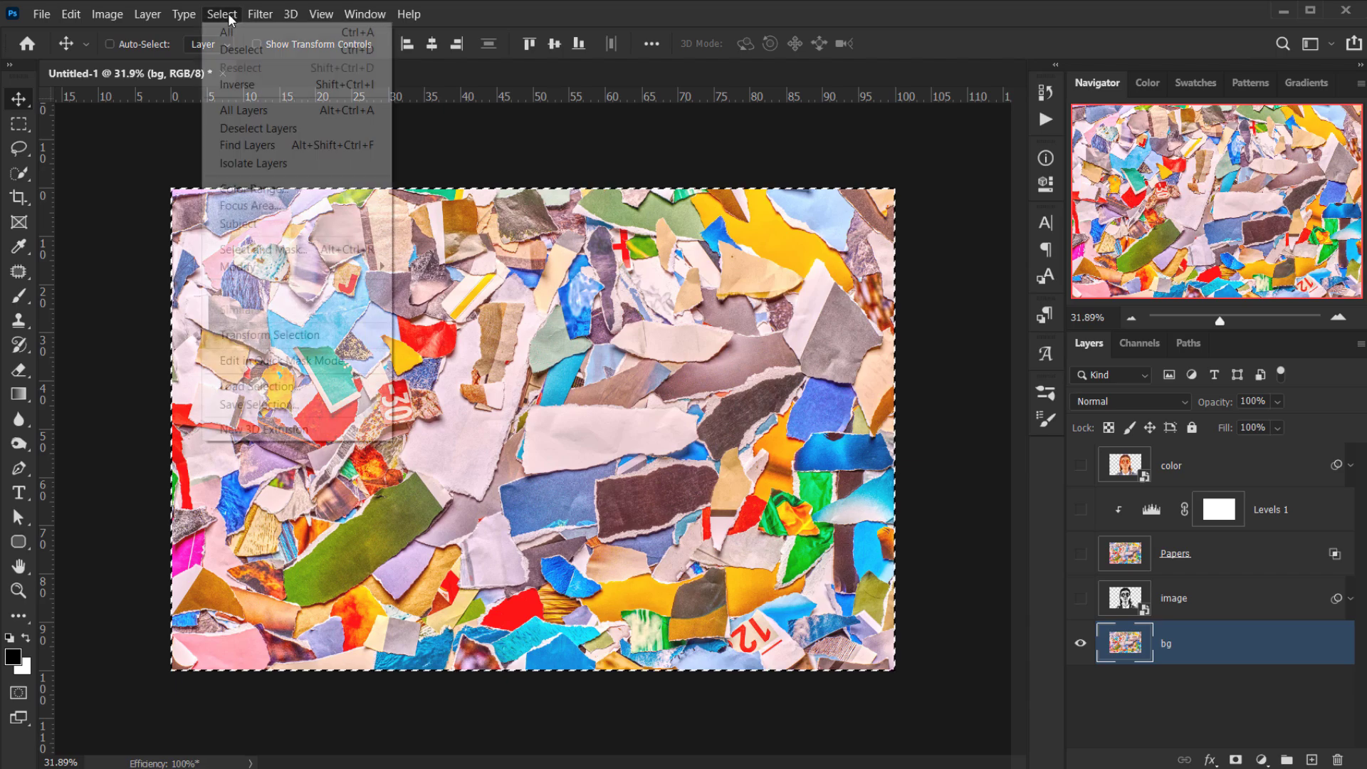
left_click(246, 48)
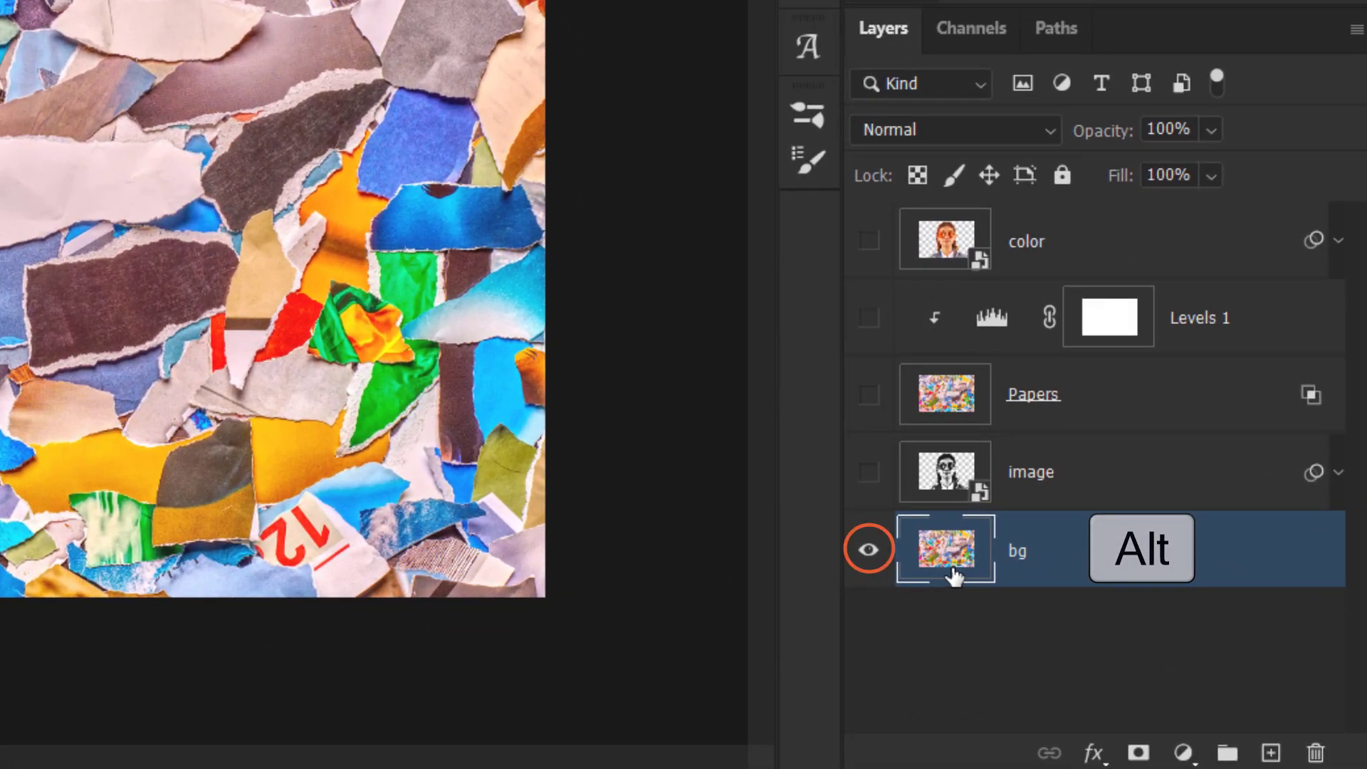
- Show all the hidden layers again and add a layer mask to the color layer
left_click(872, 561, "alt")
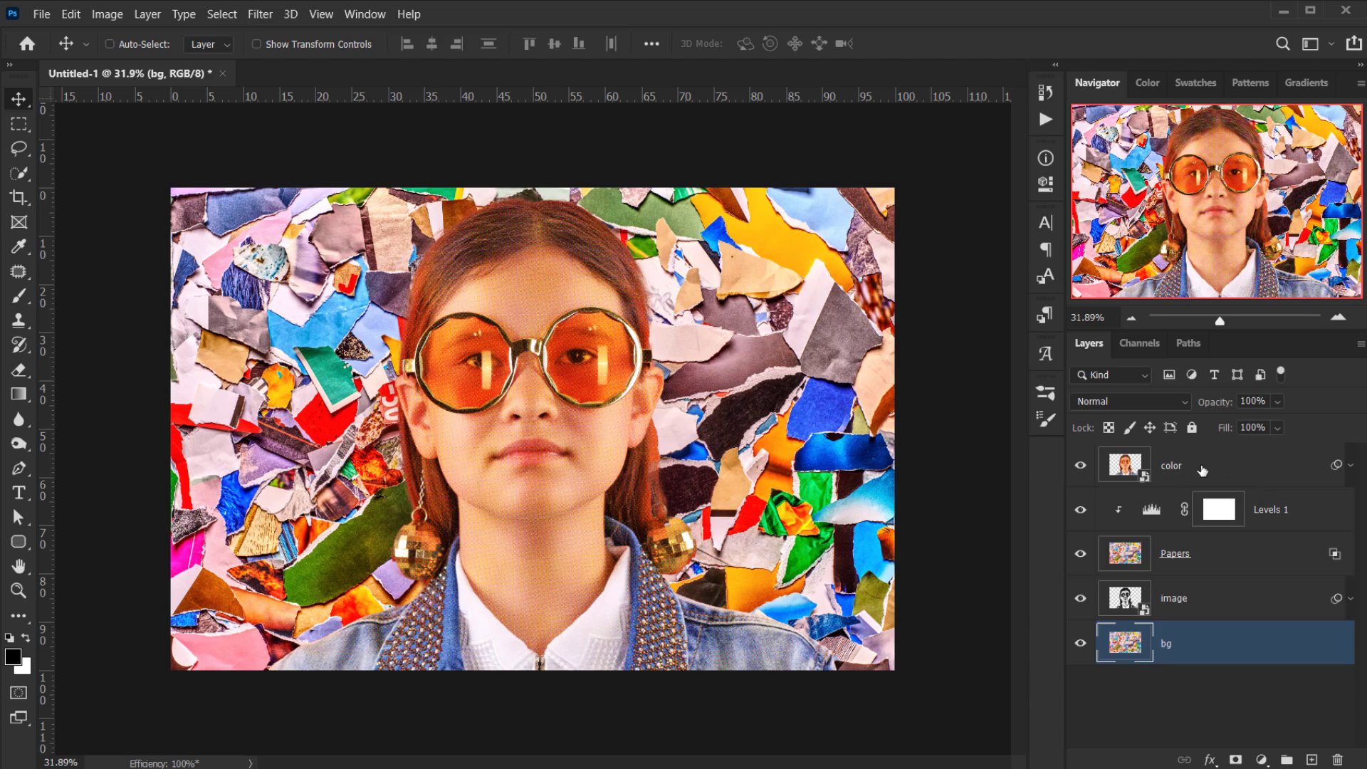
left_click(1180, 470)
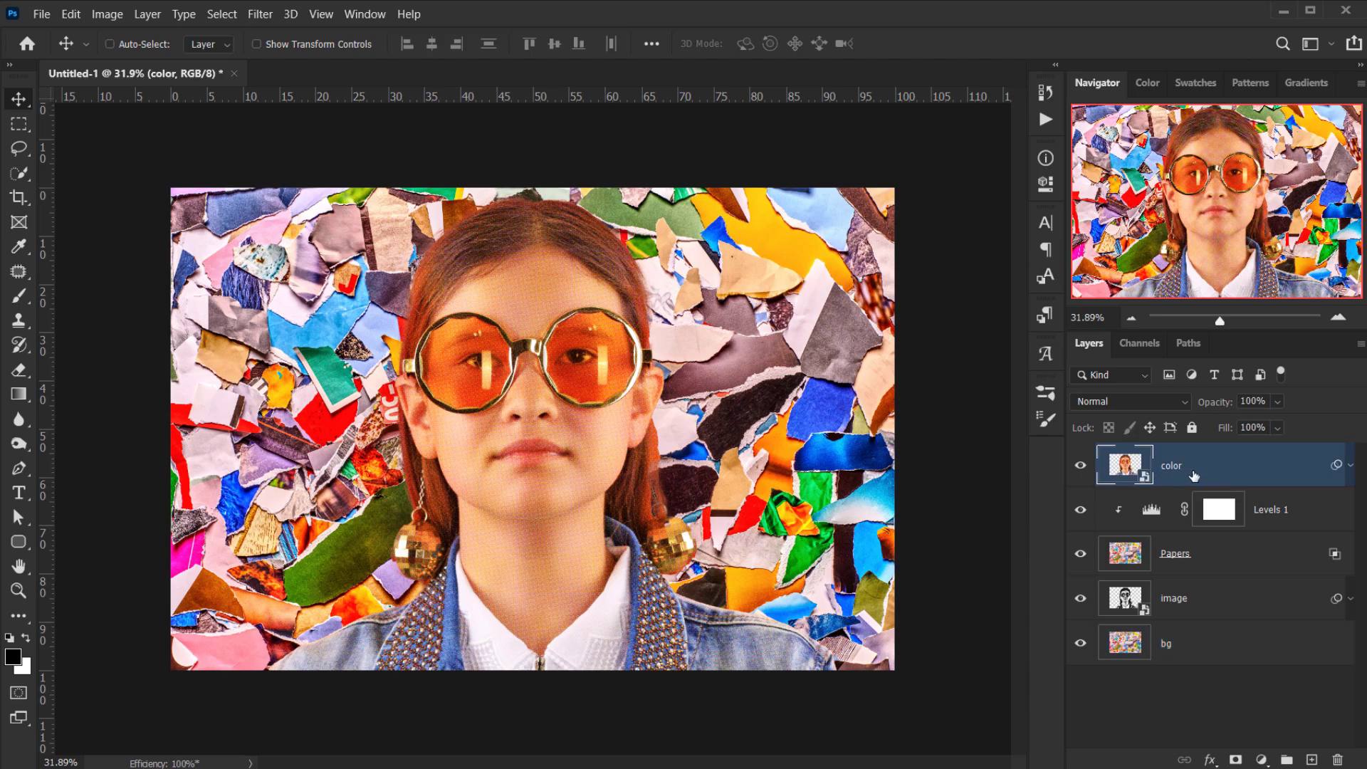
left_click(1237, 761)
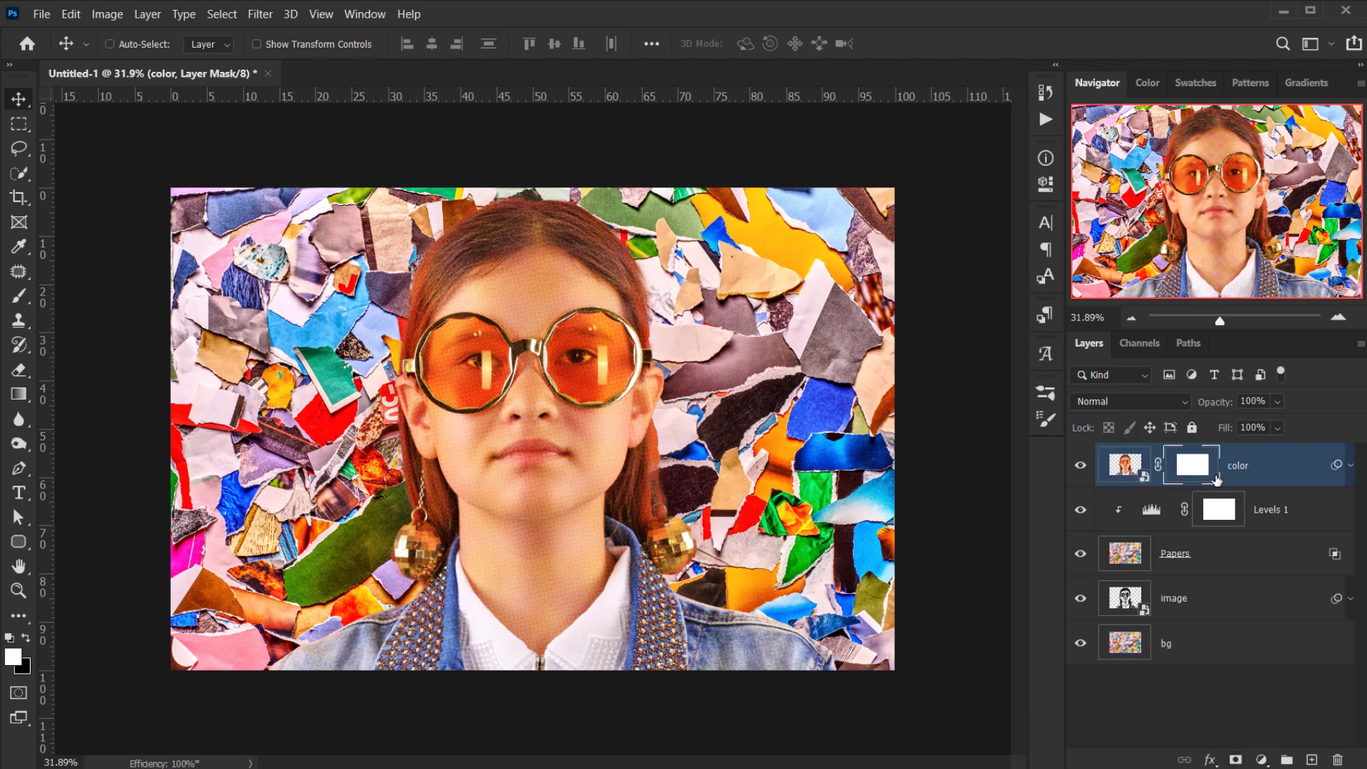
- Paste the copied paper texture into the color layer's mask, deselect, and return to the layer's image
left_click(1177, 468, "alt")
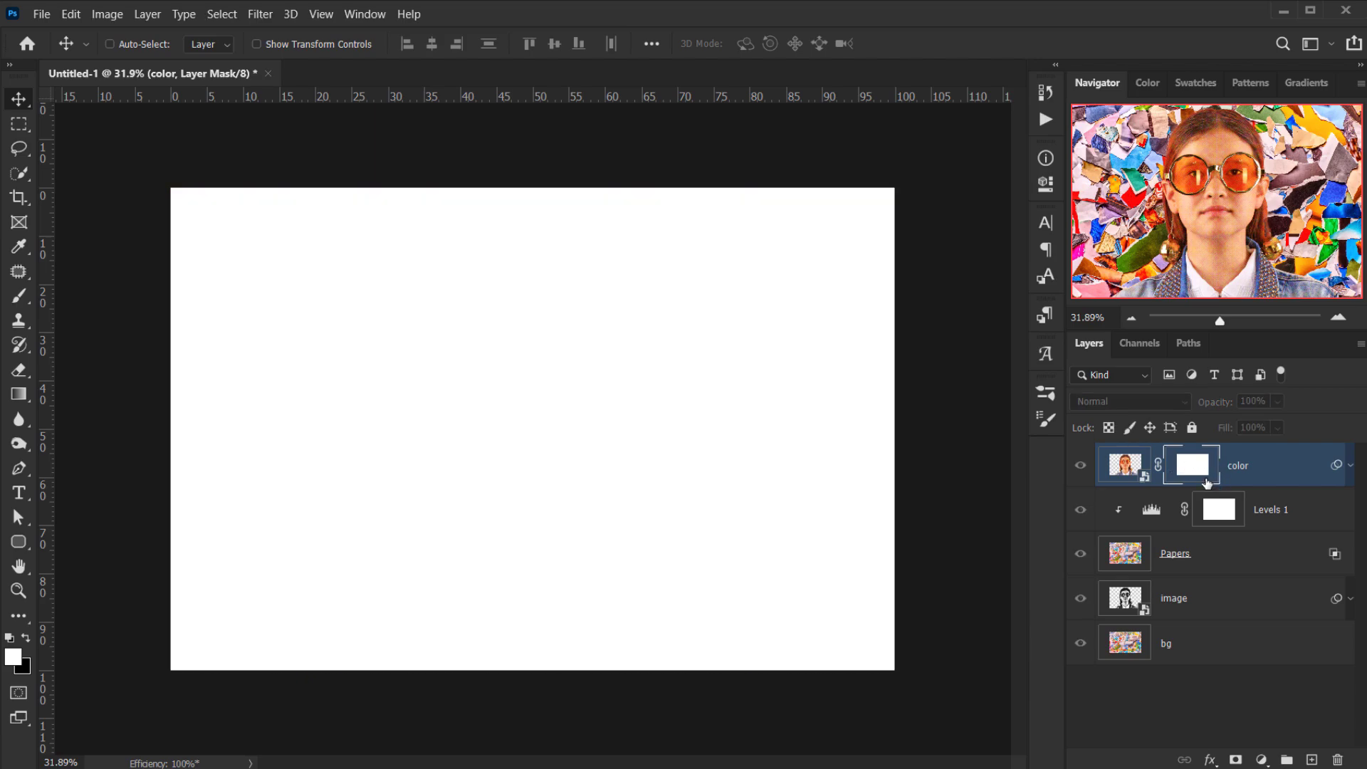
left_click(70, 17)
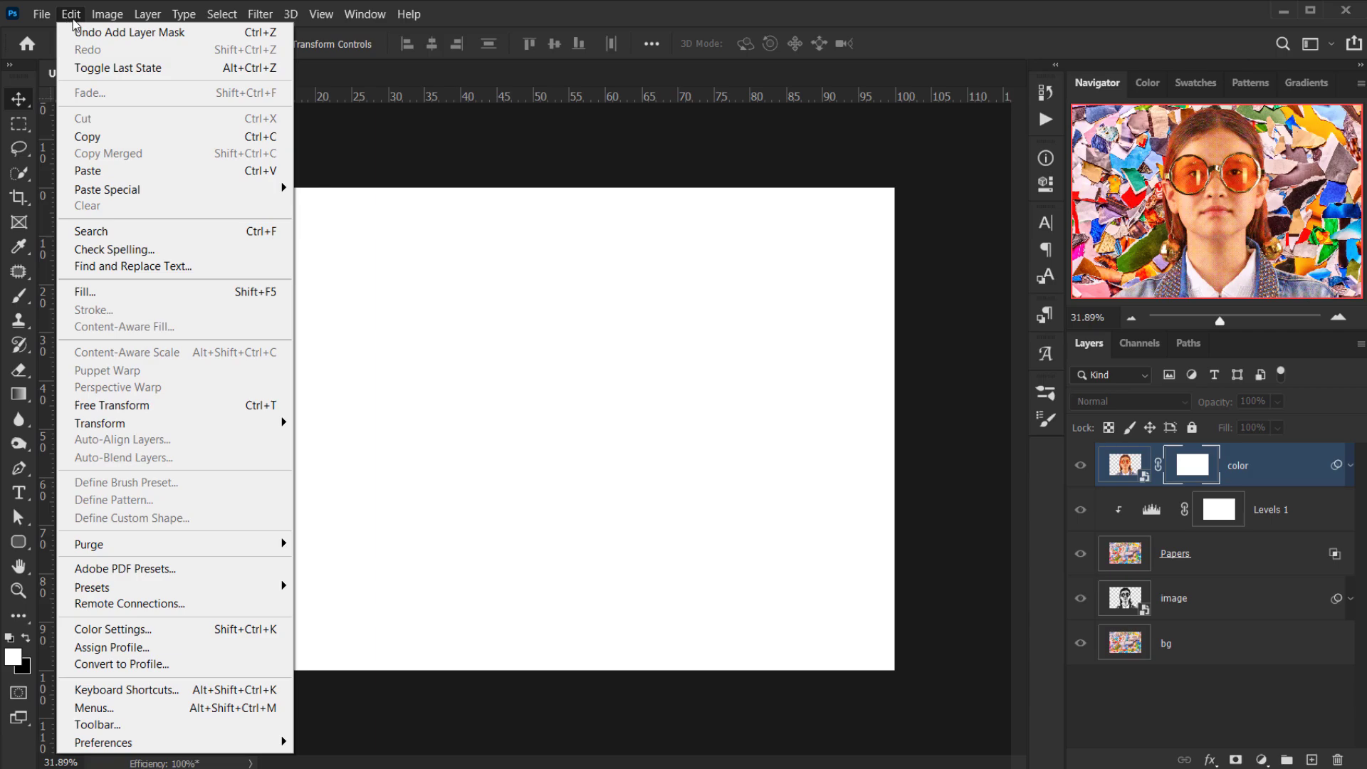
left_click(83, 171)
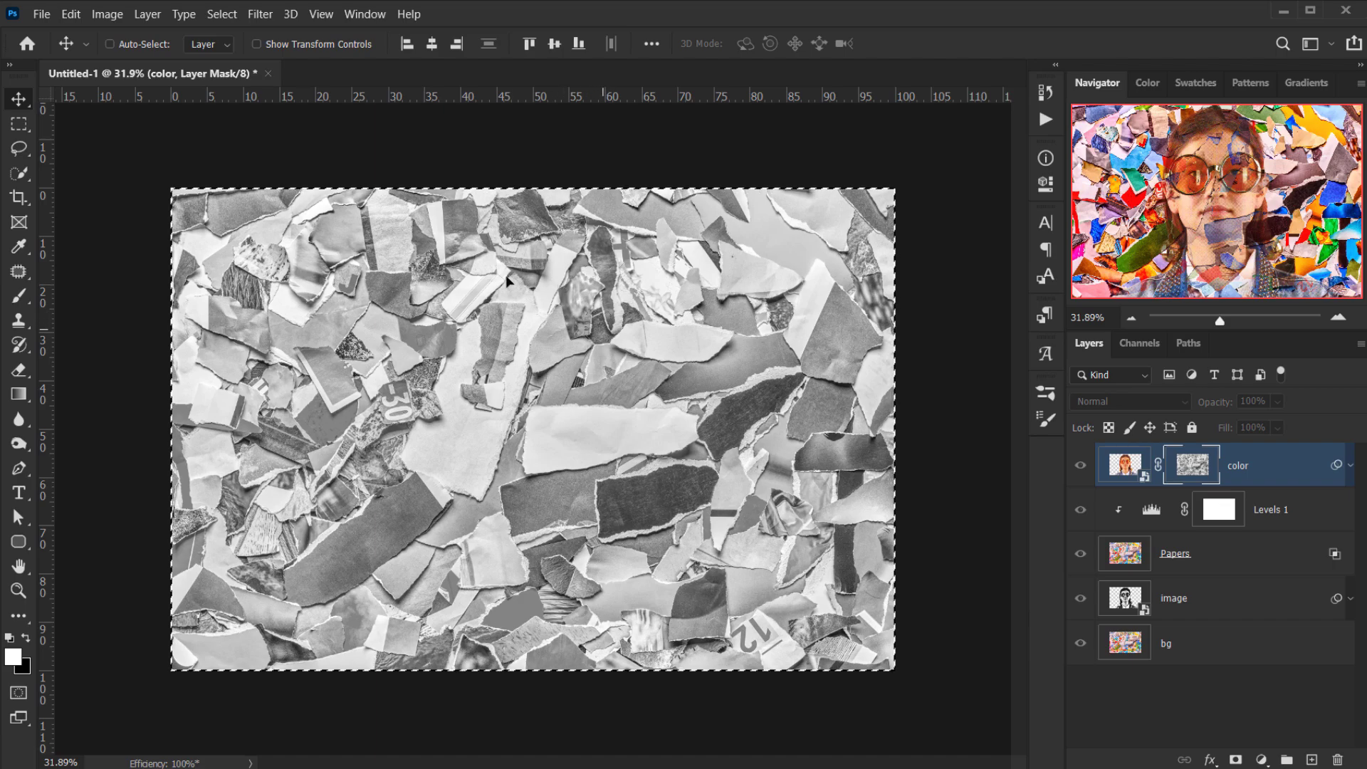
left_click(222, 14)
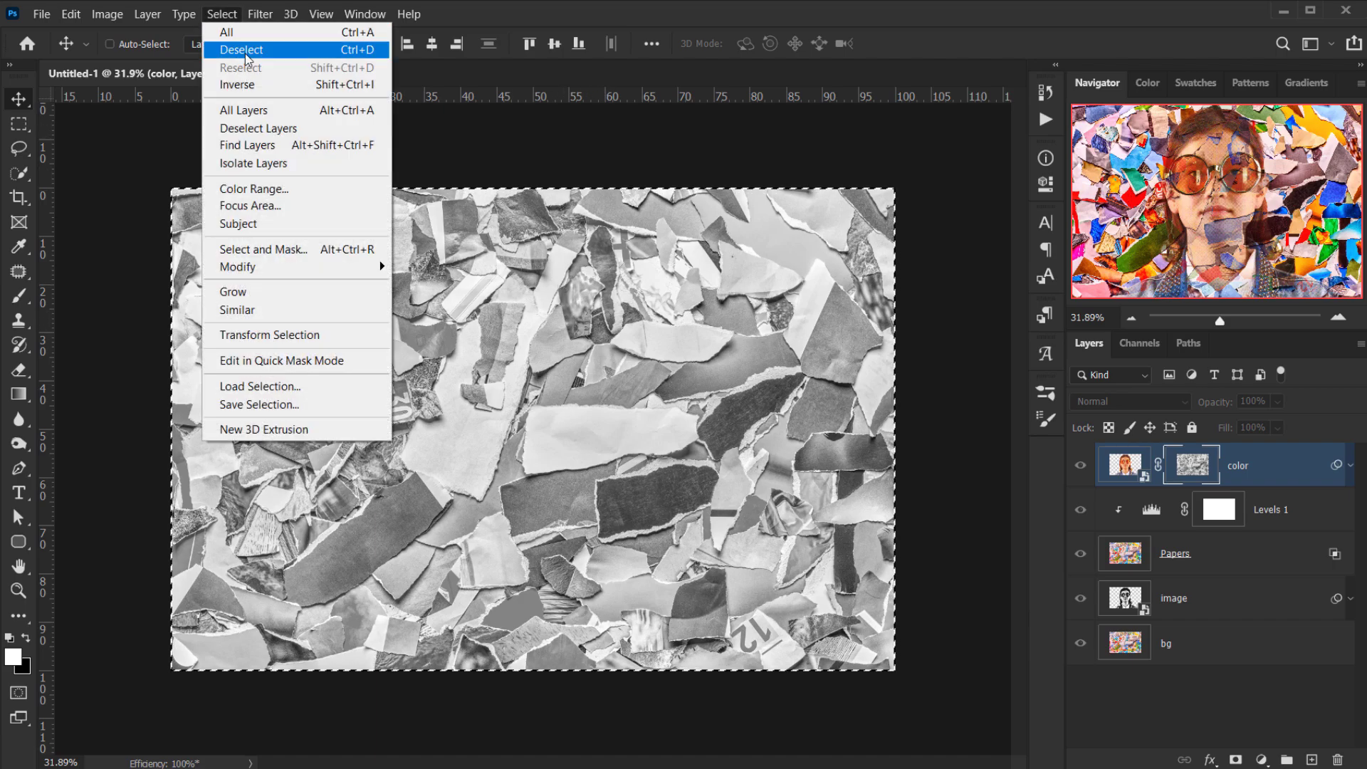
left_click(235, 50)
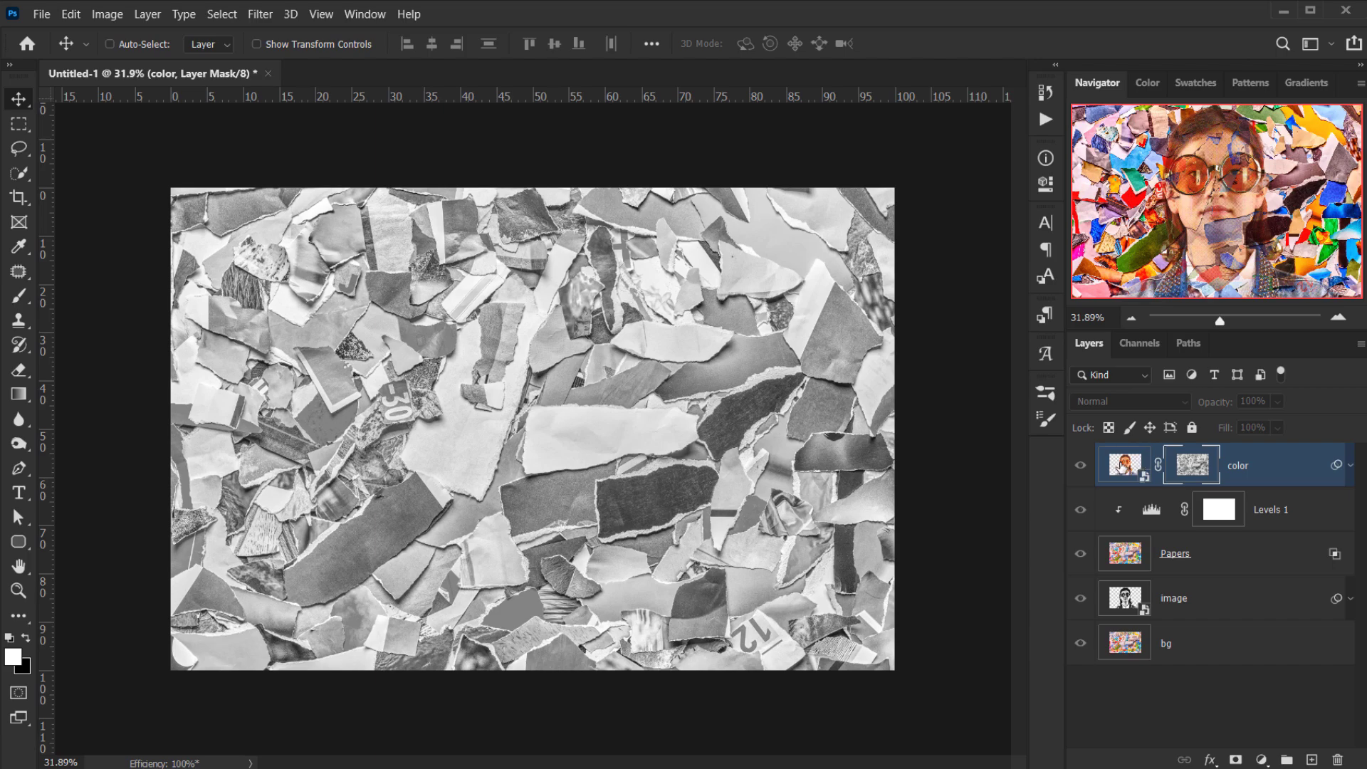
left_click(1123, 465)
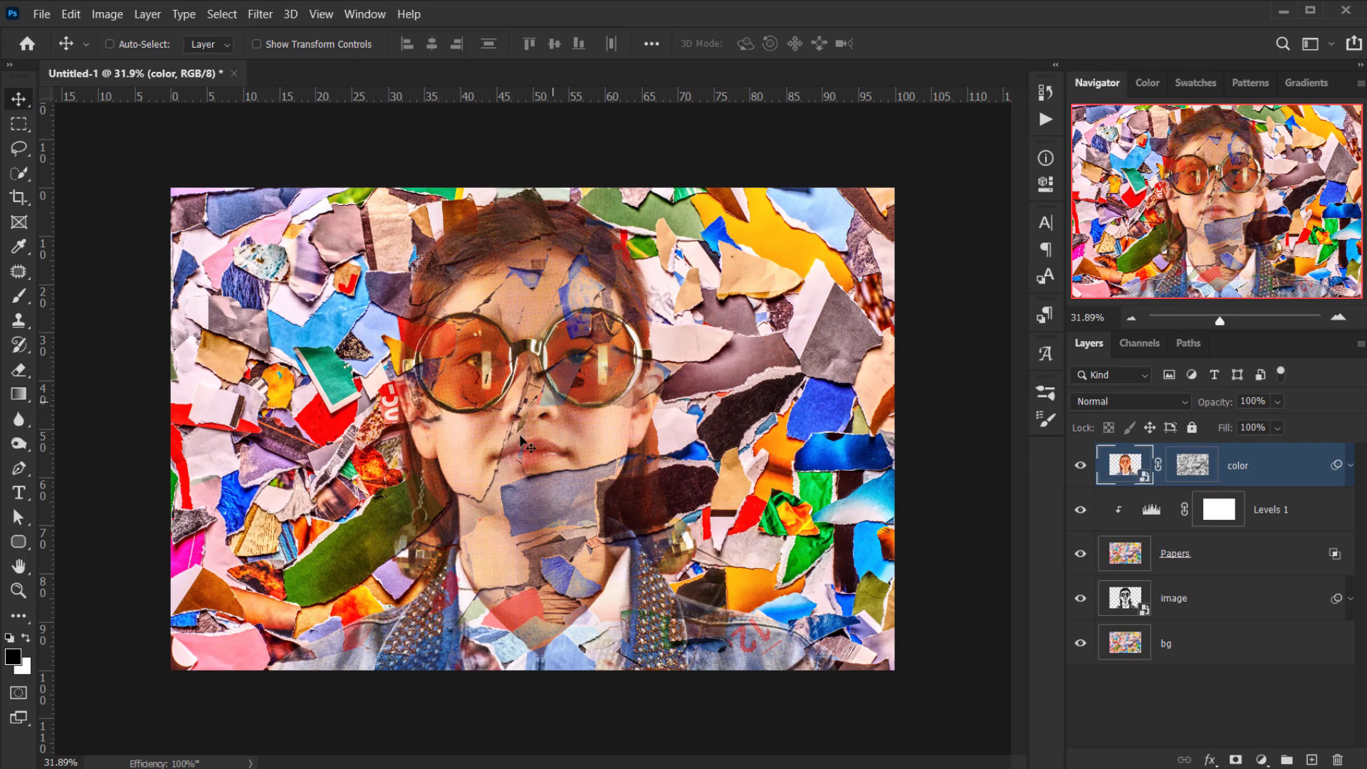
- Compare the collage with the masked color layer hidden and shown at several magnifications
scroll(521, 437, "up", 1)
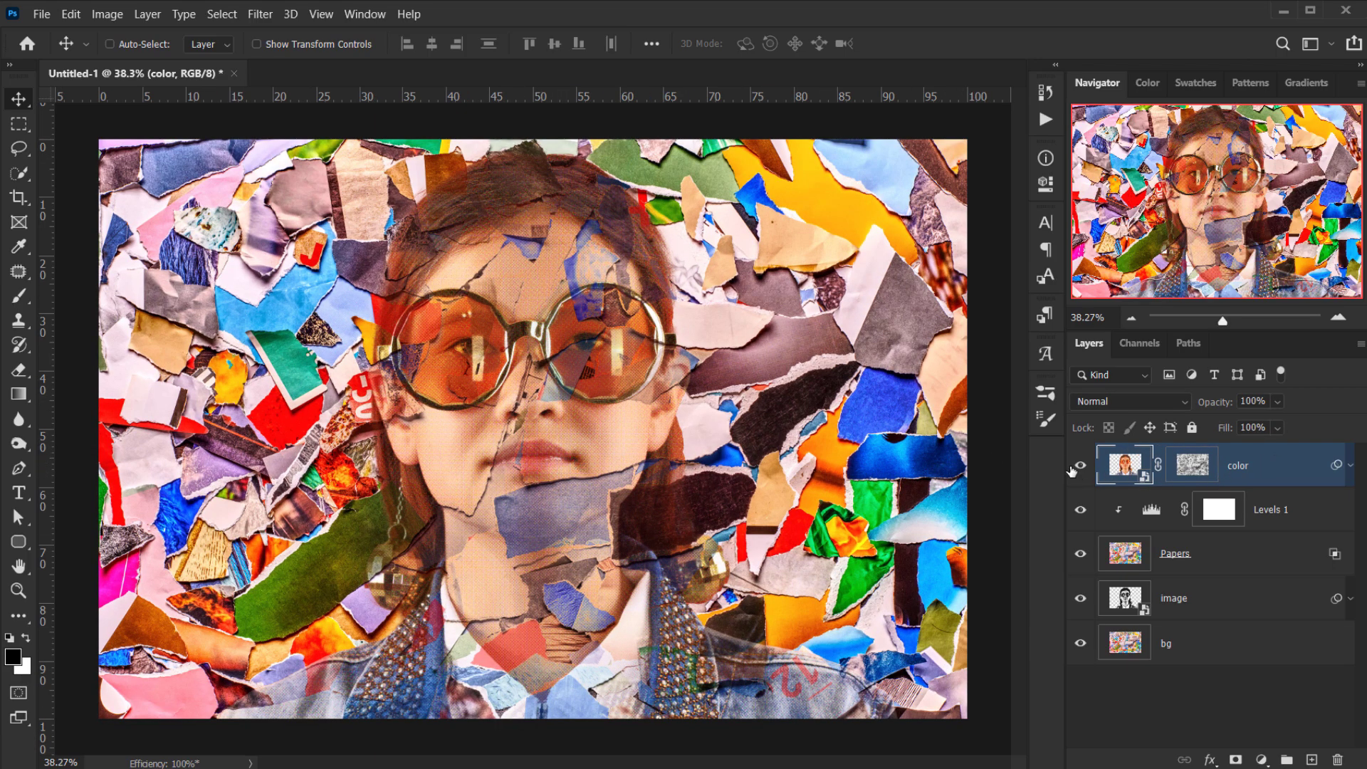
scroll(427, 434, "up", 3)
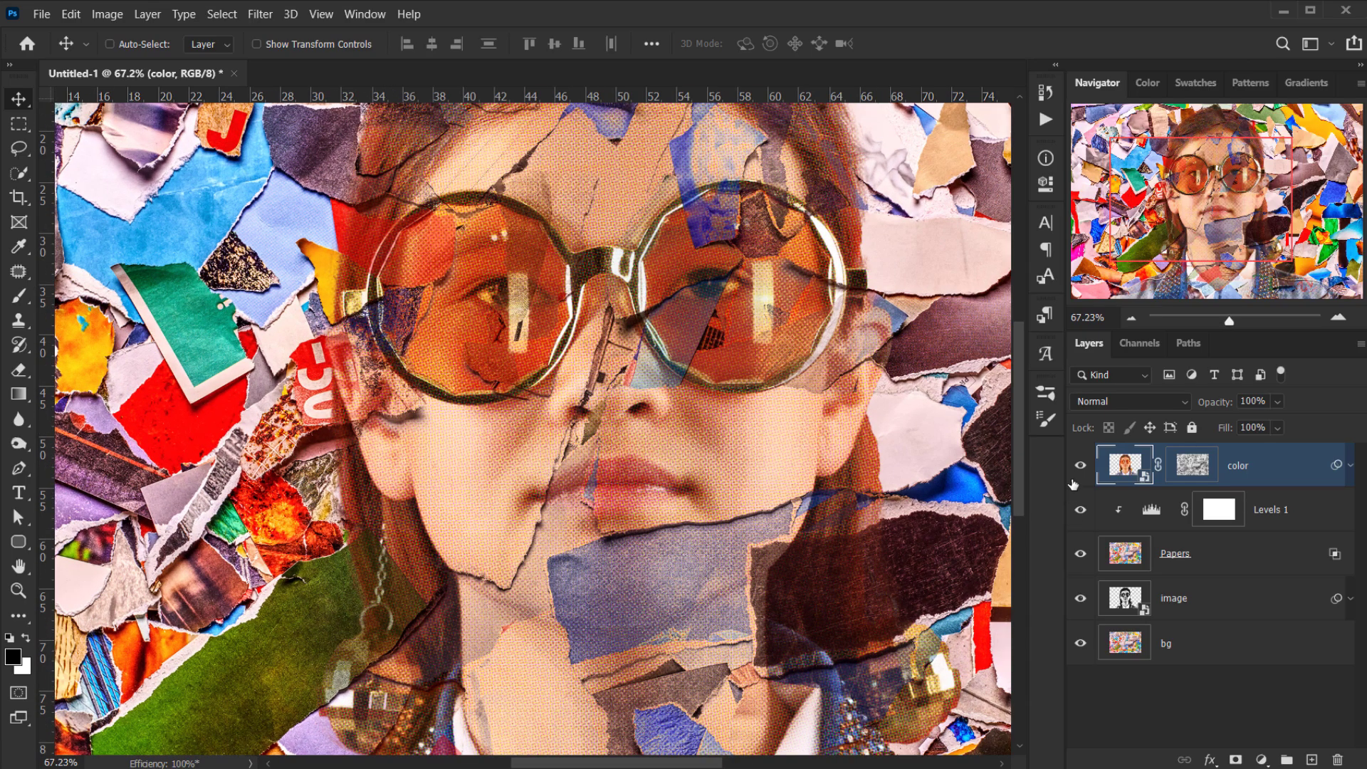
left_click(1081, 467)
left_click(1082, 467)
left_click(1082, 468)
left_click(1082, 468)
scroll(611, 352, "down", 3)
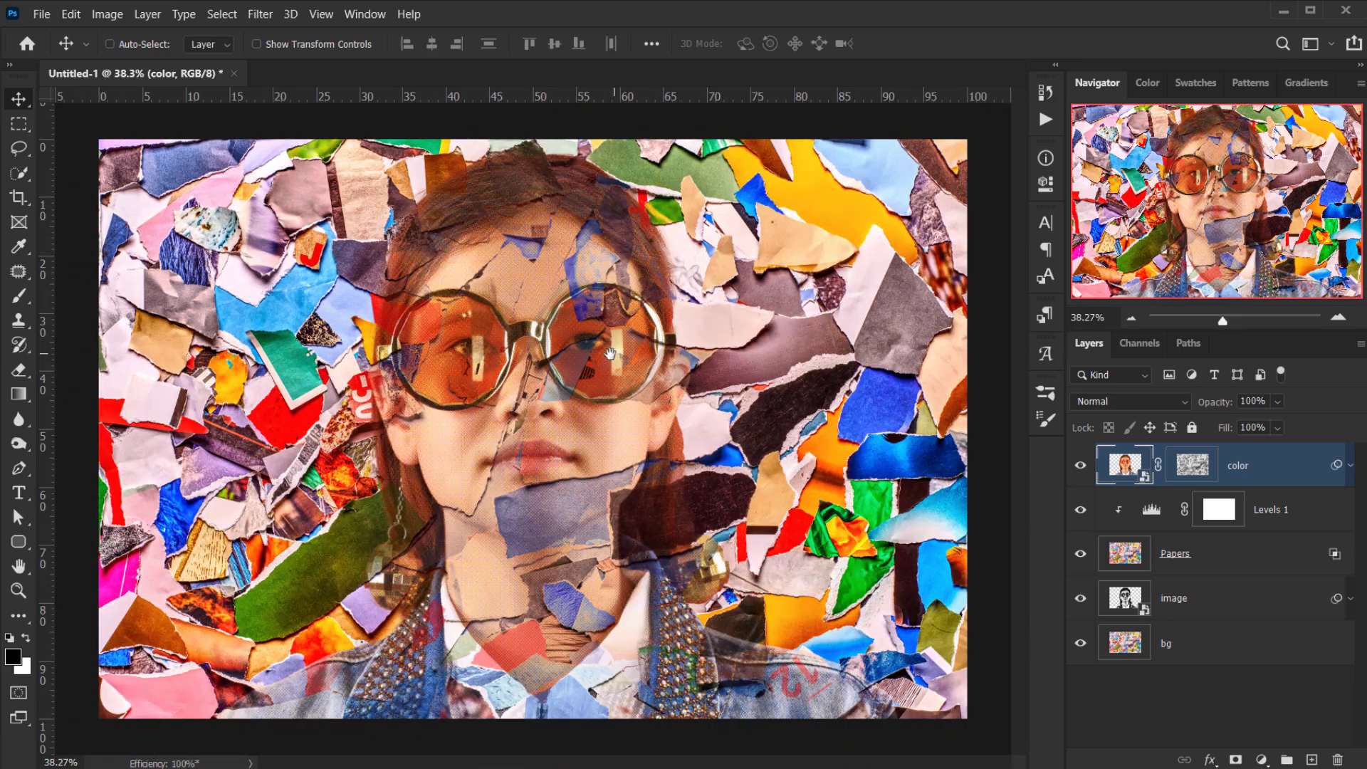
scroll(731, 477, "up", 2)
- Apply Levels to the color layer's mask with input black at 96, midtone at 0.81 and white at 209
left_click(1203, 471)
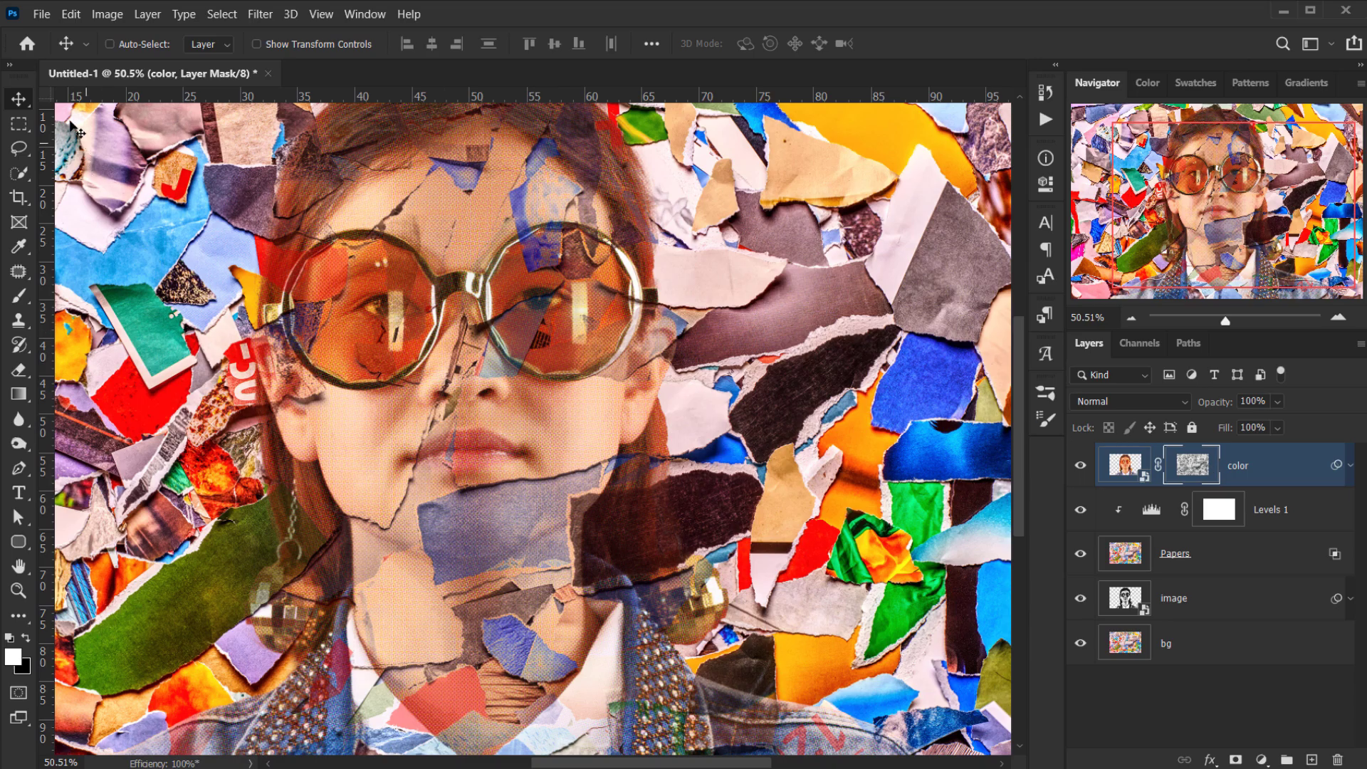
left_click(121, 24)
mouse_move(147, 60)
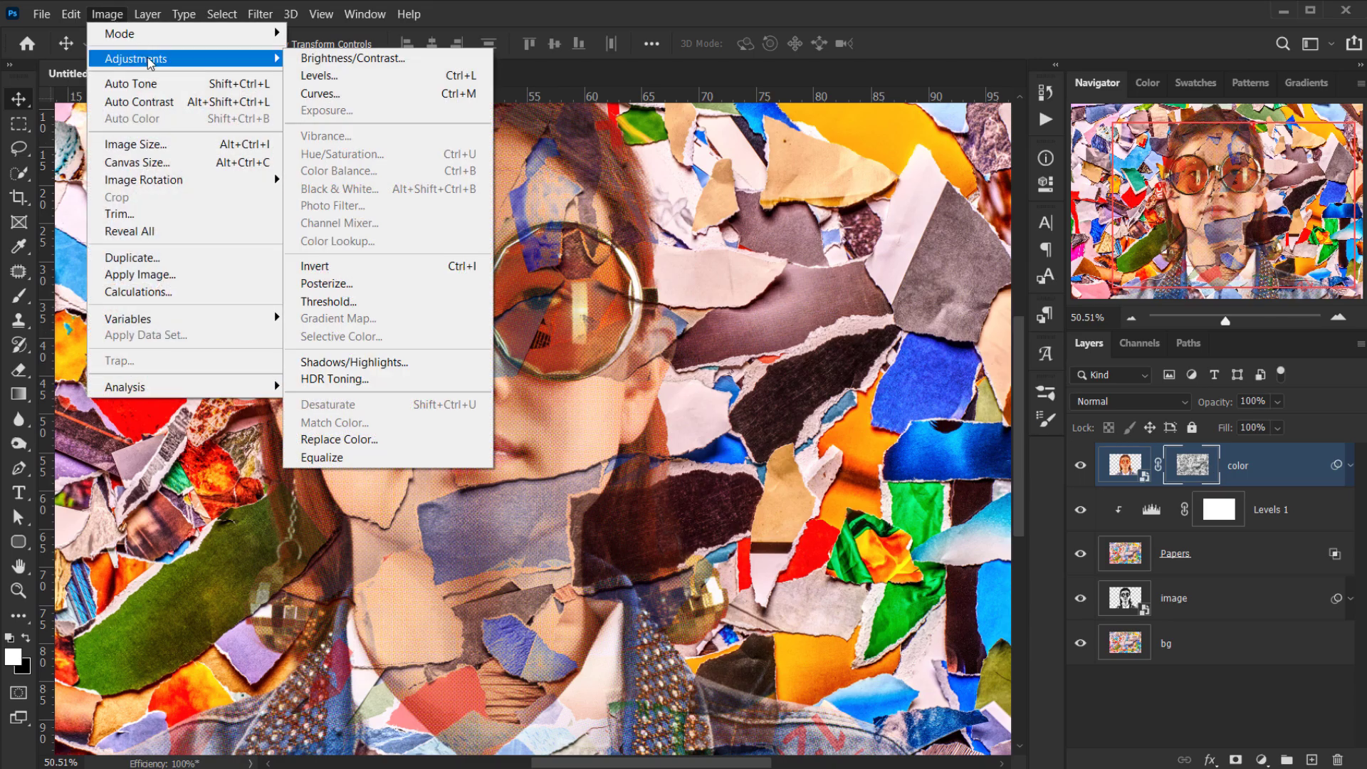
left_click(397, 75)
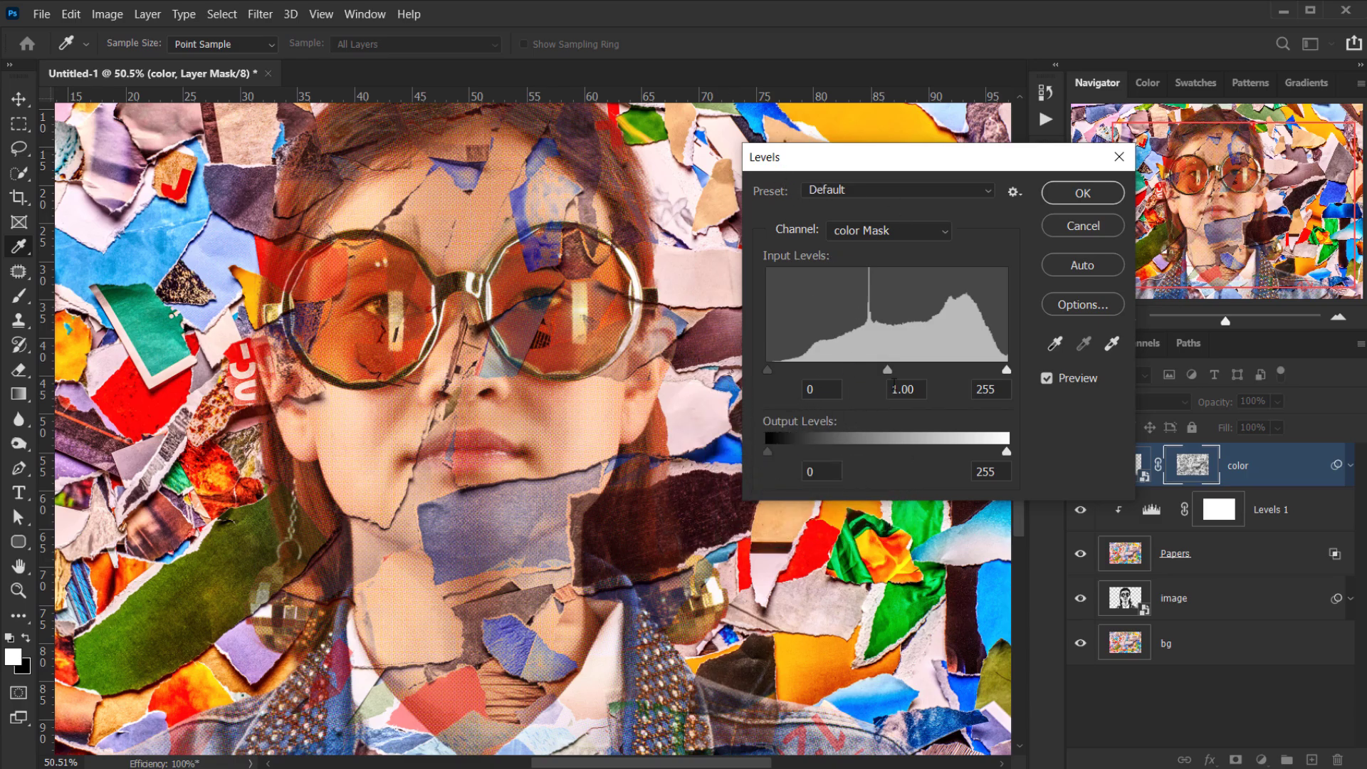
left_click_drag(887, 368, 927, 365)
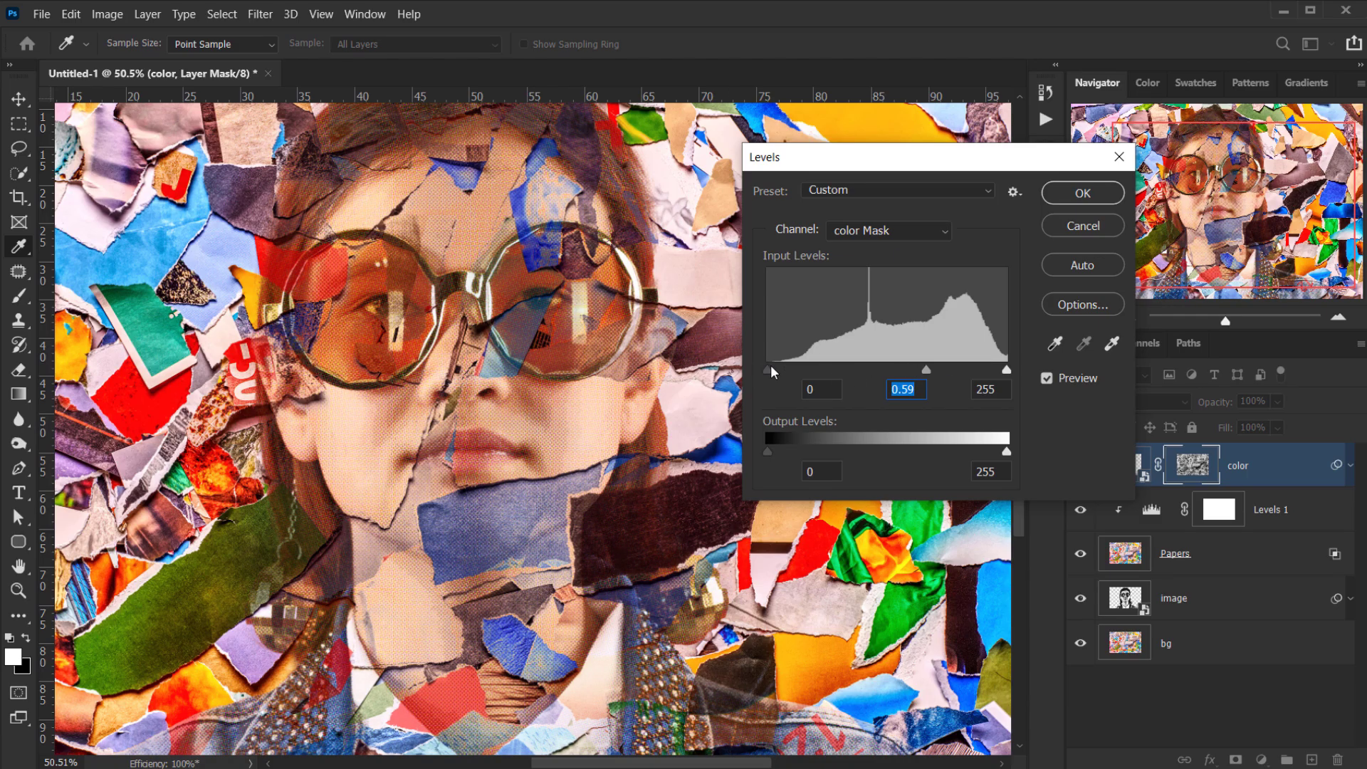
left_click_drag(770, 369, 833, 368)
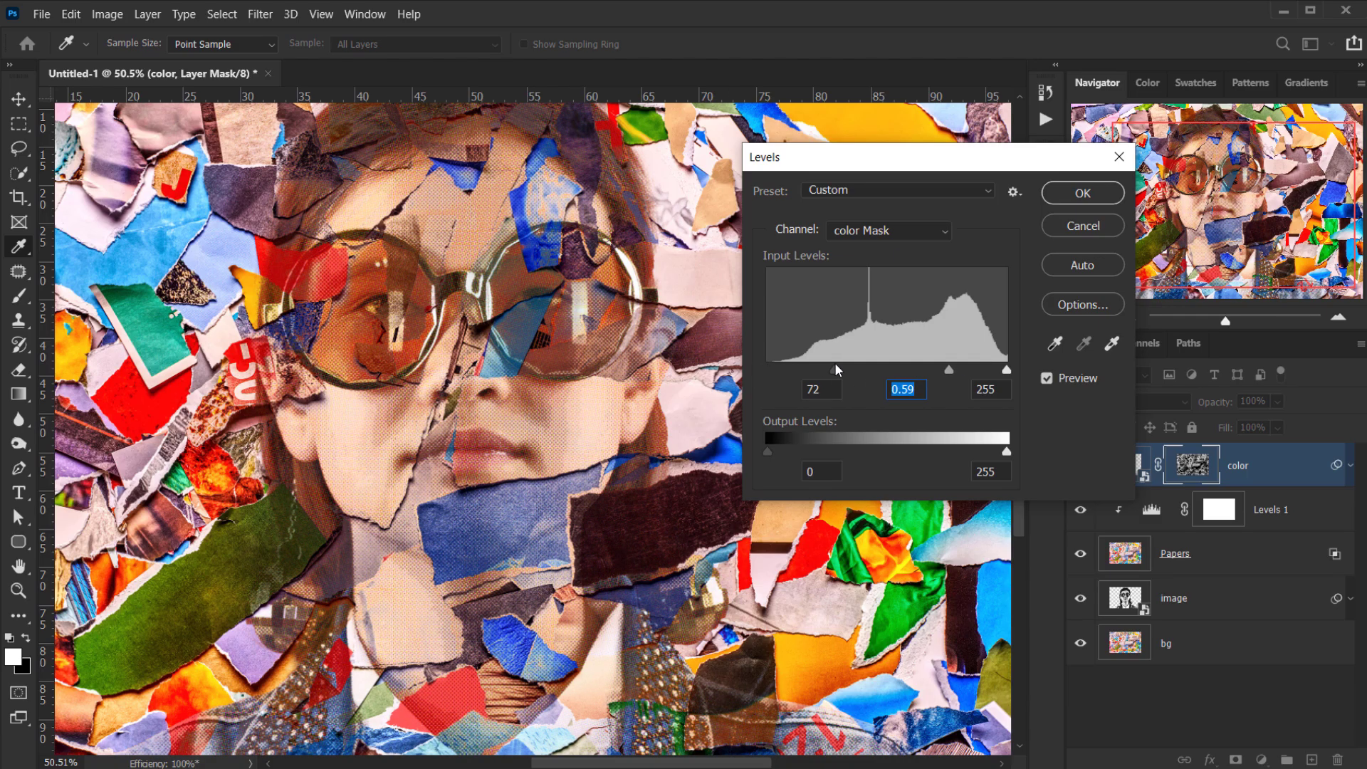
left_click(1006, 369)
mouse_move(941, 366)
left_mouse_down()
mouse_move(926, 367)
mouse_move(946, 368)
left_mouse_up()
left_click_drag(853, 368, 857, 367)
left_click_drag(955, 369, 919, 372)
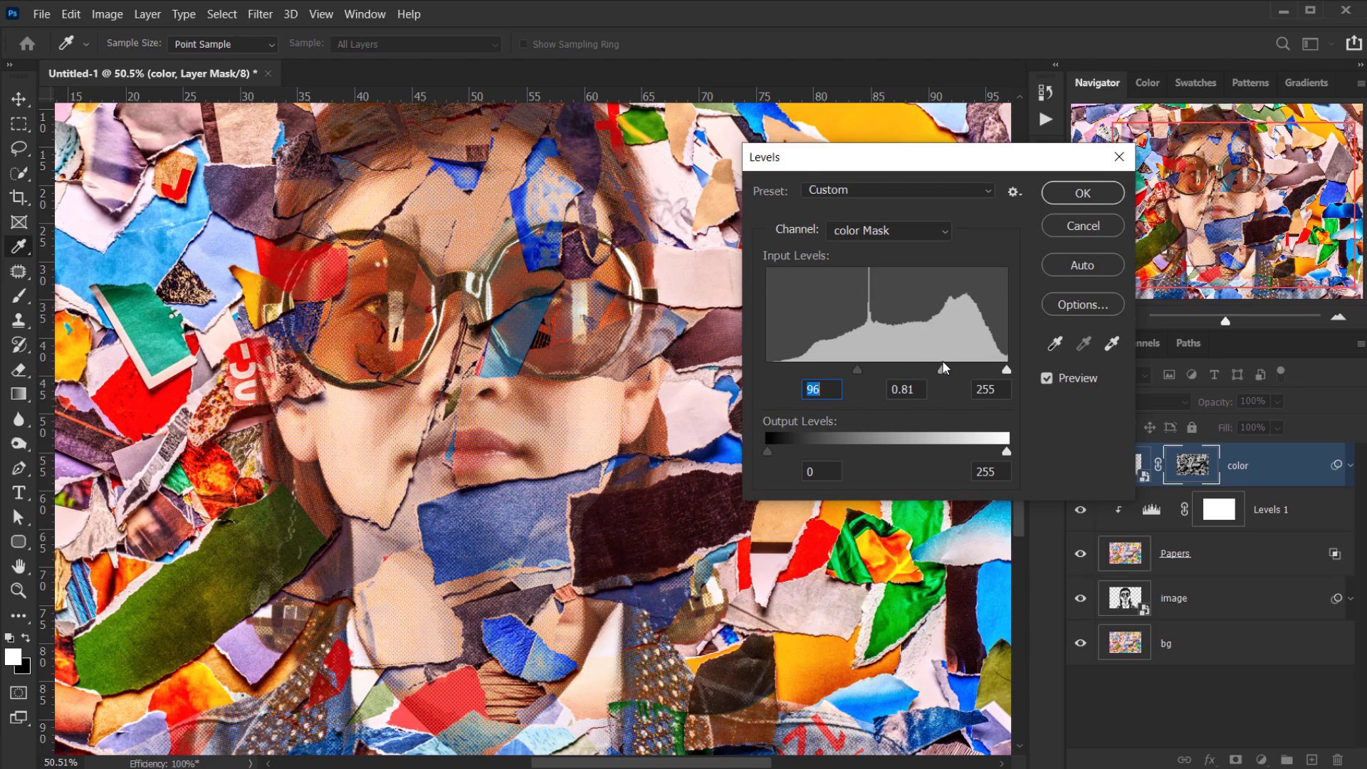
left_click_drag(1006, 369, 966, 370)
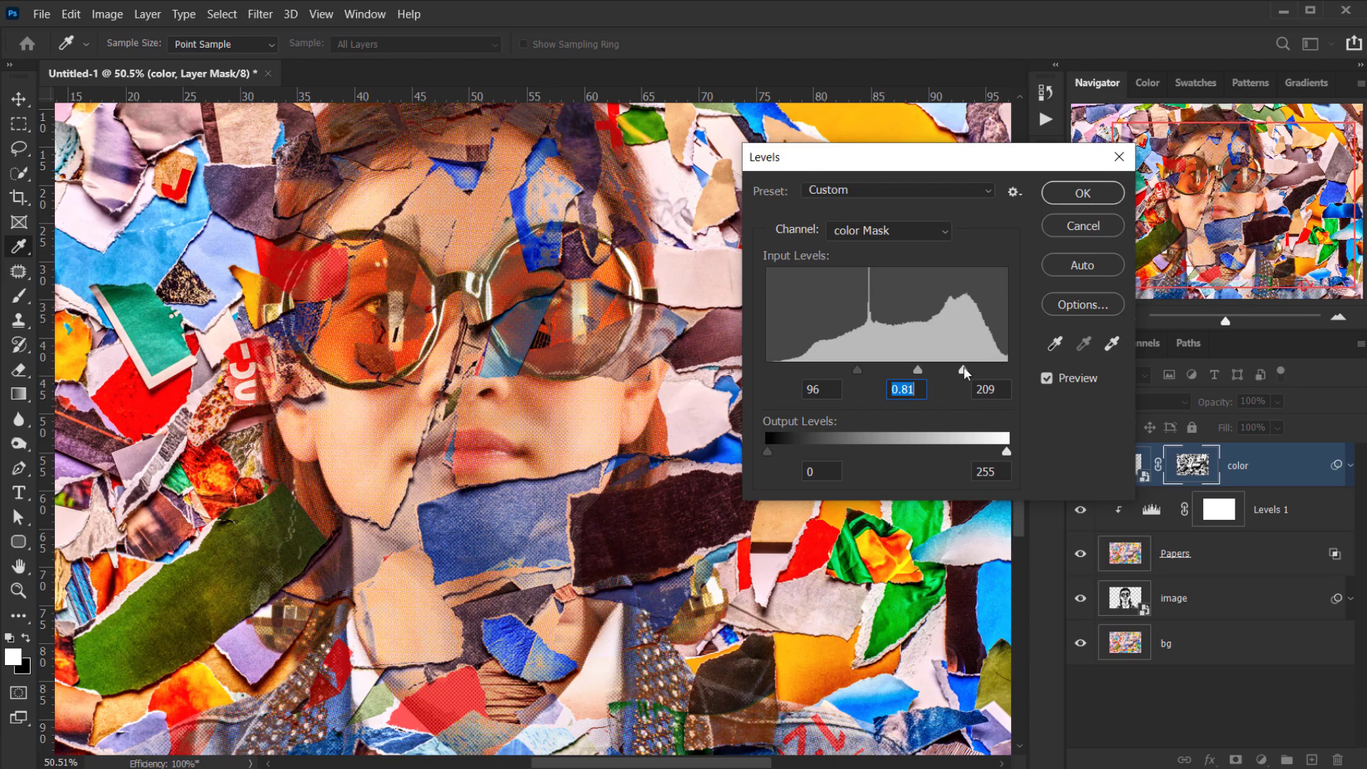
left_click(1083, 193)
- Toggle the color layer's visibility to judge the adjusted mask against the collage, leaving the layer shown
key("v")
scroll(489, 423, "down", 3)
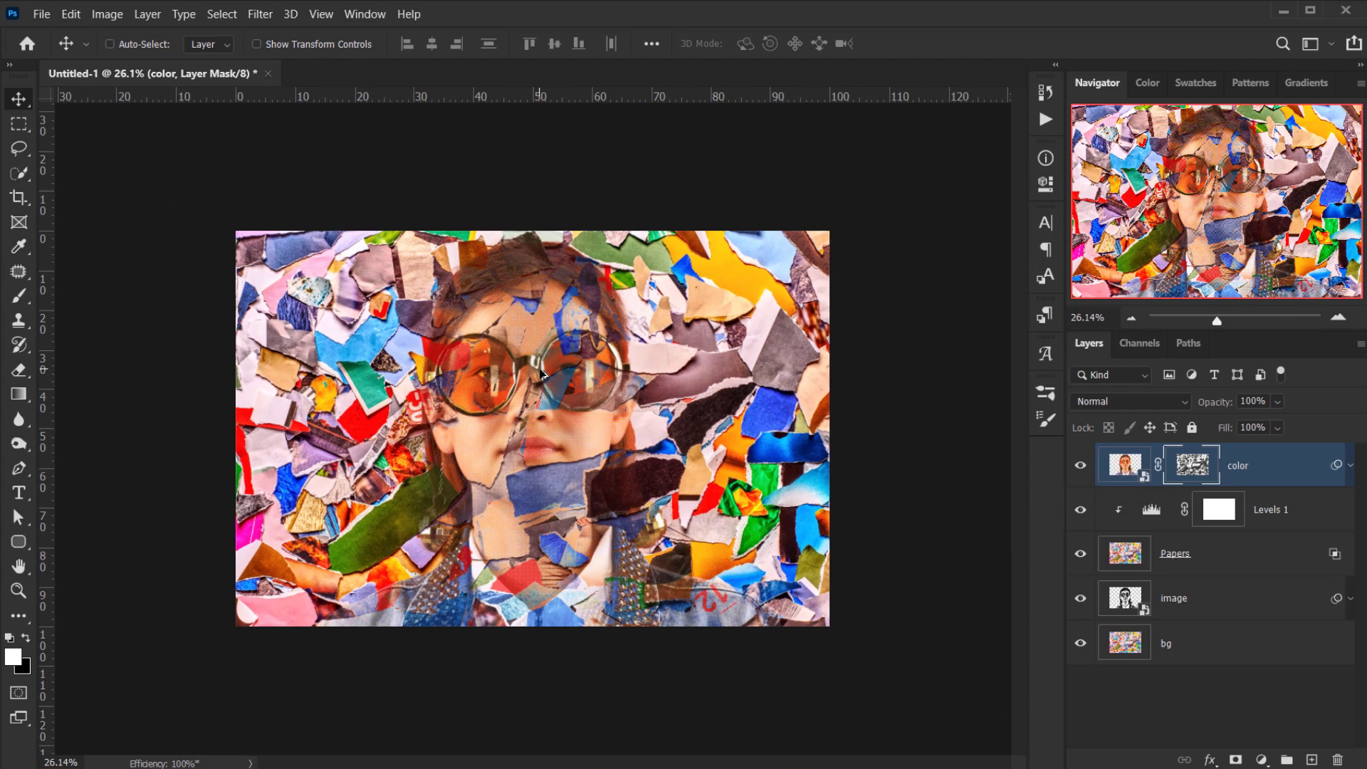
scroll(490, 422, "up", 1)
scroll(489, 422, "up", 1)
left_click(1079, 467)
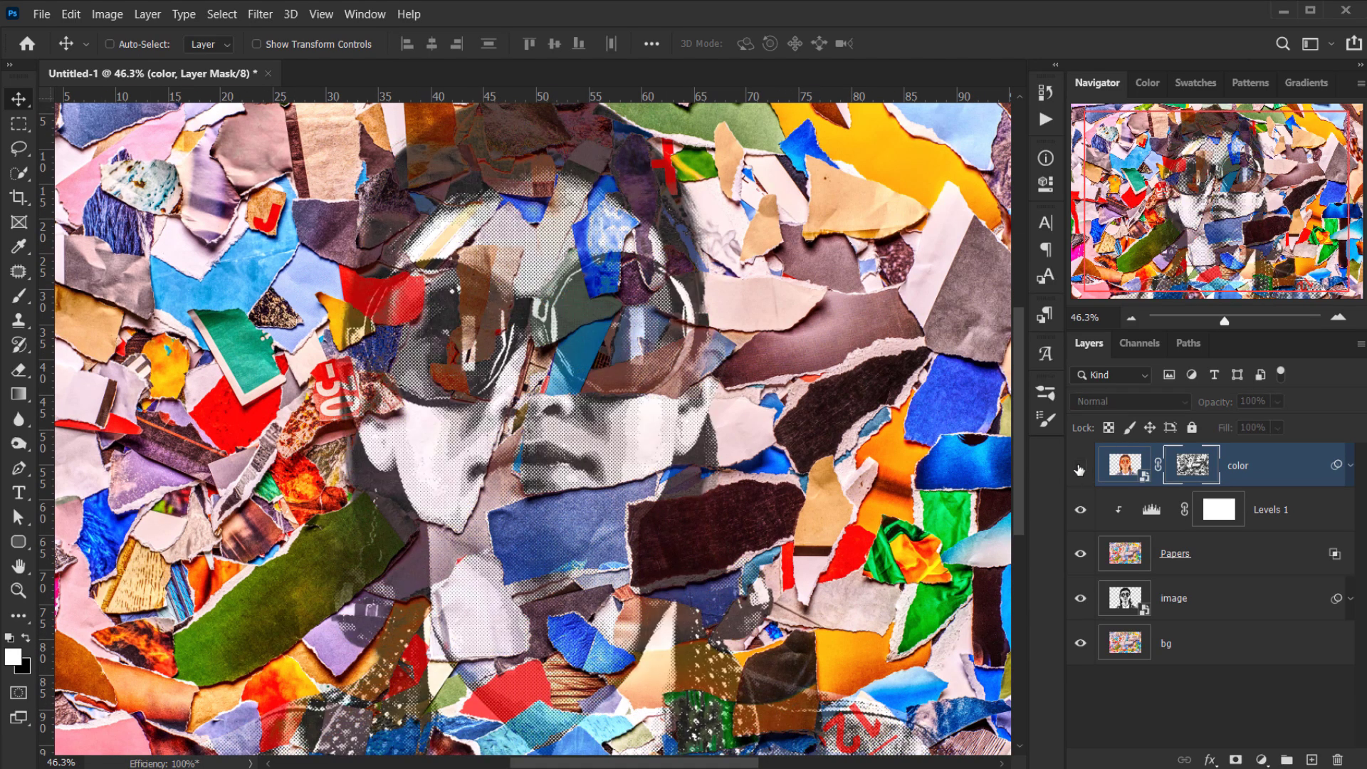
left_click(1079, 467)
left_click(1079, 467)
left_click(1081, 467)
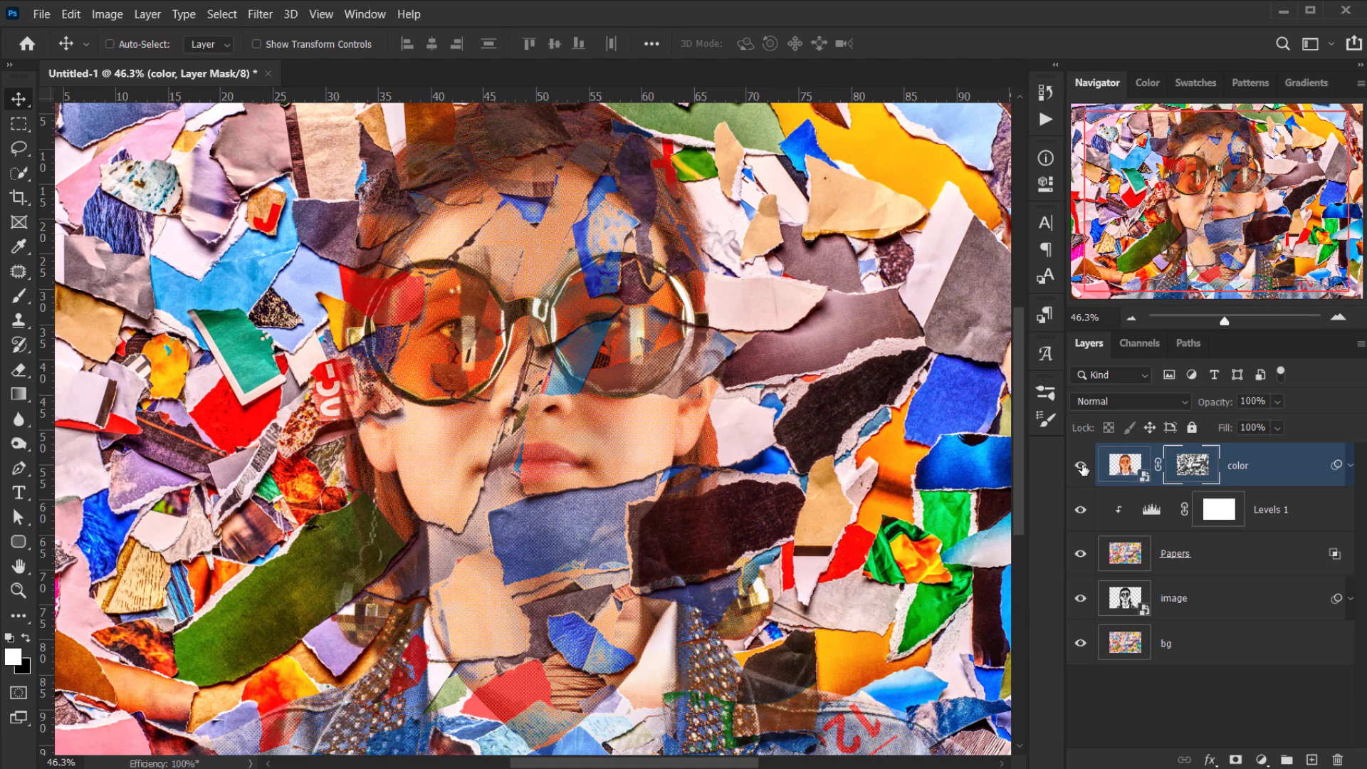
- Reduce the color layer's fill to 74% and check the portrait's blend at several magnifications
mouse_move(1225, 428)
left_mouse_down()
mouse_move(1177, 431)
mouse_move(1202, 434)
left_mouse_up()
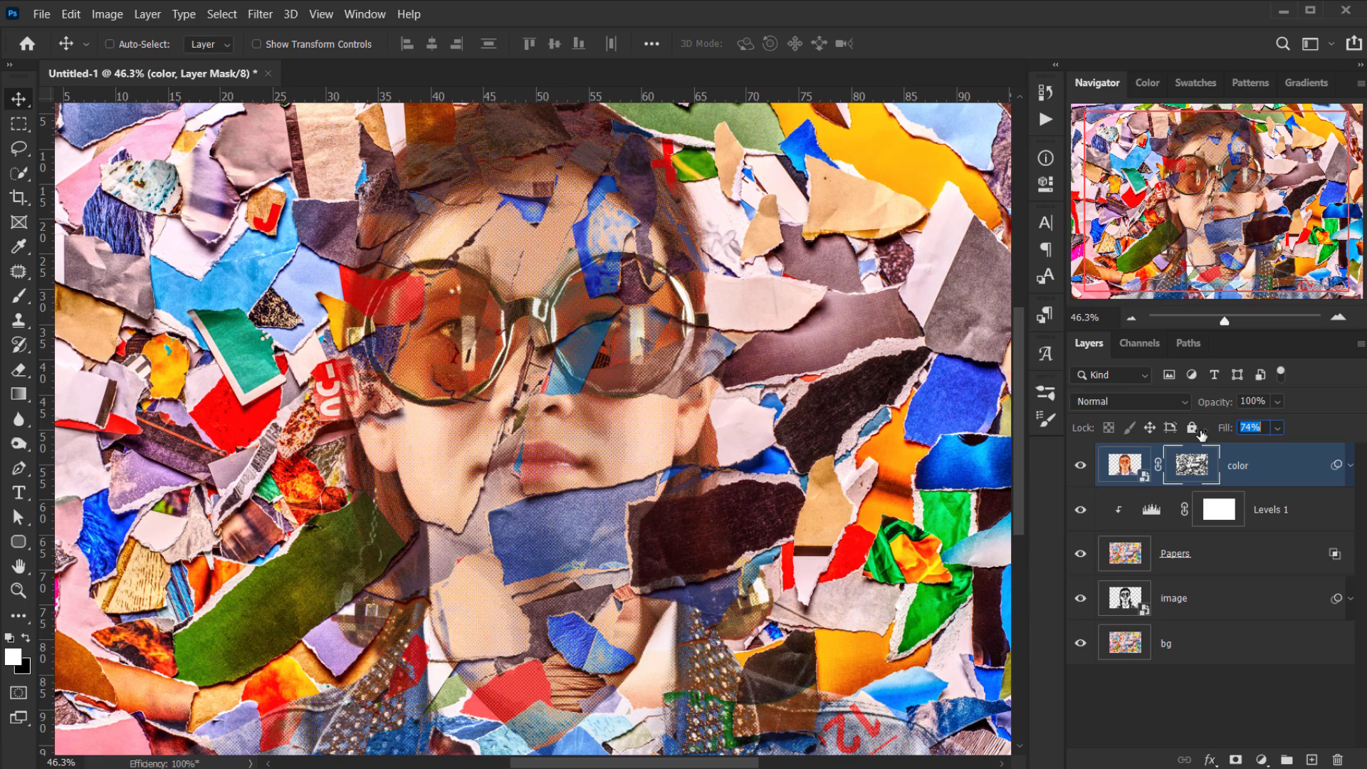
scroll(668, 514, "down", 3)
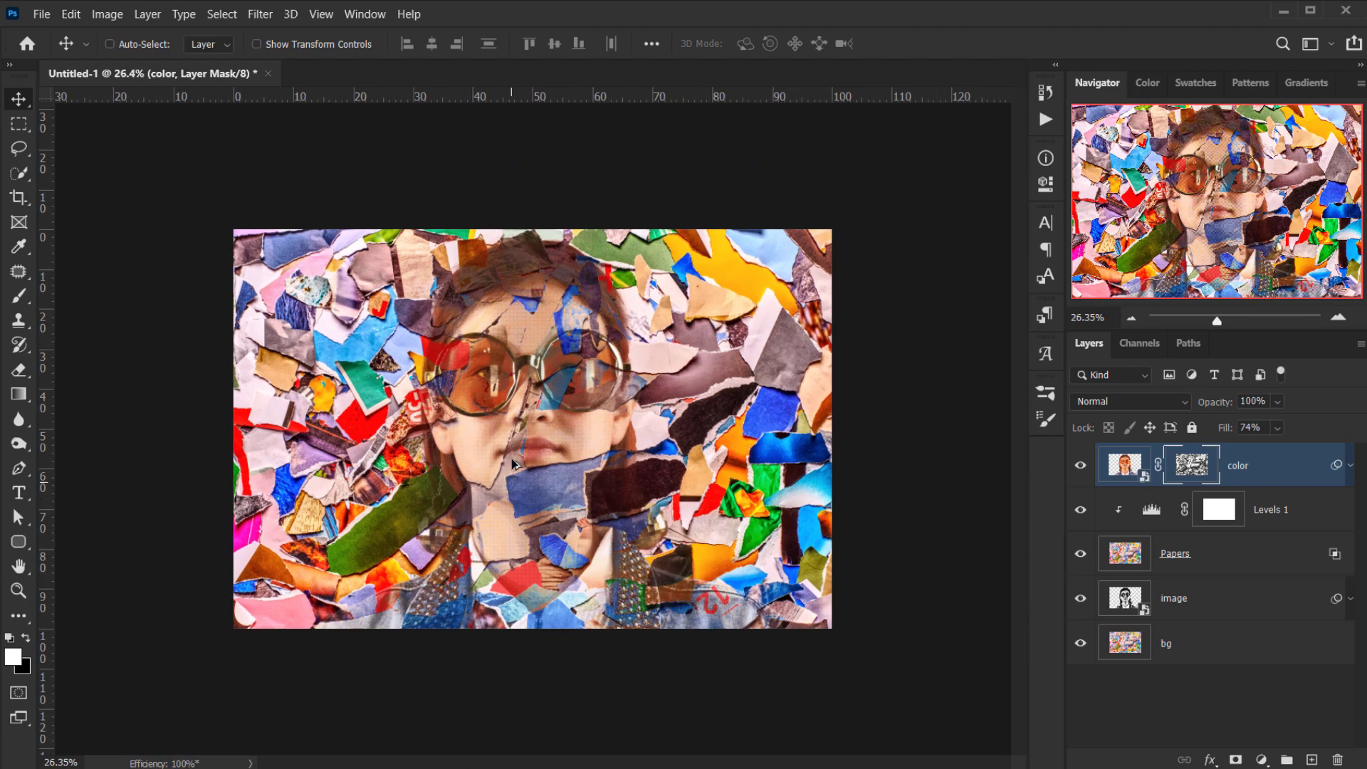
scroll(513, 463, "up", 3)
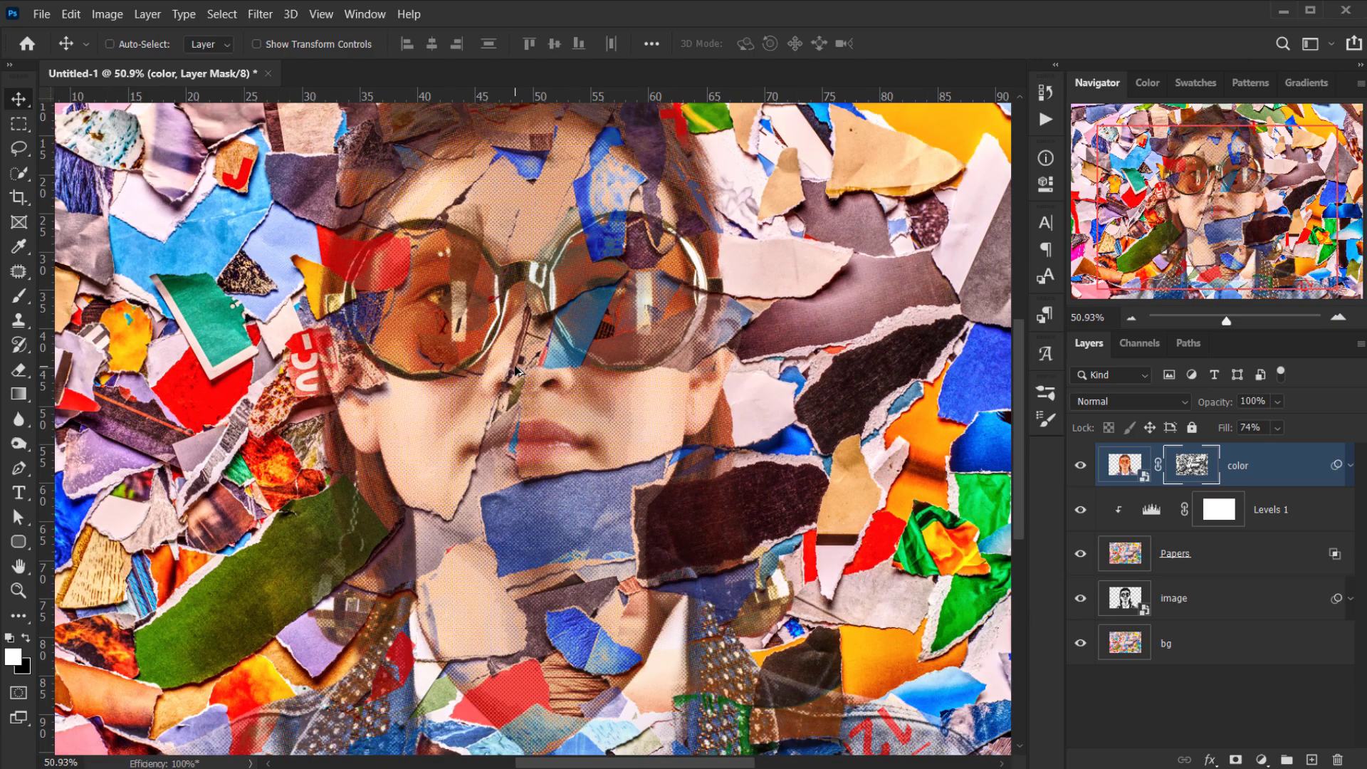
scroll(516, 370, "down", 2)
scroll(534, 410, "up", 1)
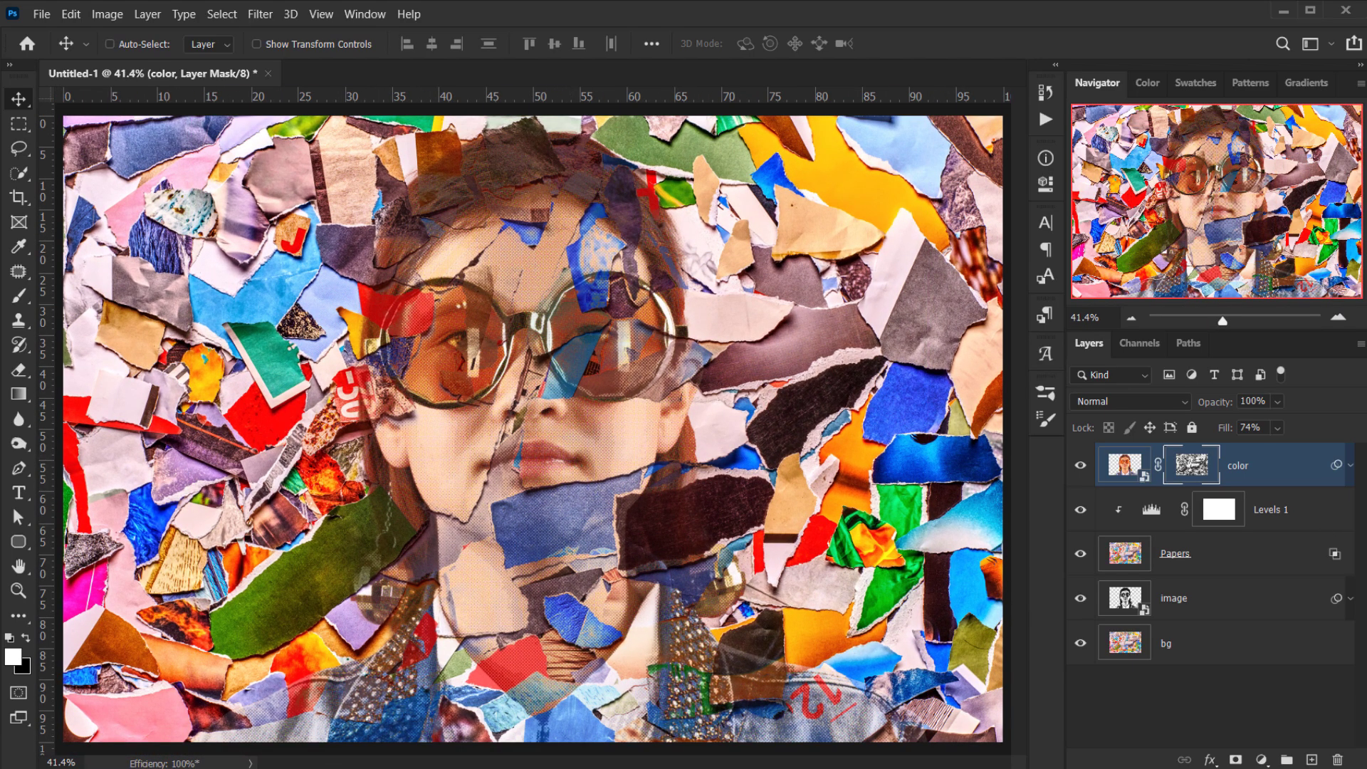
- Return to the color layer's image and add a Gradient Map adjustment layer above it
key("ctrl+2")
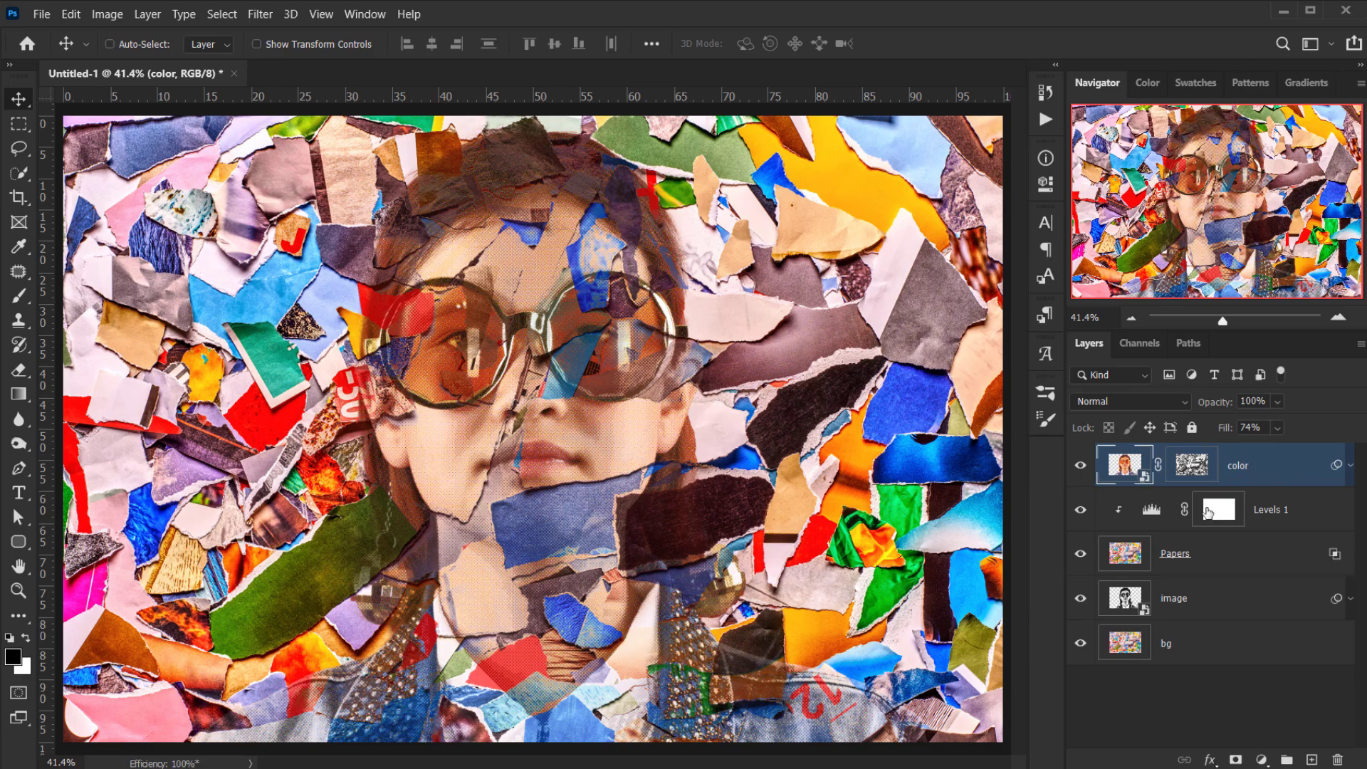
left_click(1261, 760)
left_click(1282, 734)
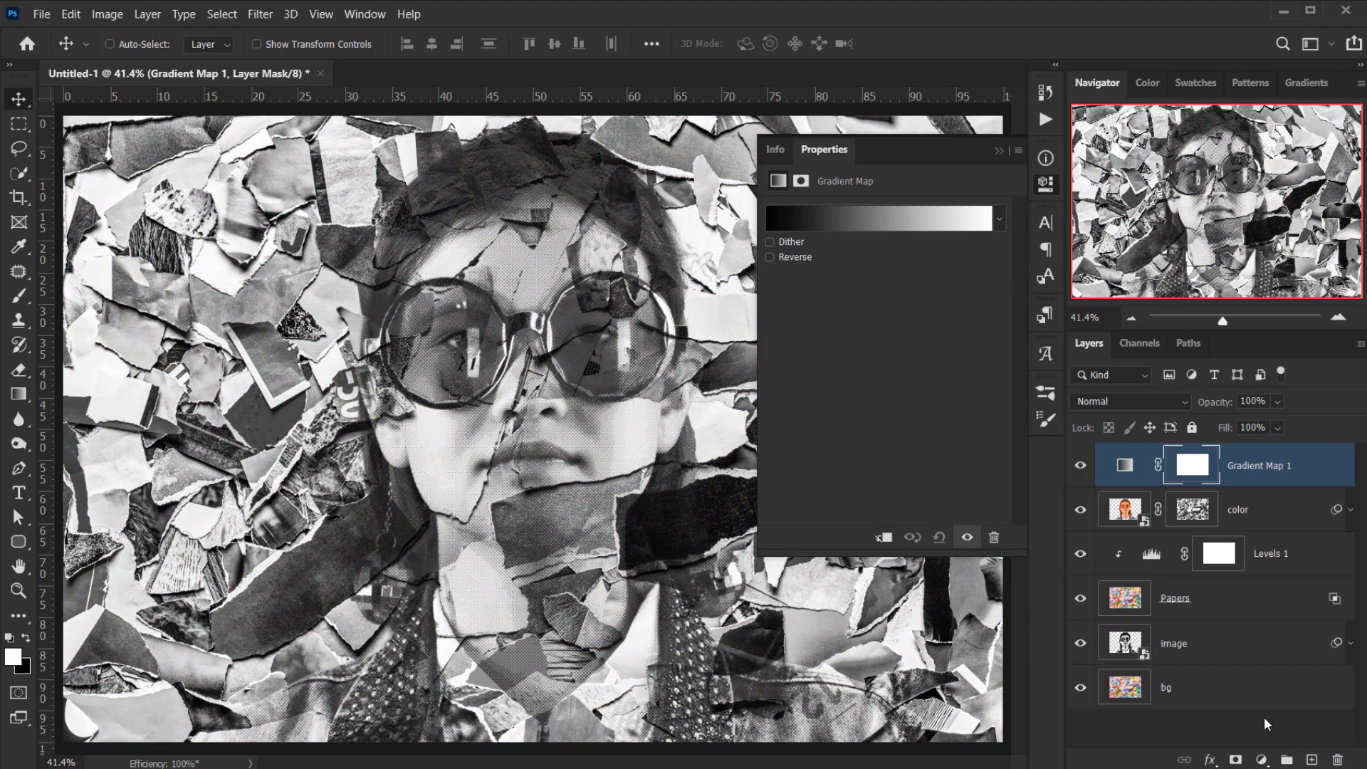
- Set the gradient map's black shadow stop to a dark brown, #341a0a
left_click(868, 229)
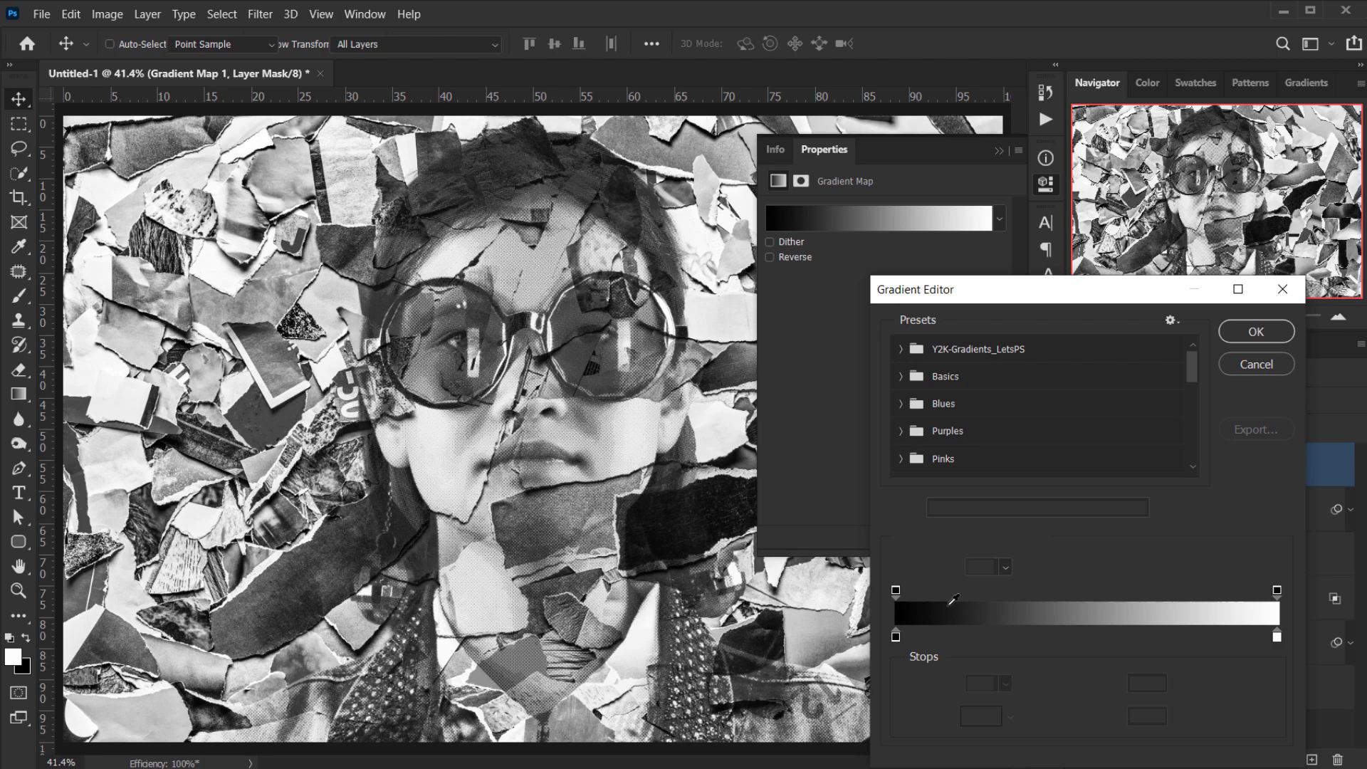
double_click(896, 636)
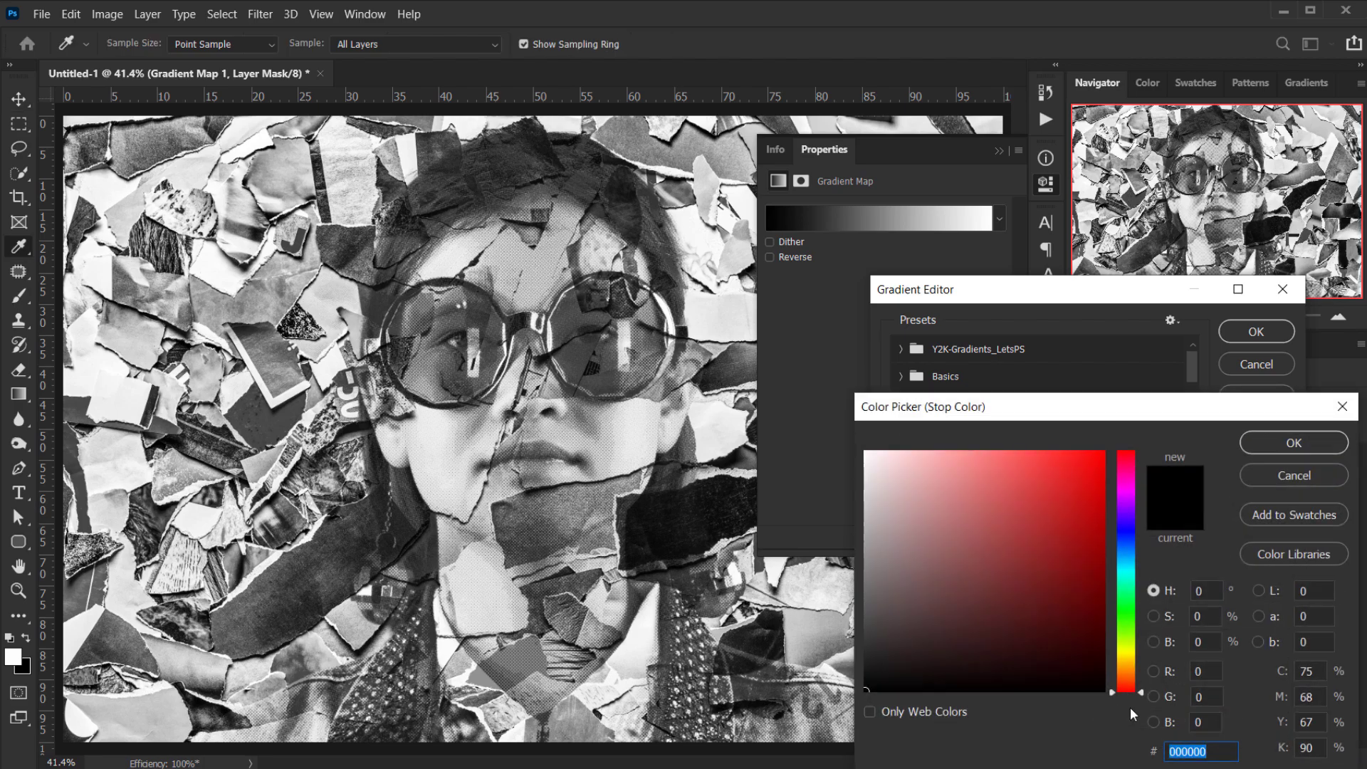
left_click(1135, 672)
type("1e0d08")
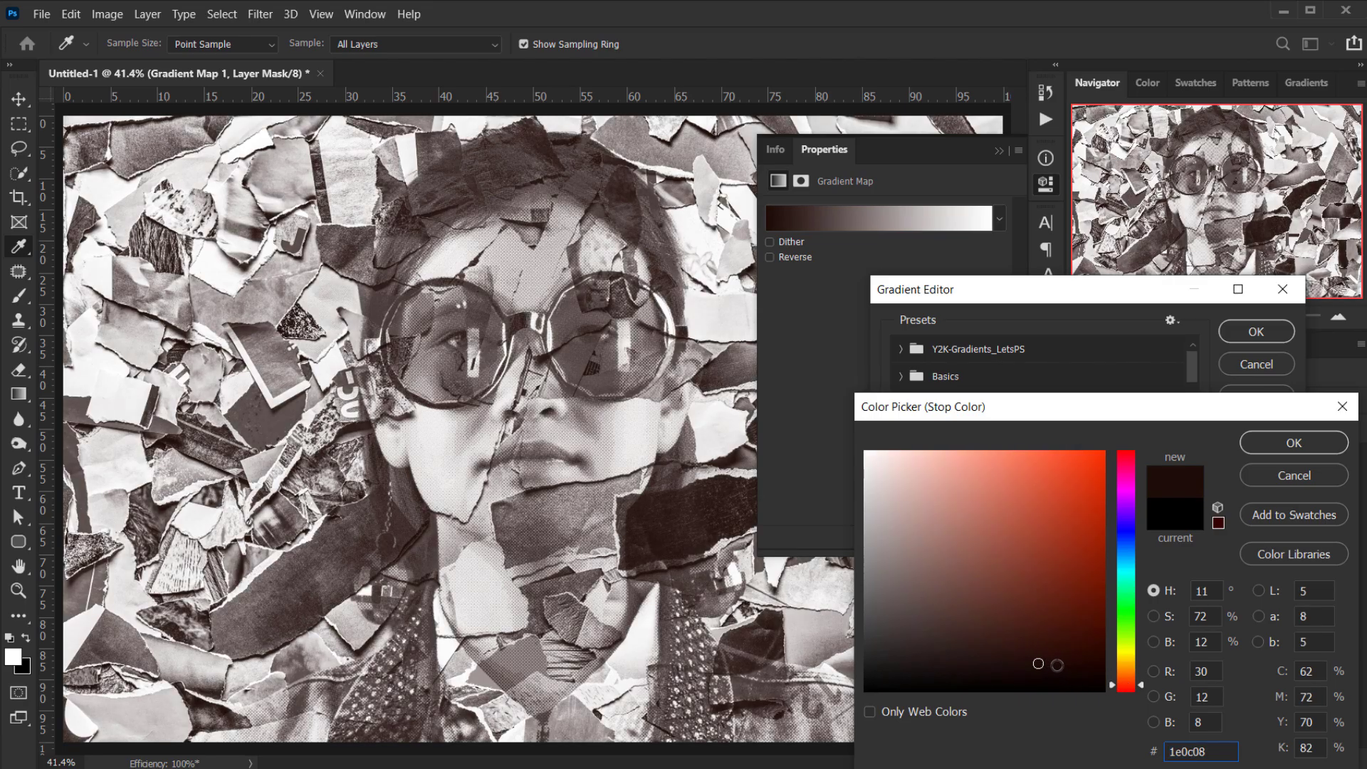
mouse_move(1047, 659)
left_mouse_down()
mouse_move(1079, 659)
mouse_move(962, 665)
mouse_move(1059, 660)
mouse_move(1060, 645)
left_mouse_up()
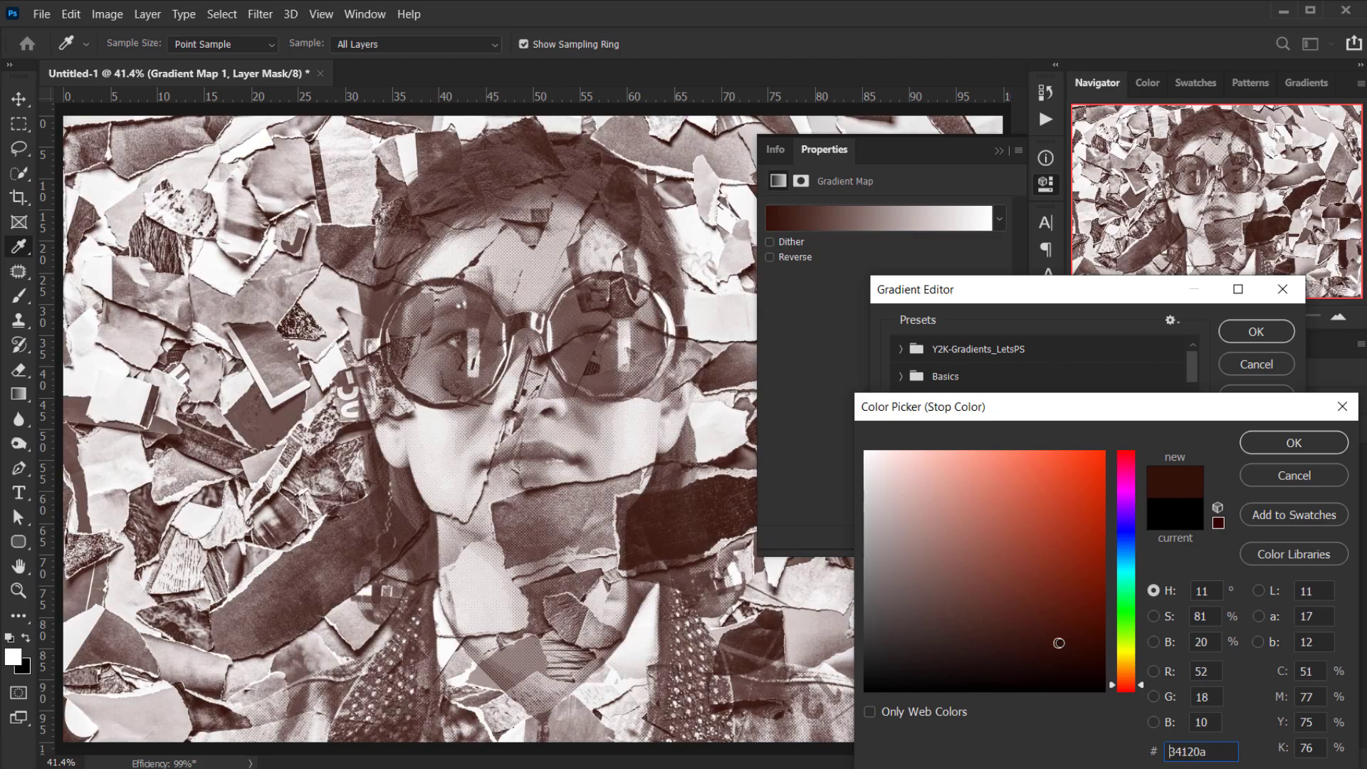
left_click(1294, 443)
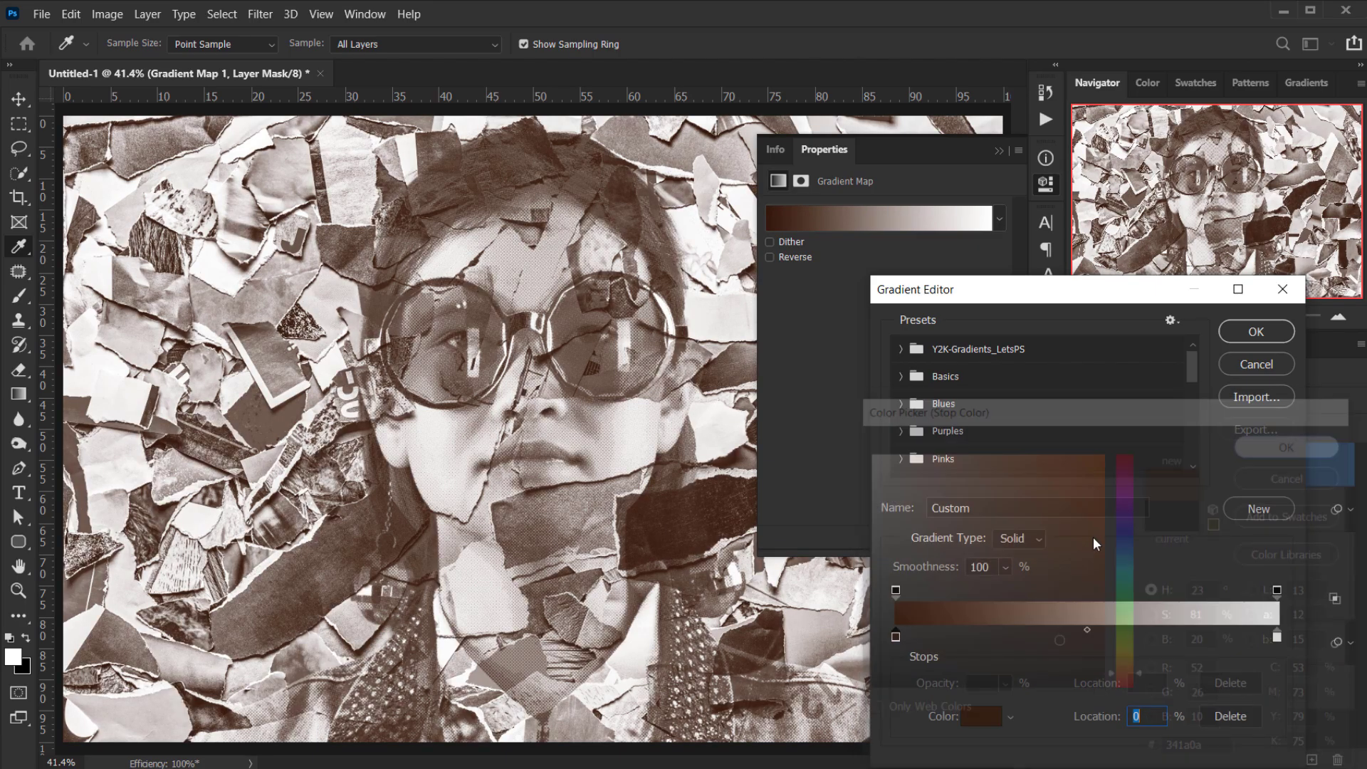
- Set the gradient's white highlight stop to a bright blue, #0f7bdf
double_click(1277, 638)
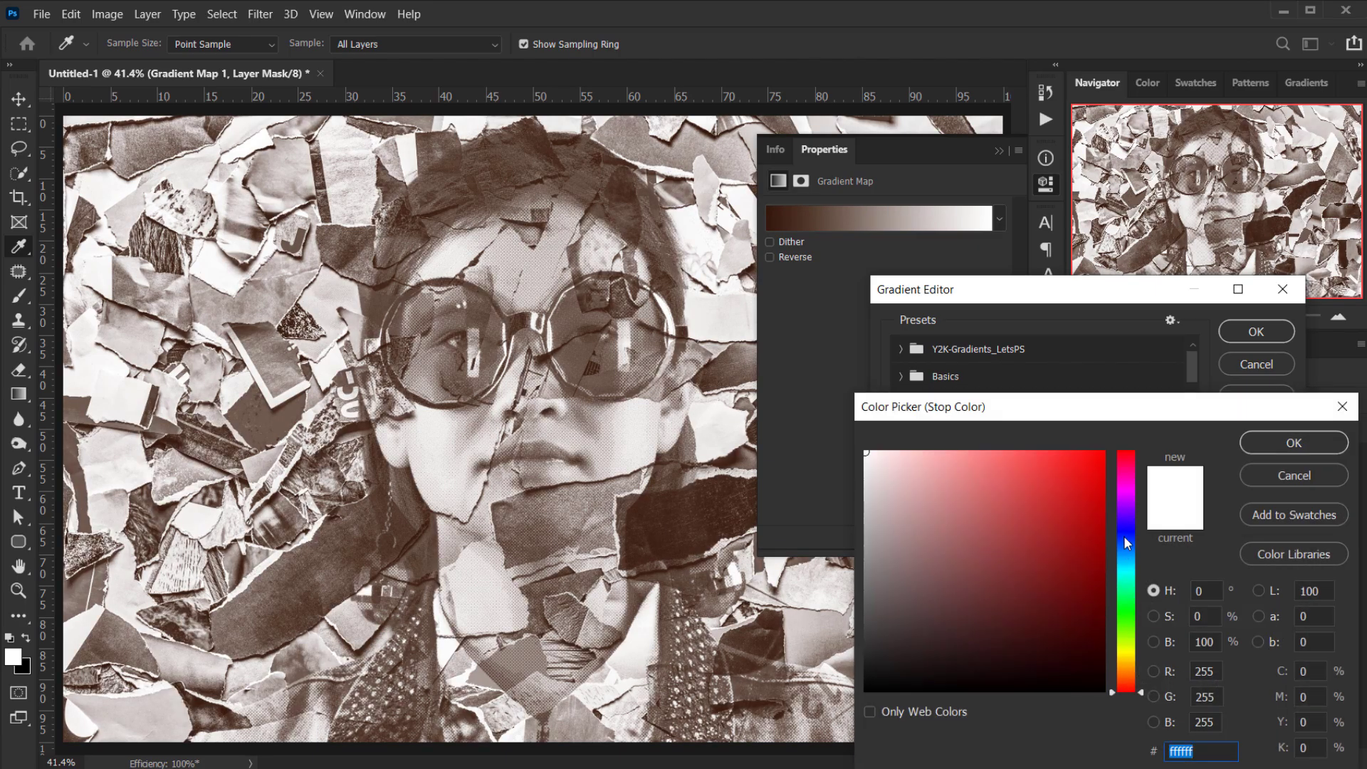
left_click_drag(1125, 539, 1130, 549)
left_click(1070, 543)
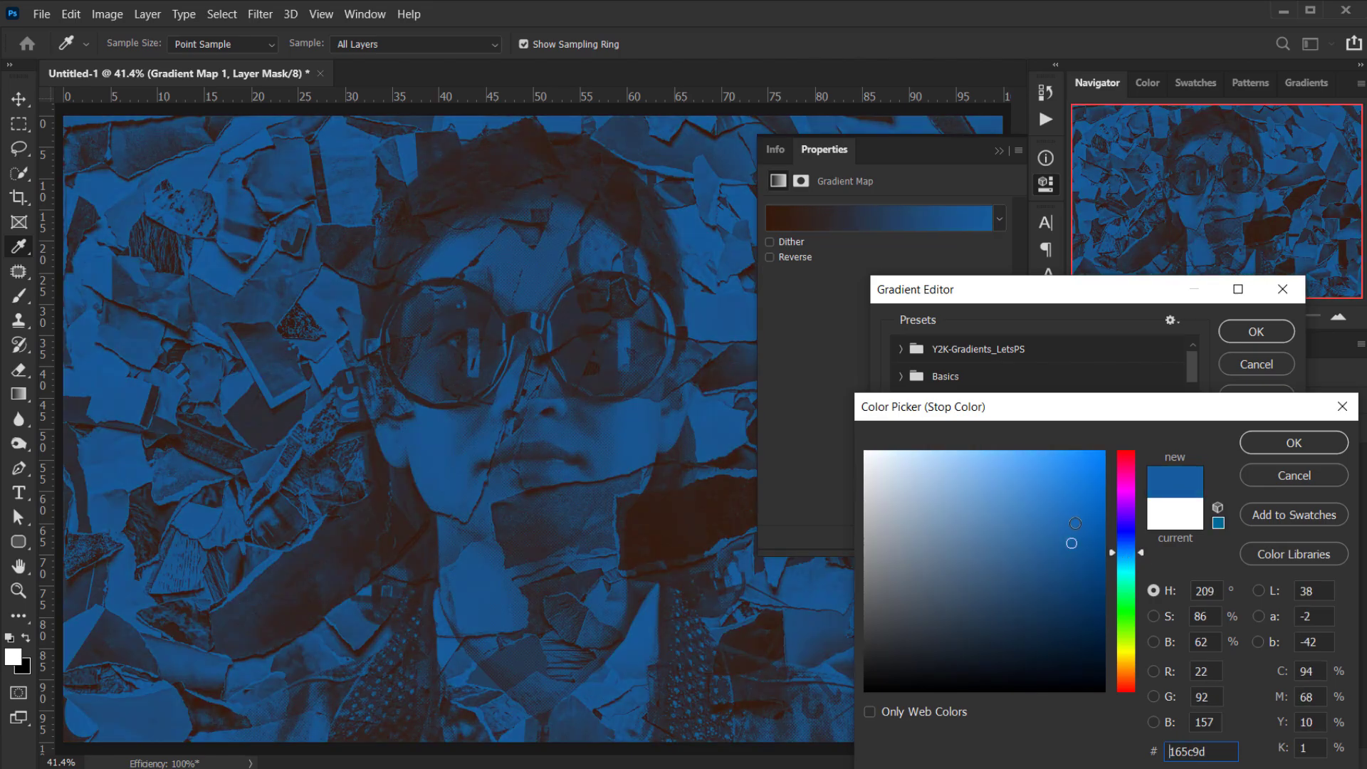
left_click(1081, 520)
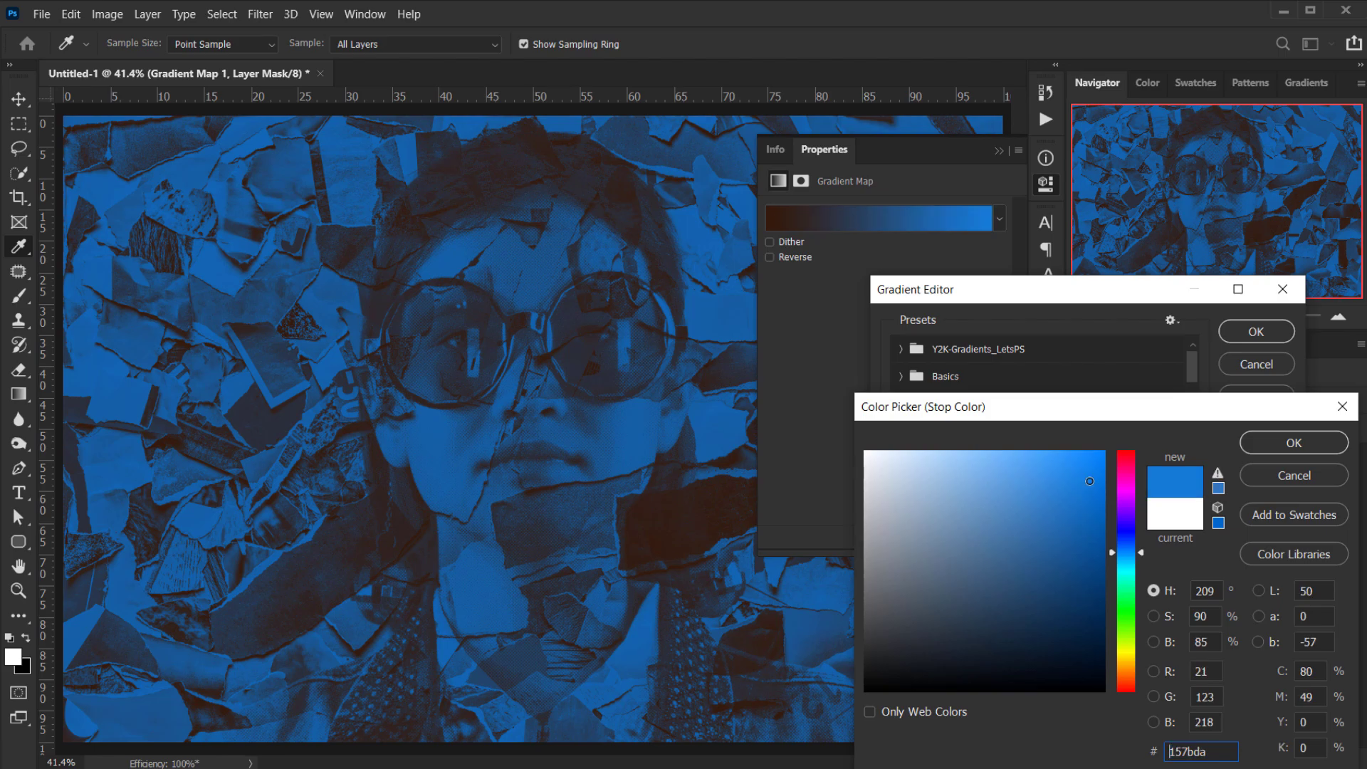
left_click(1089, 481)
left_click(1294, 443)
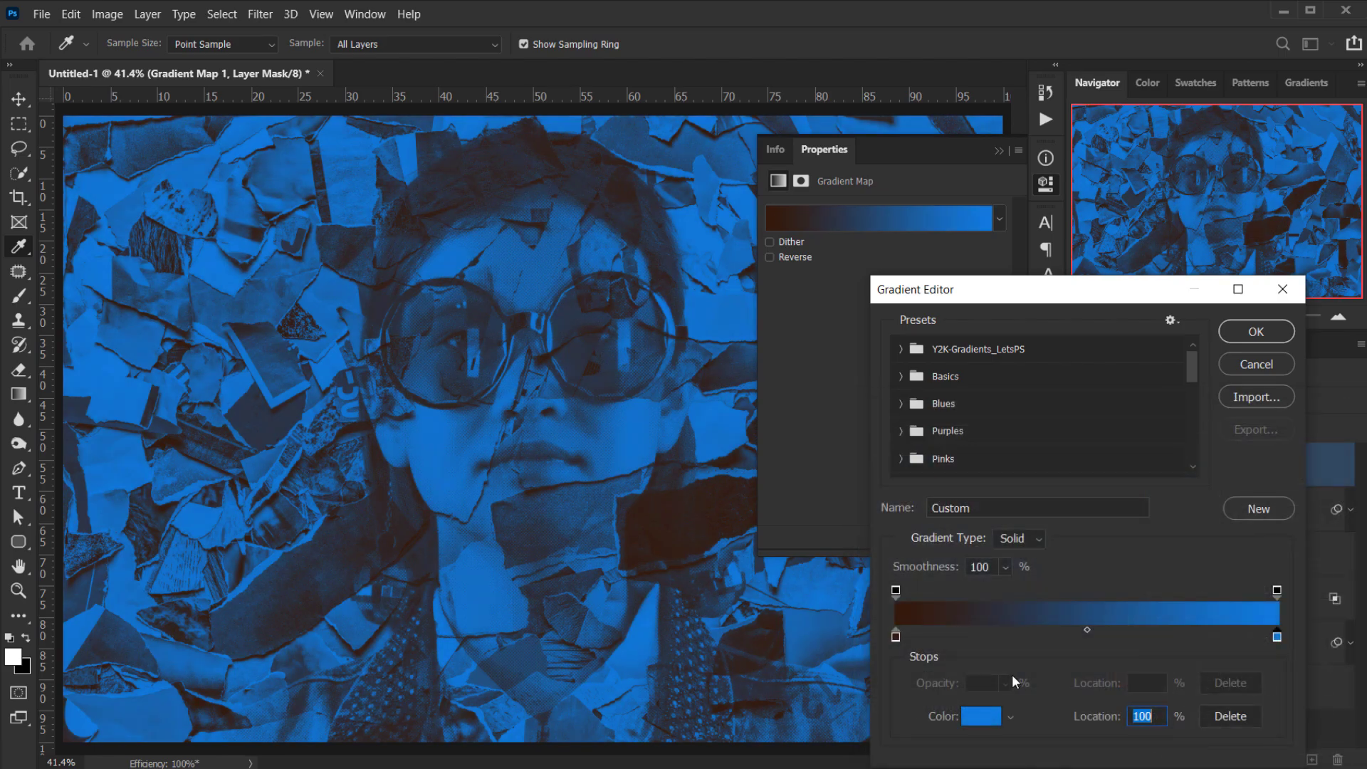
- Add a color stop about a third of the way along the gradient and make it brown, #703d14
left_click(1028, 637)
double_click(1028, 636)
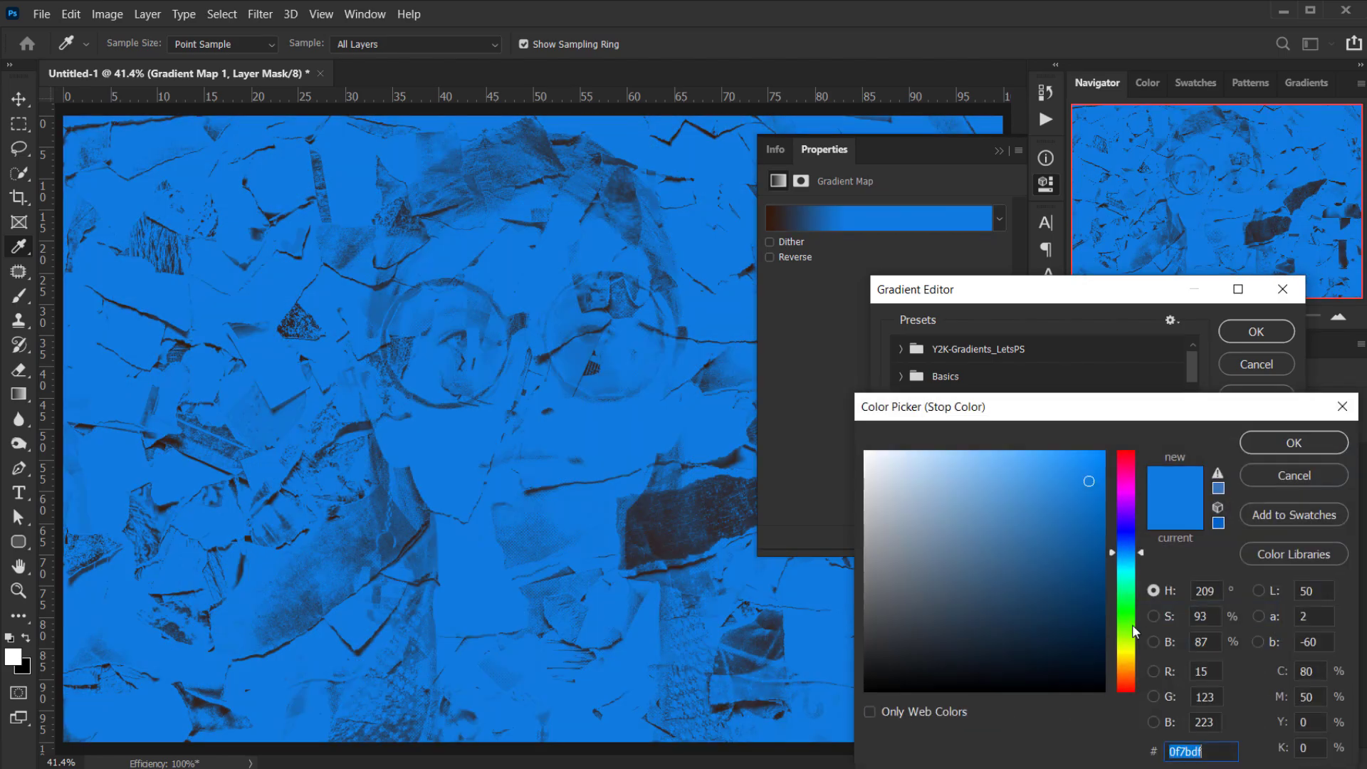
left_click_drag(1126, 552, 1126, 674)
left_click(1044, 598)
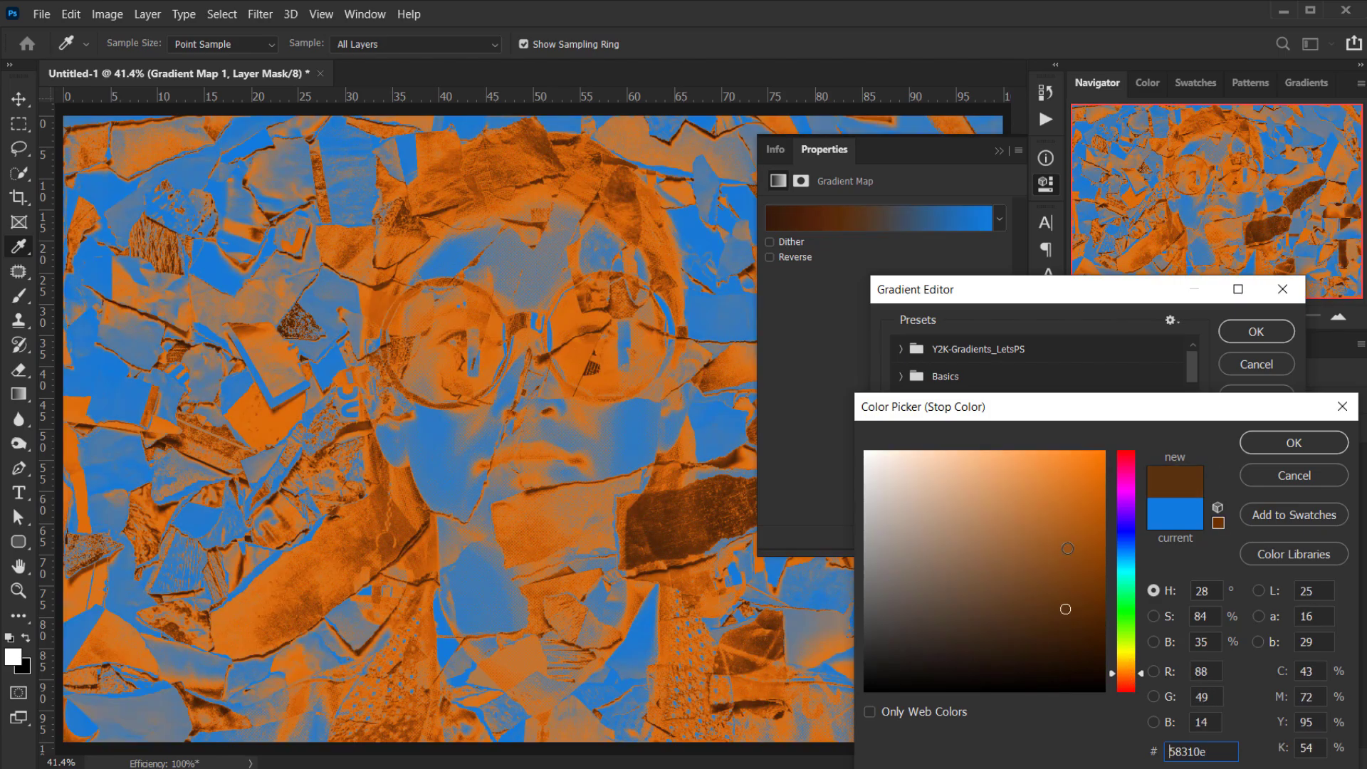
left_click(1066, 537)
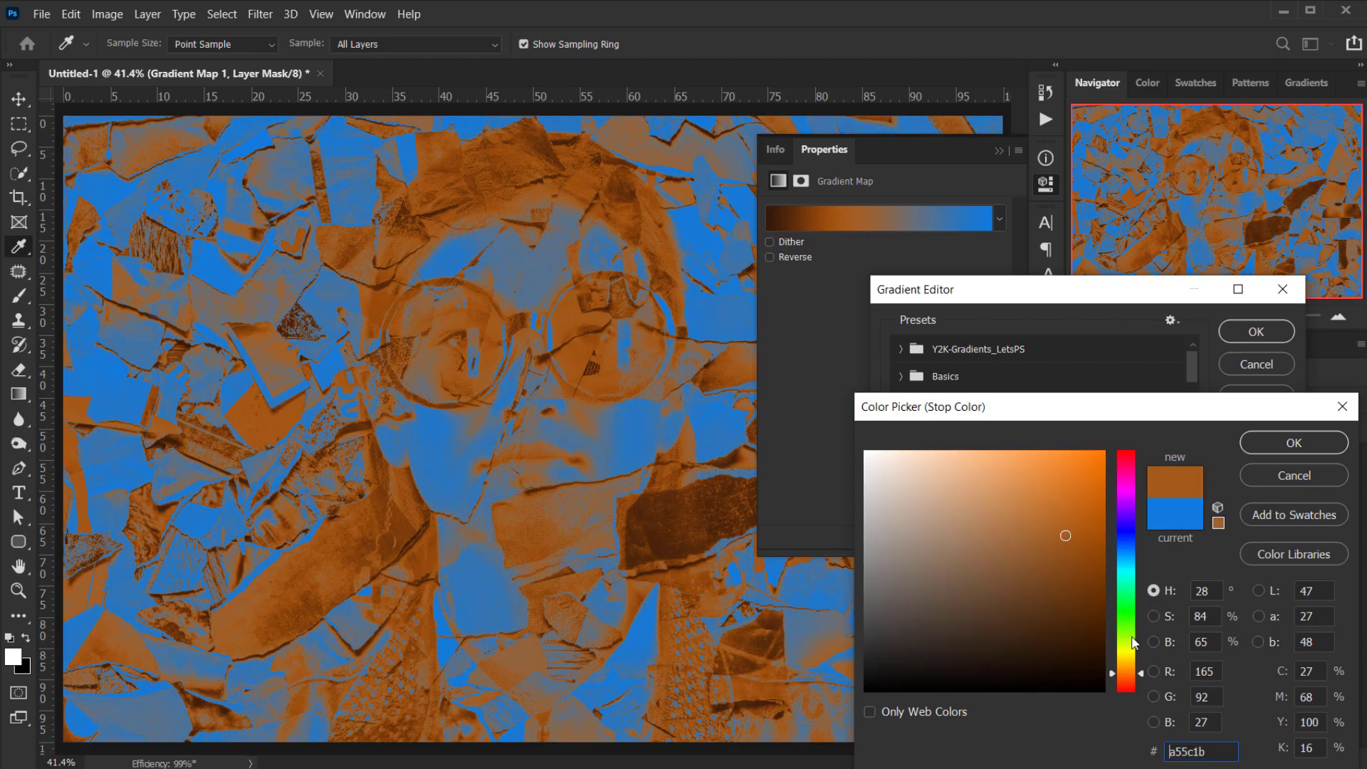
mouse_move(1126, 671)
left_mouse_down()
mouse_move(1125, 498)
mouse_move(1125, 670)
left_mouse_up()
left_click(1078, 520)
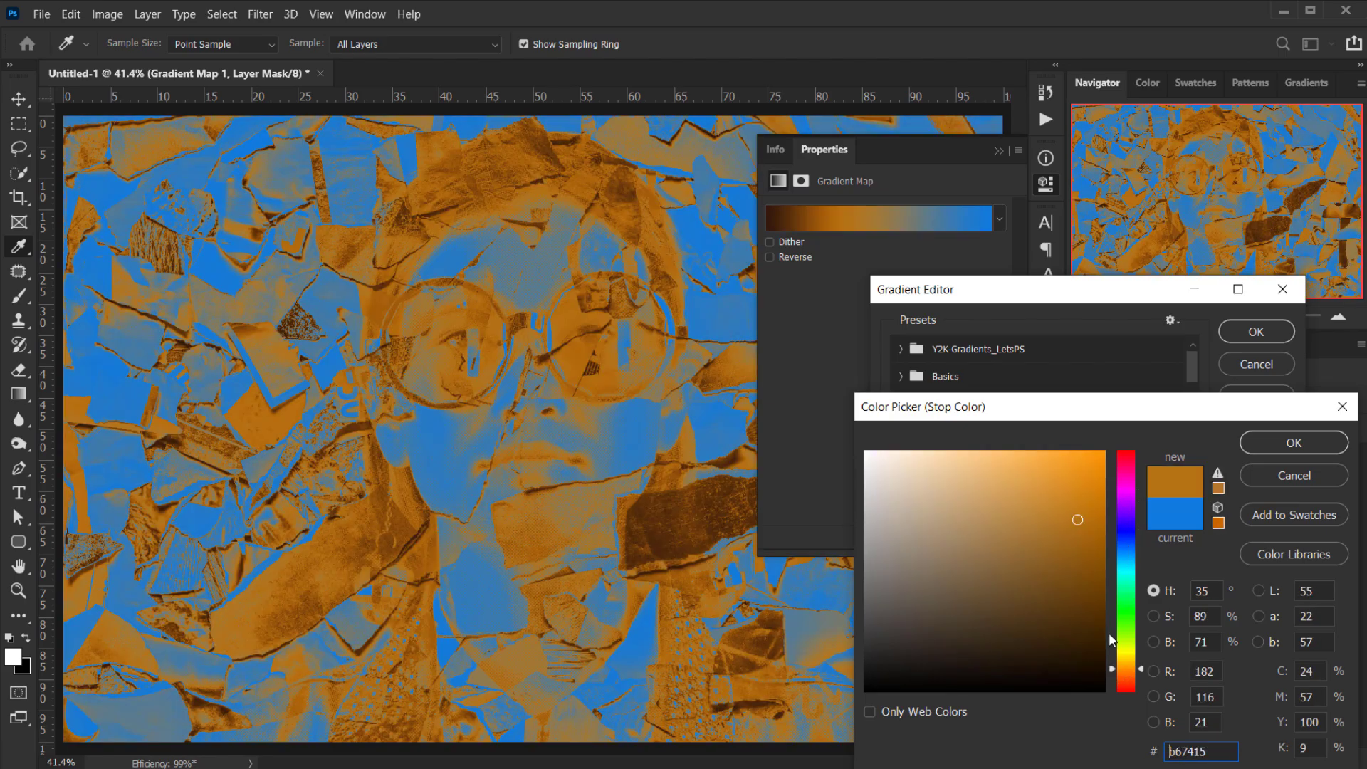
left_click(1126, 674)
left_click(1075, 558)
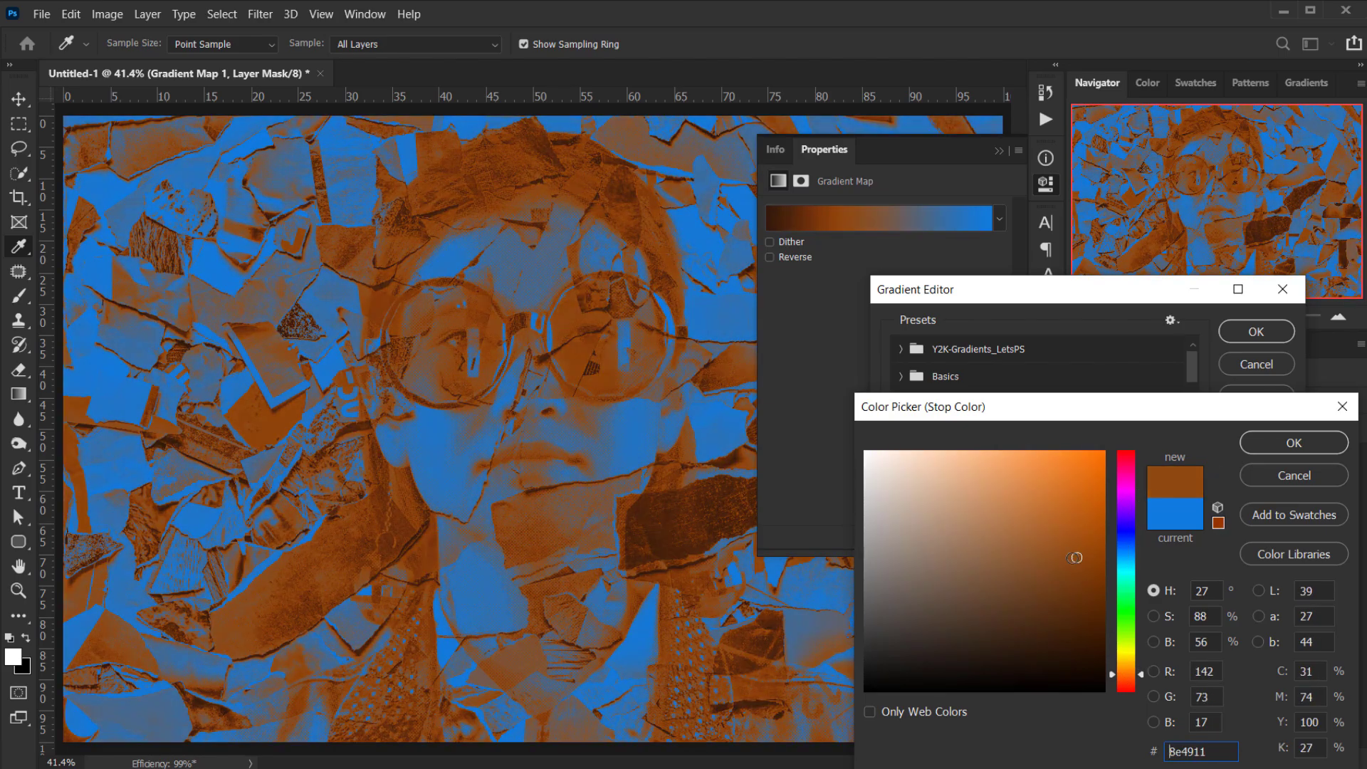
left_click(1063, 586)
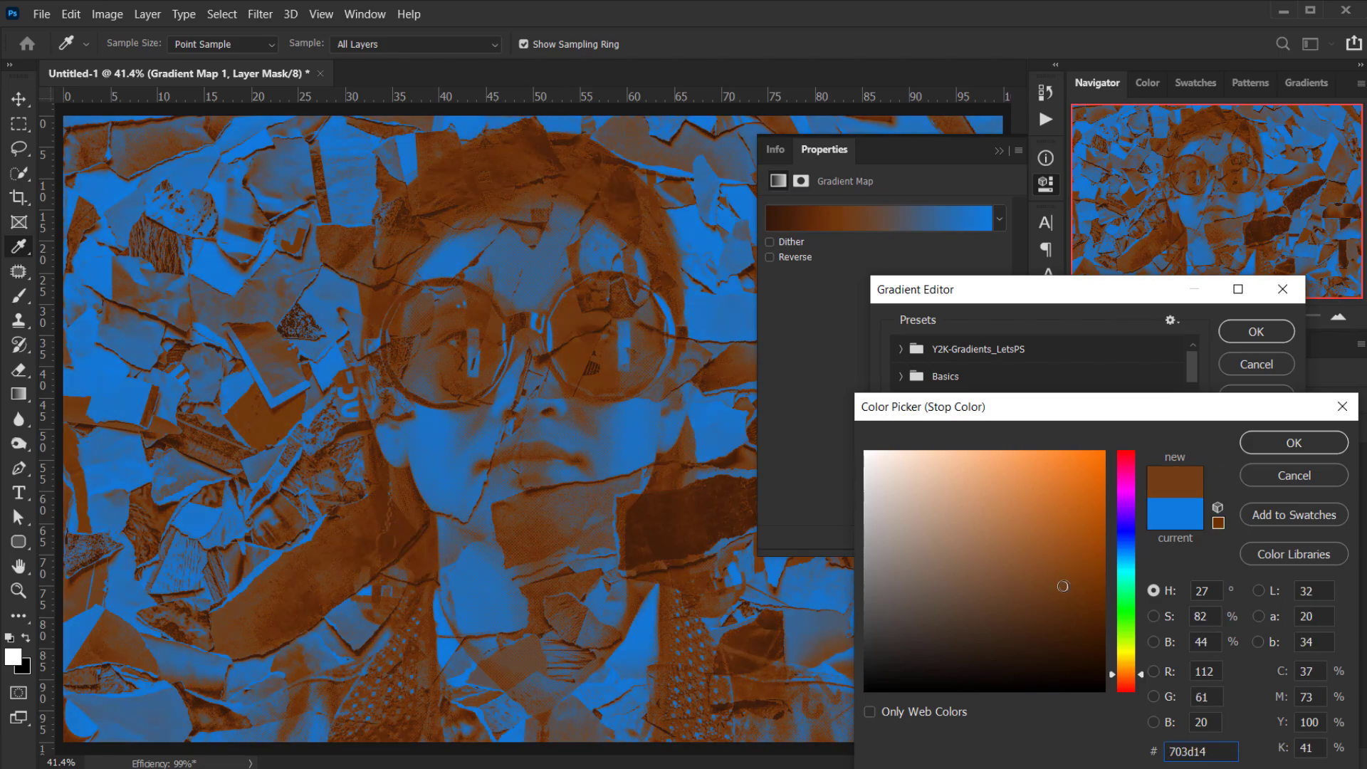
left_click(1288, 443)
- Add a deep blue color stop between the brown and bright blue stops, and move the brown stop to 36%
left_click(1155, 636)
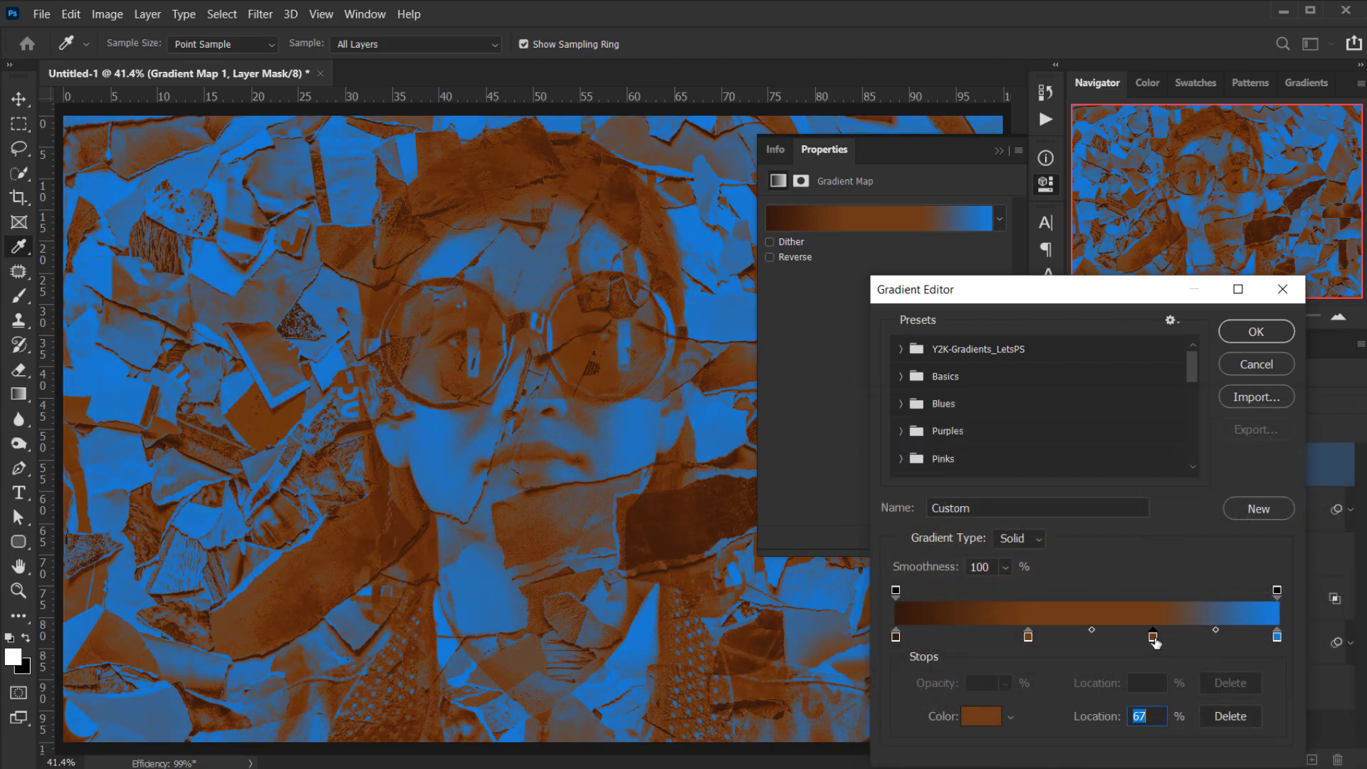
double_click(1155, 636)
mouse_move(1114, 586)
left_mouse_down()
mouse_move(1114, 545)
mouse_move(1085, 562)
left_mouse_up()
left_click(1059, 511)
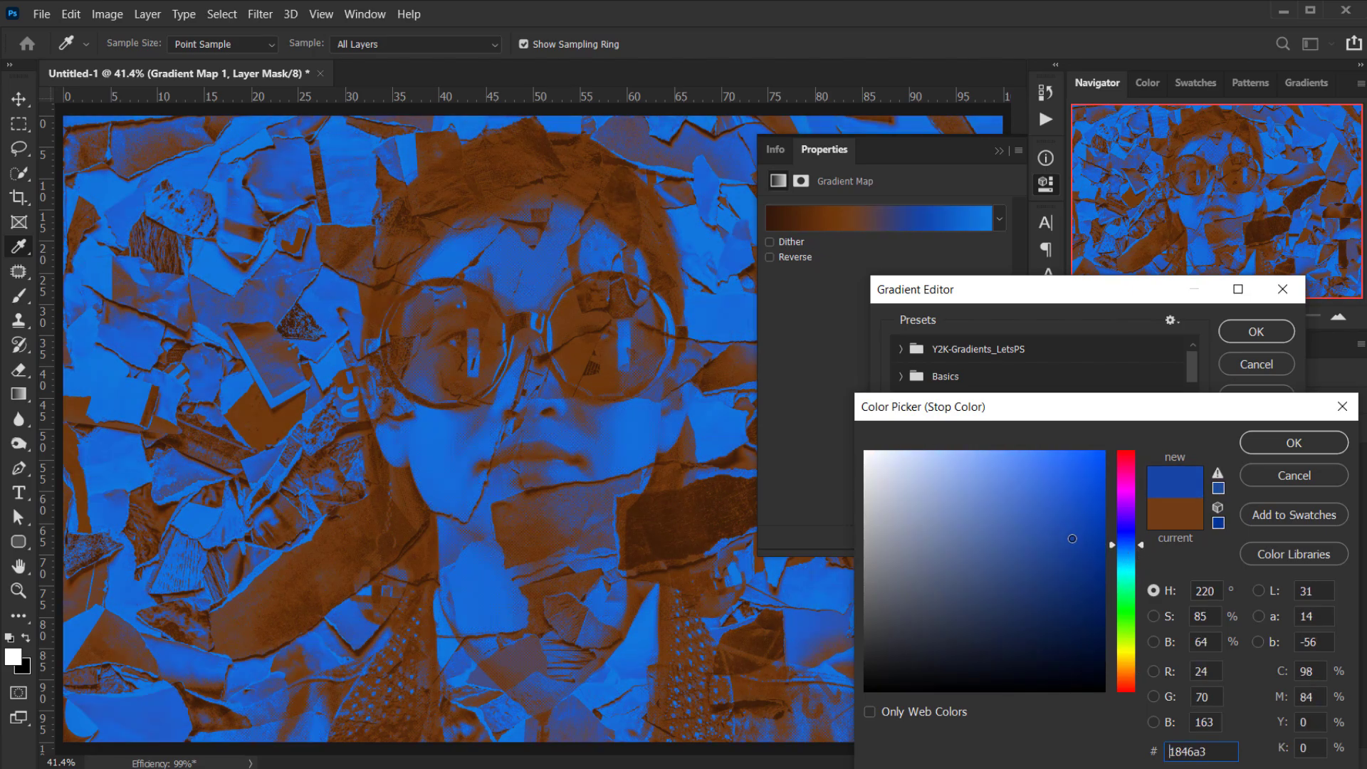
left_click(1306, 440)
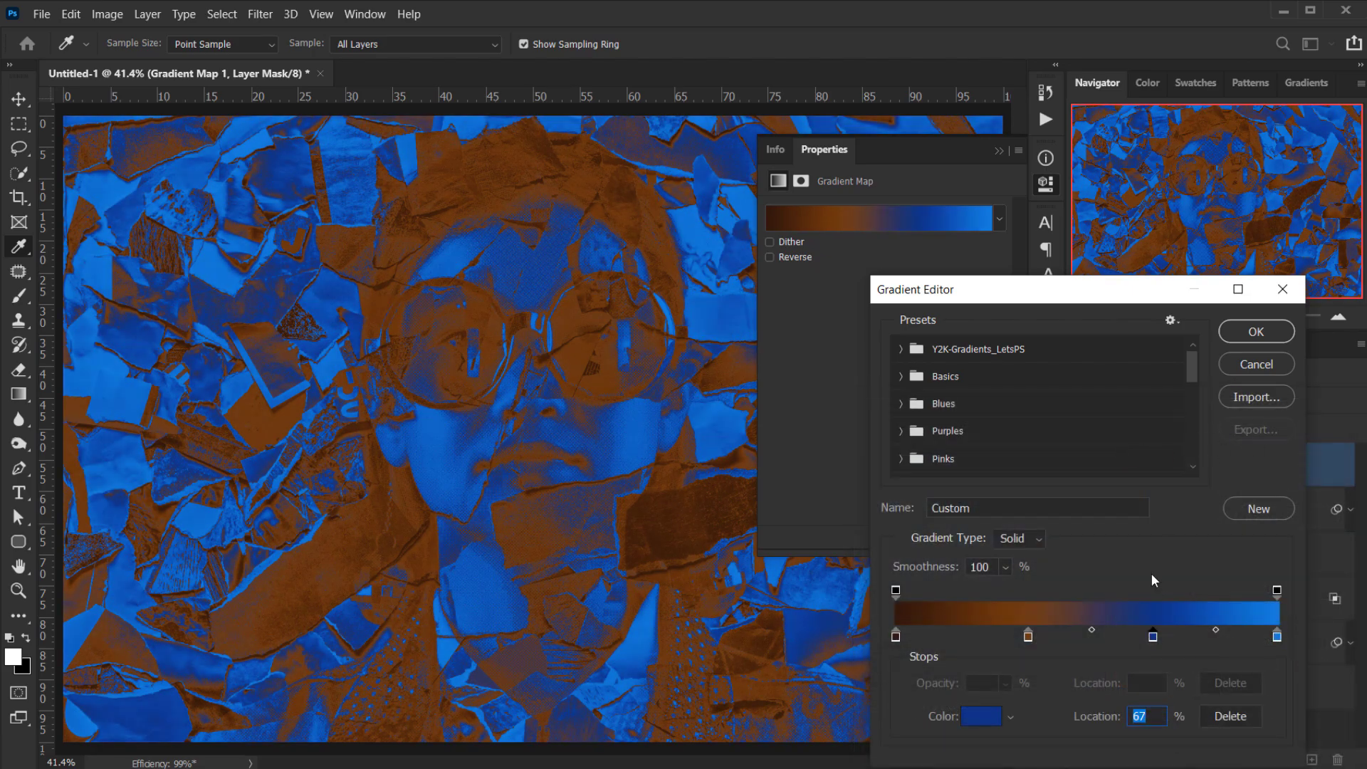
left_click_drag(1007, 636, 1034, 639)
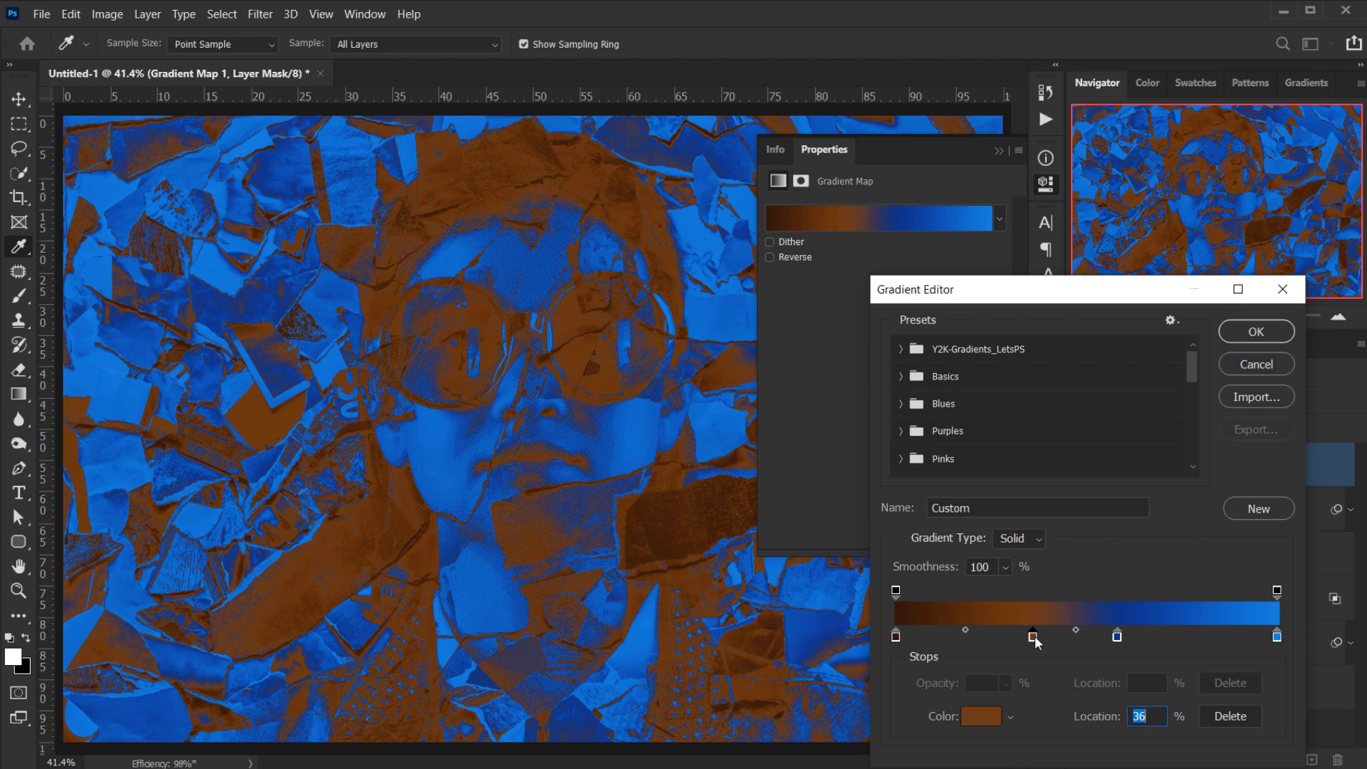
- Move the gradient's dark brown shadow stop to 8% and apply the edited gradient to the gradient map
left_click_drag(897, 638, 928, 638)
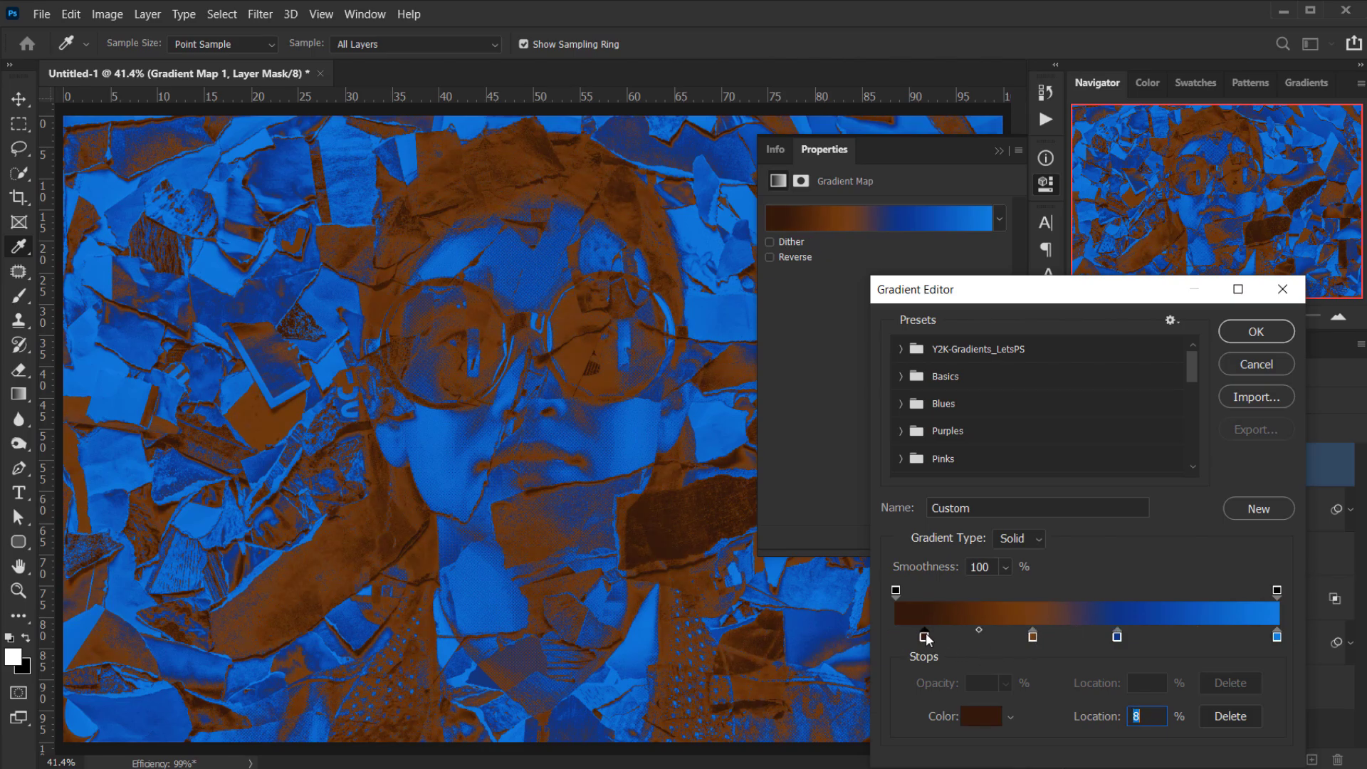
left_click(1256, 331)
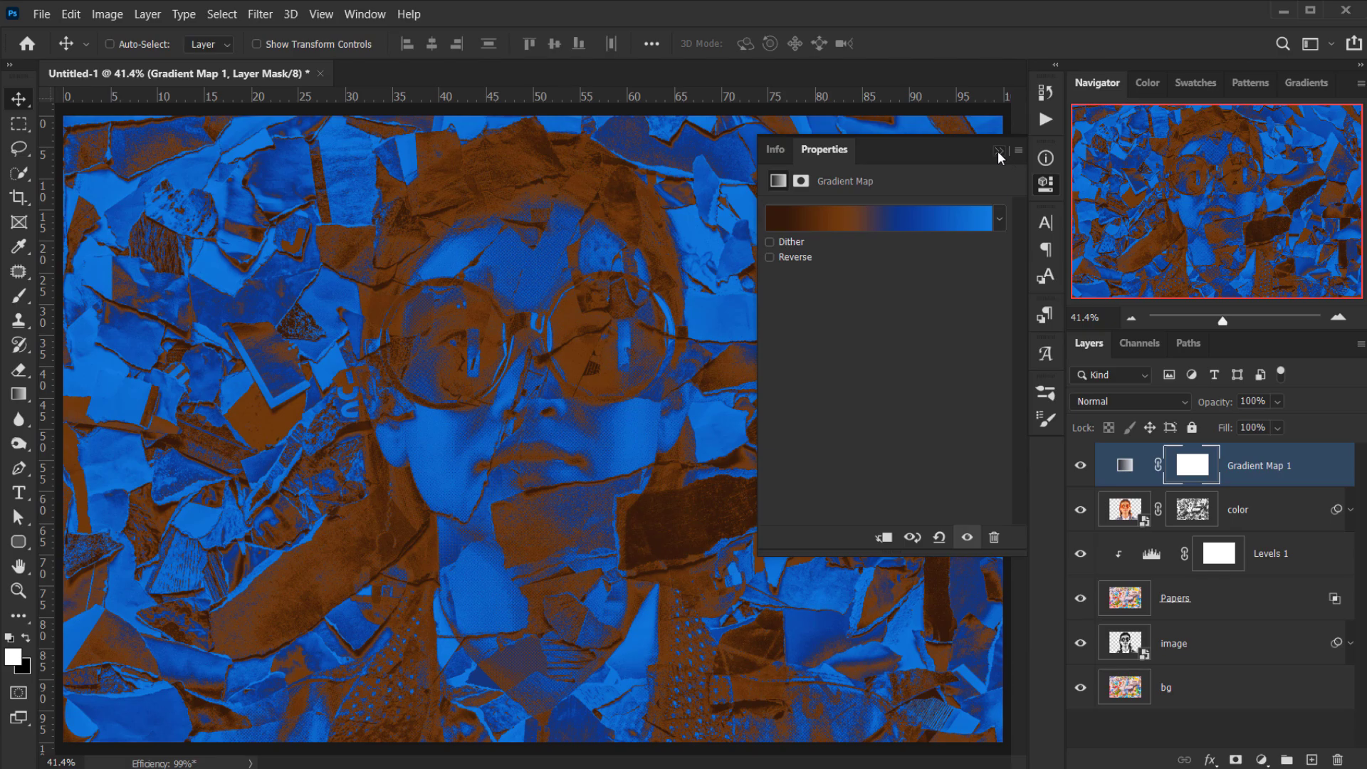
left_click(999, 151)
- Set the Gradient Map layer's blend mode to Soft Light and reduce its fill to 31%
key("ctrl+0")
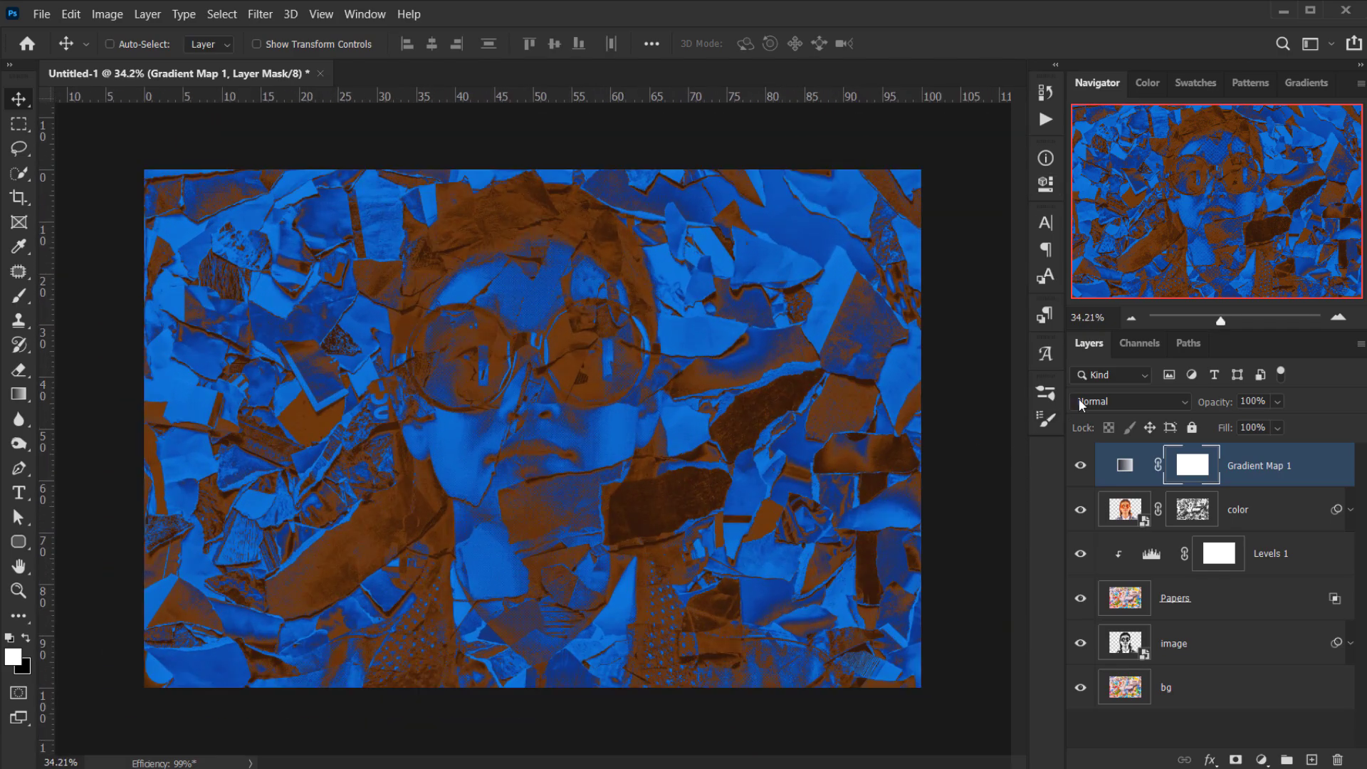
left_click(1111, 402)
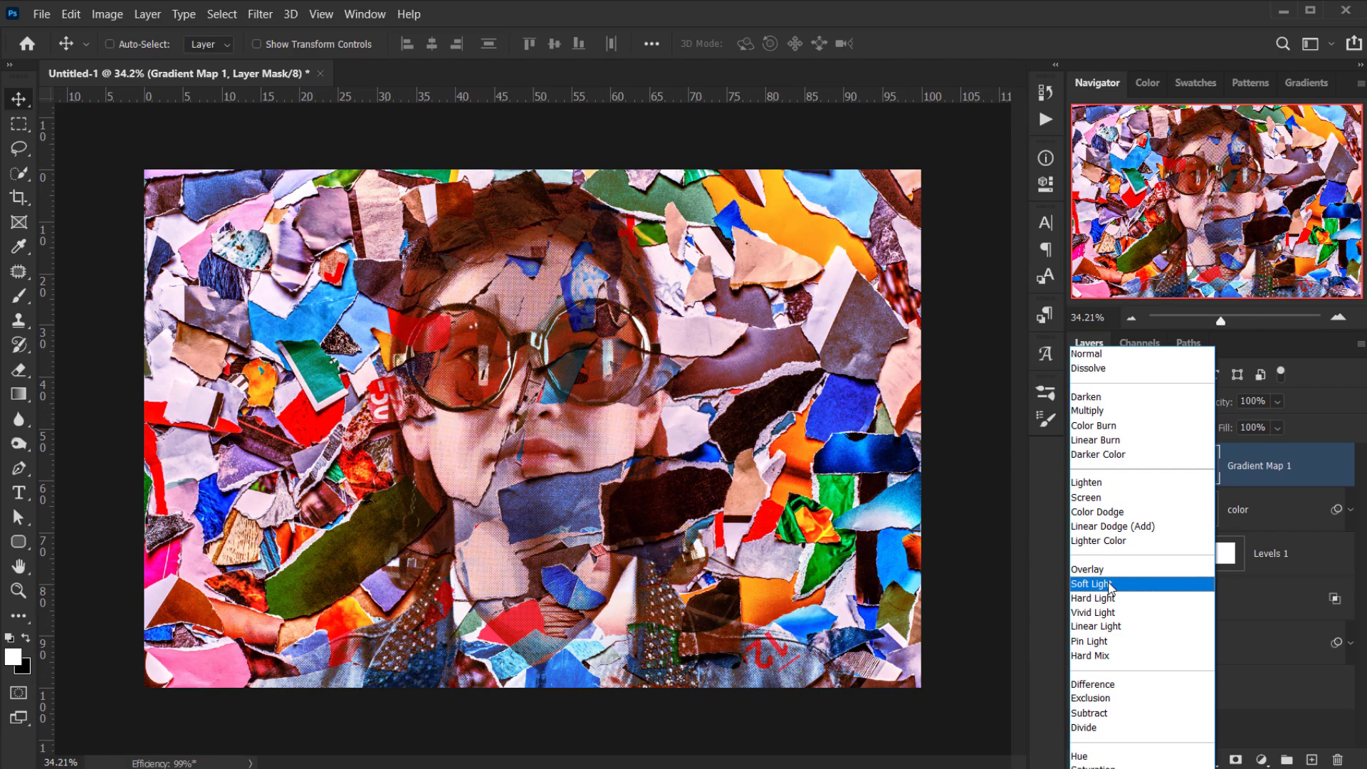
left_click(1093, 584)
left_click_drag(1232, 433, 1108, 449)
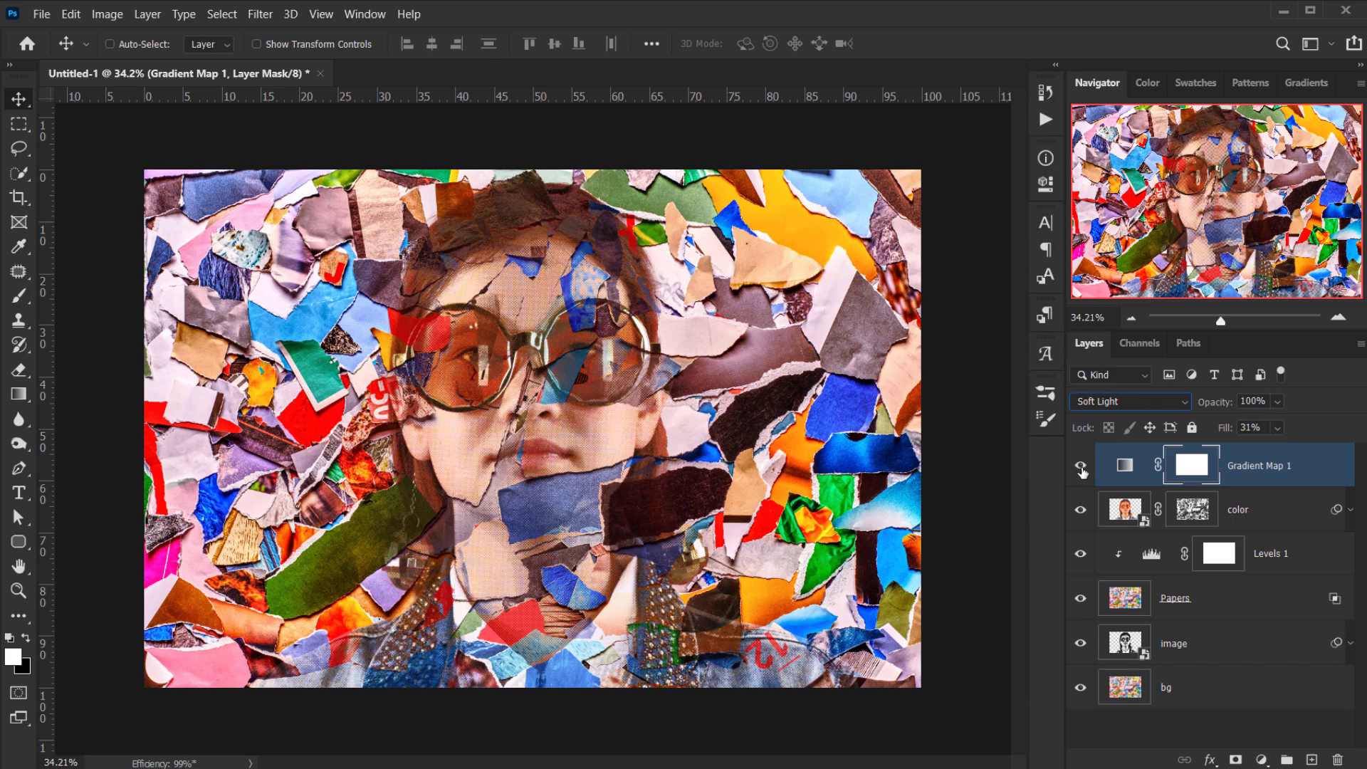
- Add a Vibrance adjustment layer above the gradient map with vibrance at +35 and saturation at -19
scroll(533, 507, "up", 1)
left_click(1262, 762)
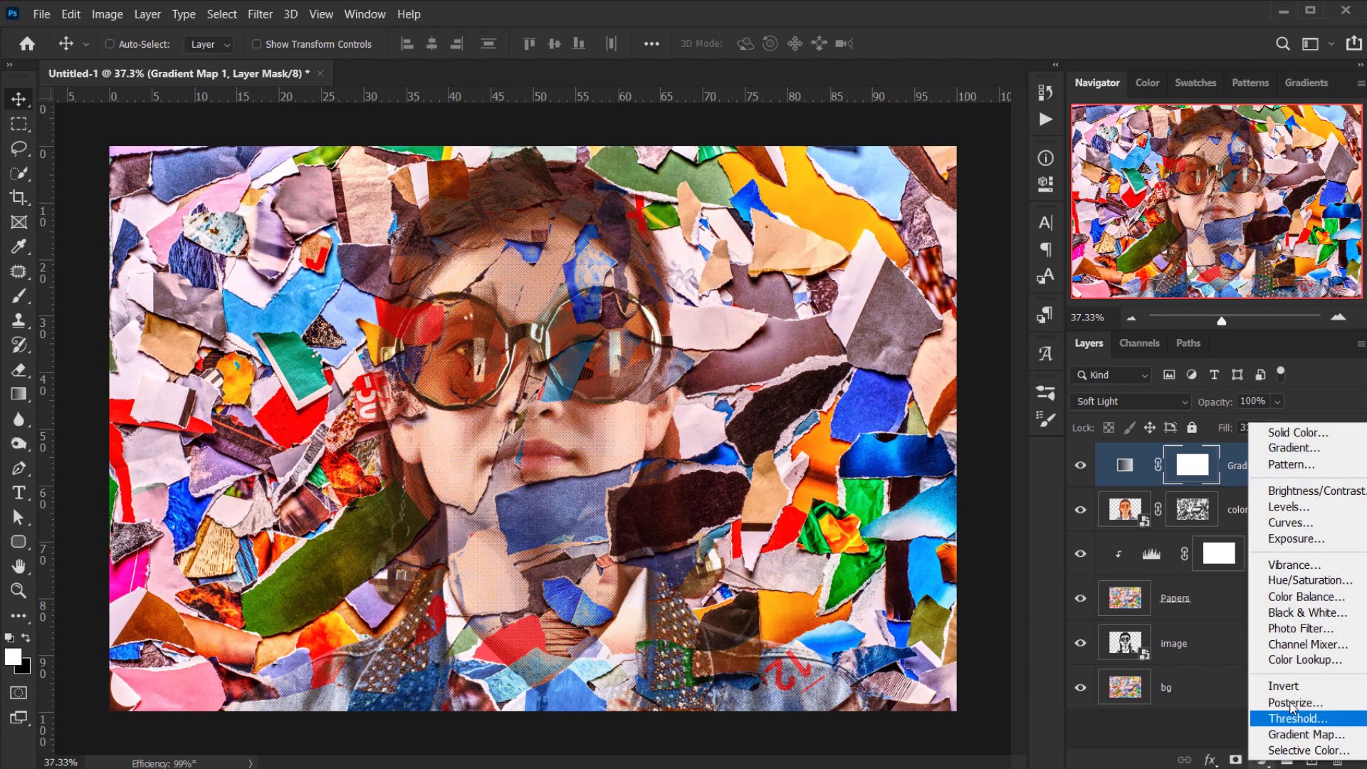
left_click(1279, 565)
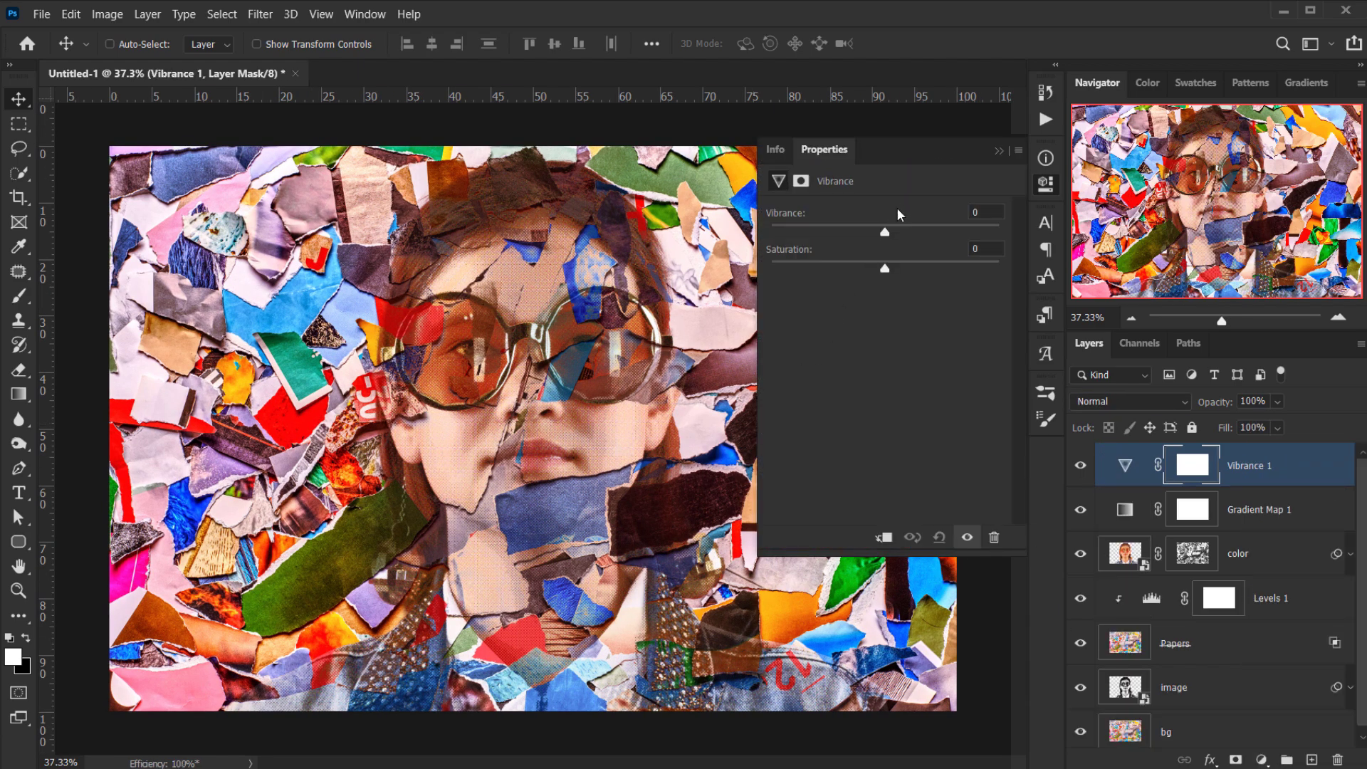
left_click_drag(883, 236, 919, 235)
left_click_drag(885, 267, 863, 265)
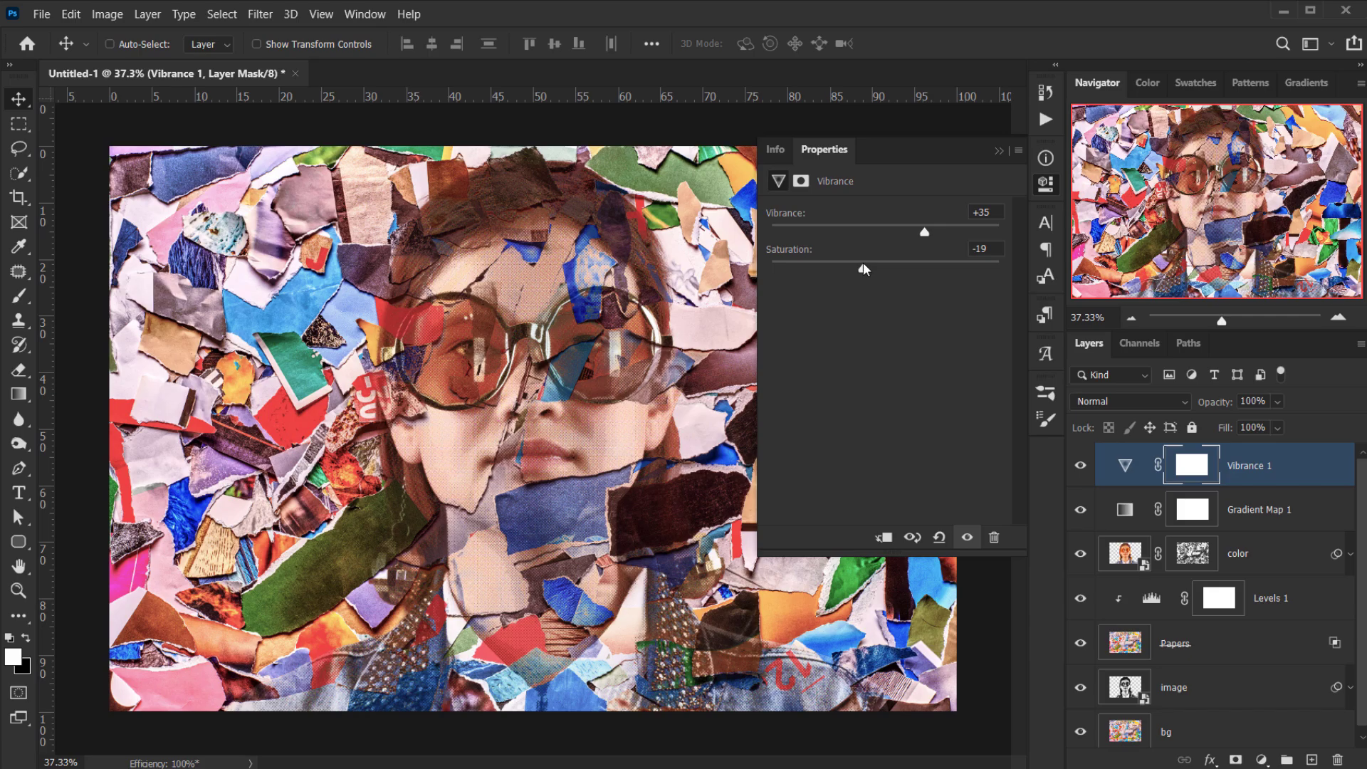
left_click(1011, 145)
scroll(558, 466, "up", 3)
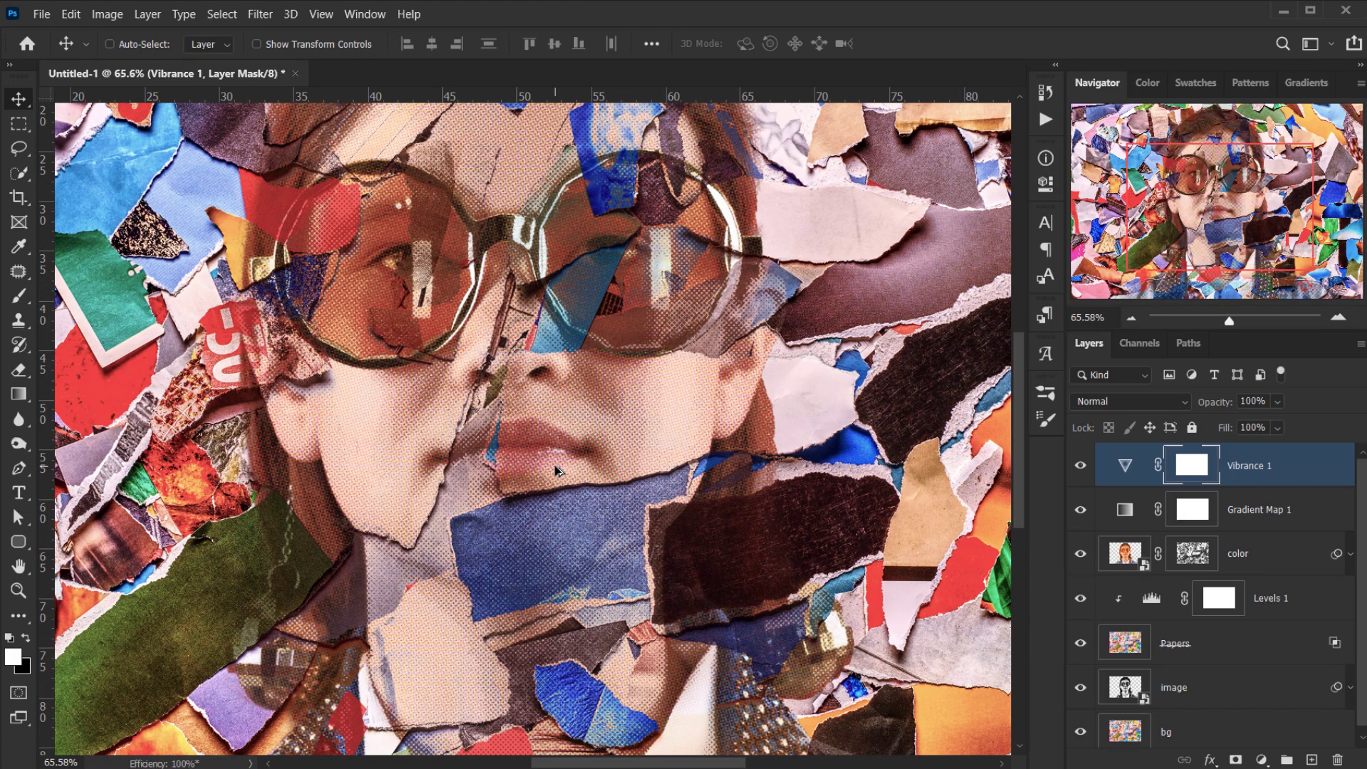
scroll(557, 466, "down", 3)
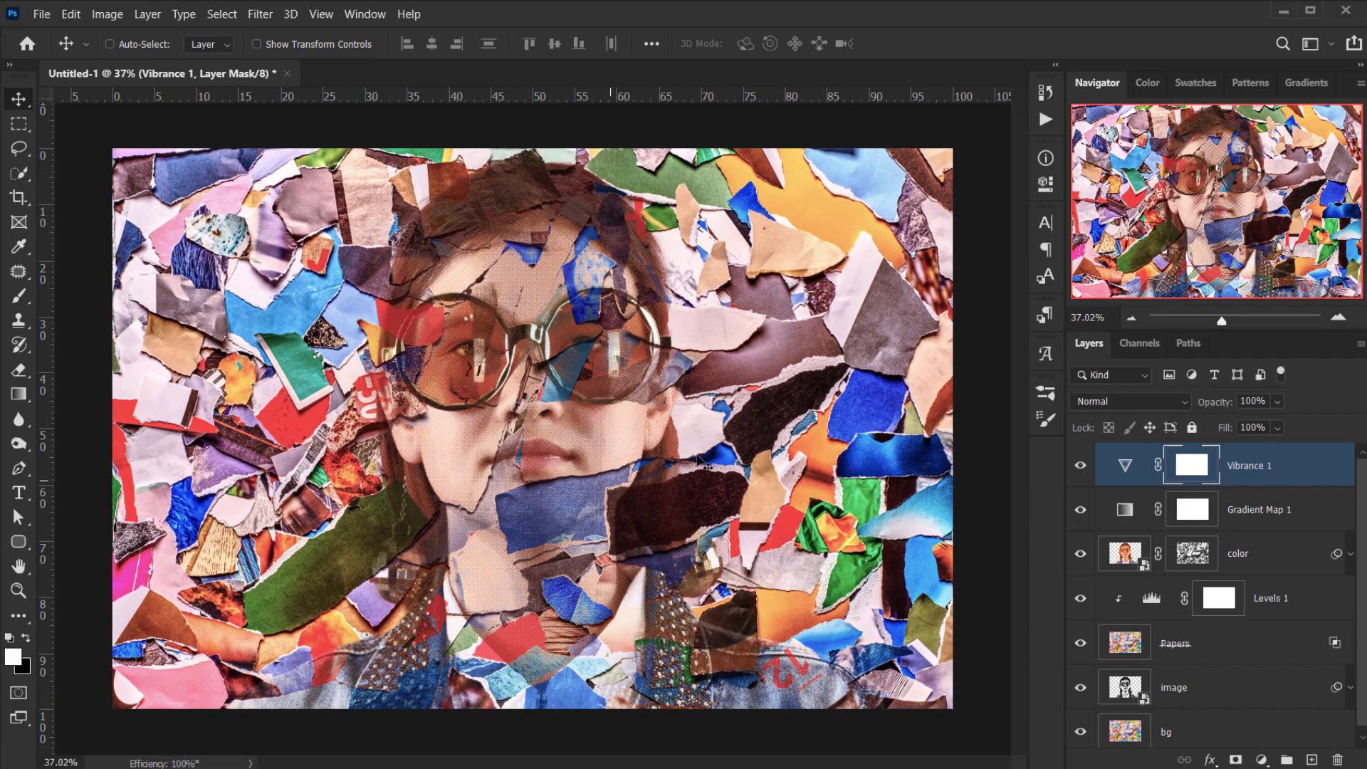
scroll(777, 459, "up", 1)
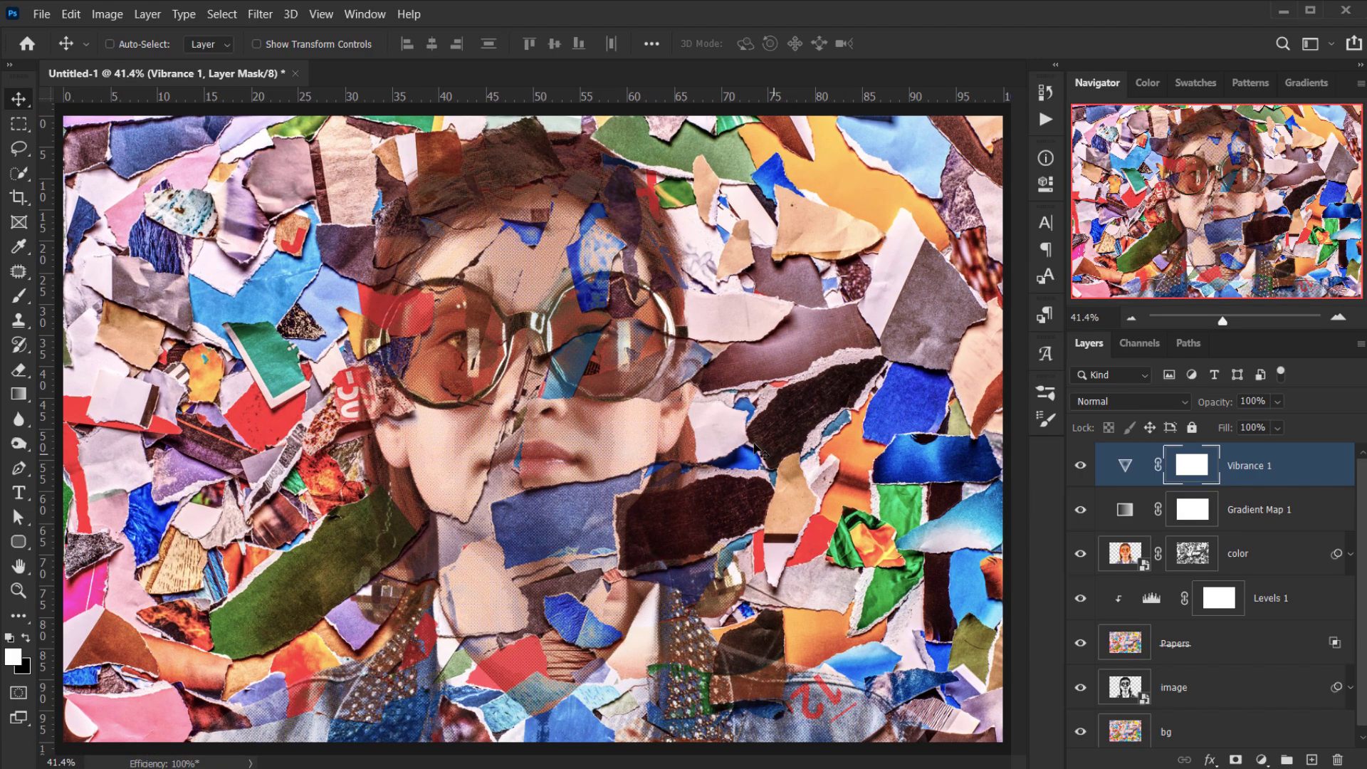